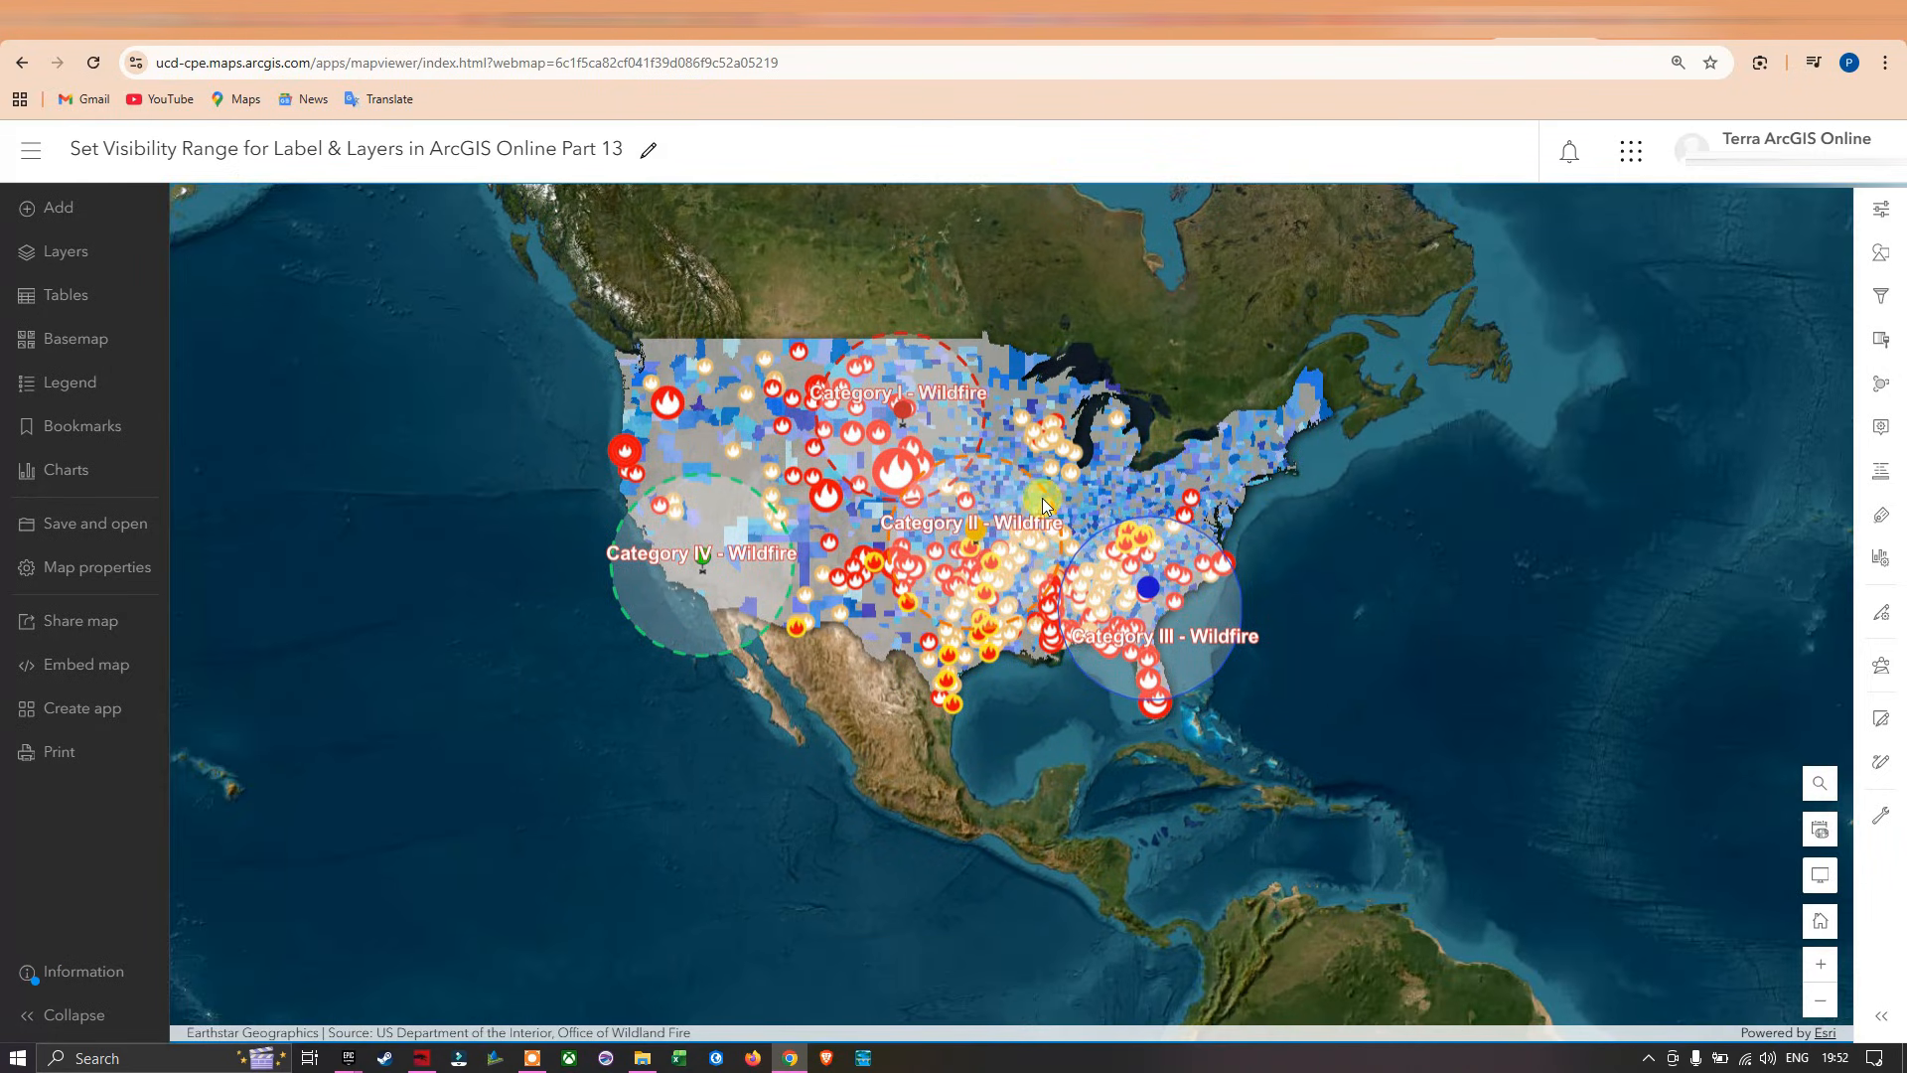
Show the list of layers in the wildfire map.
scroll(986, 479, down, 3)
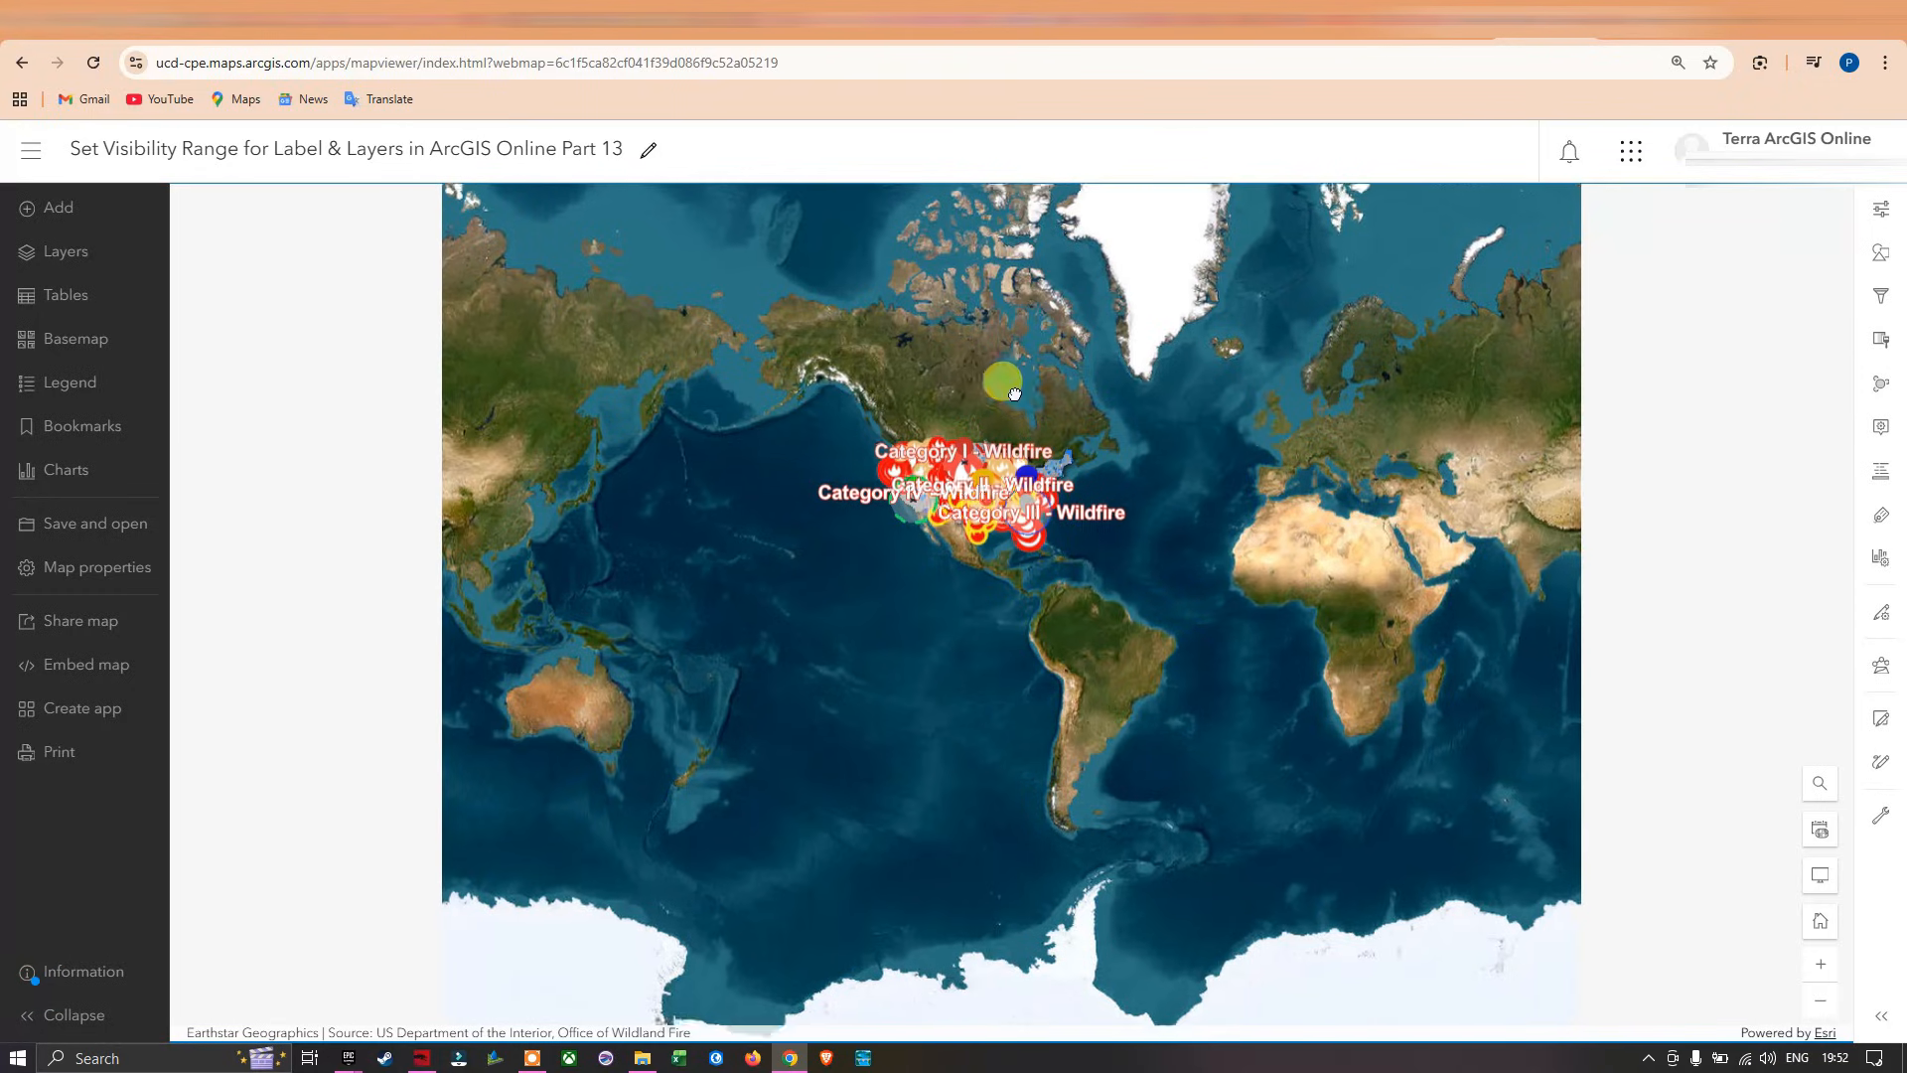
scroll(1005, 384, up, 2)
scroll(1013, 391, down, 2)
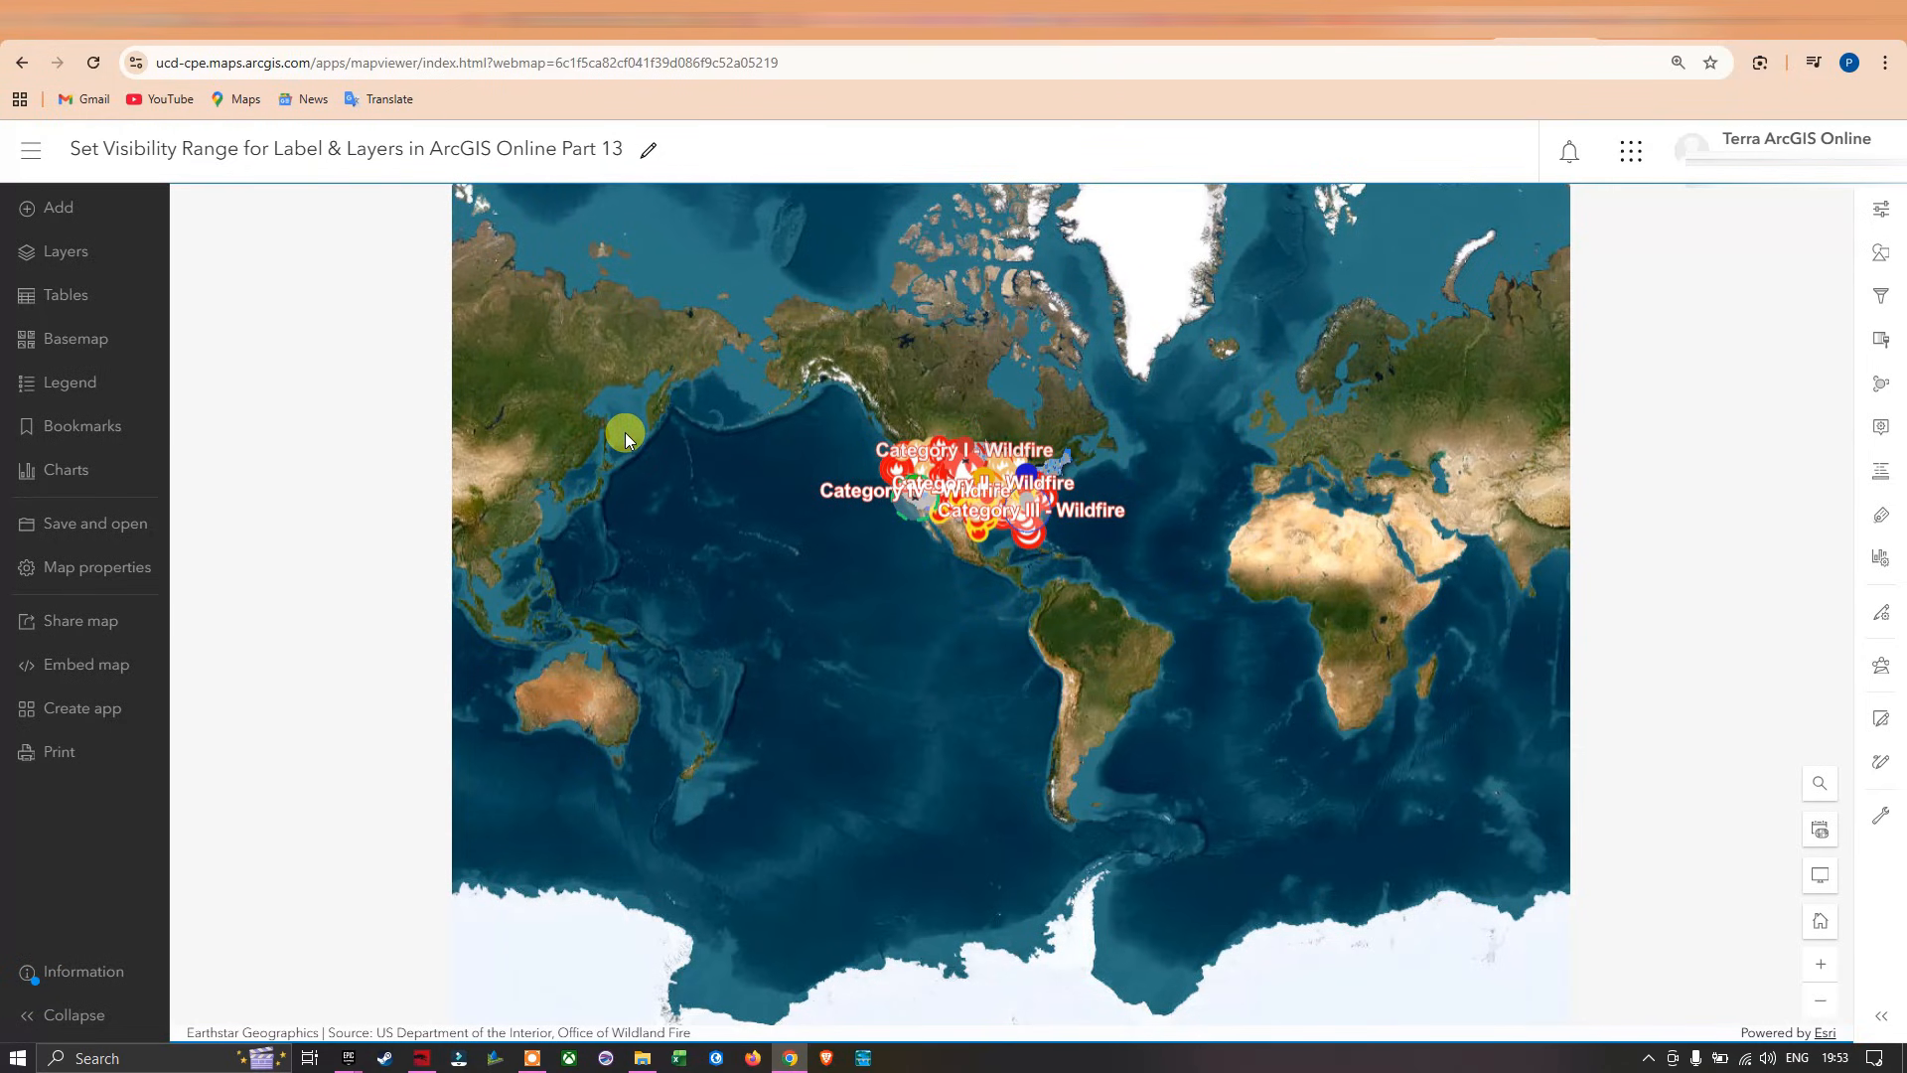
click(78, 260)
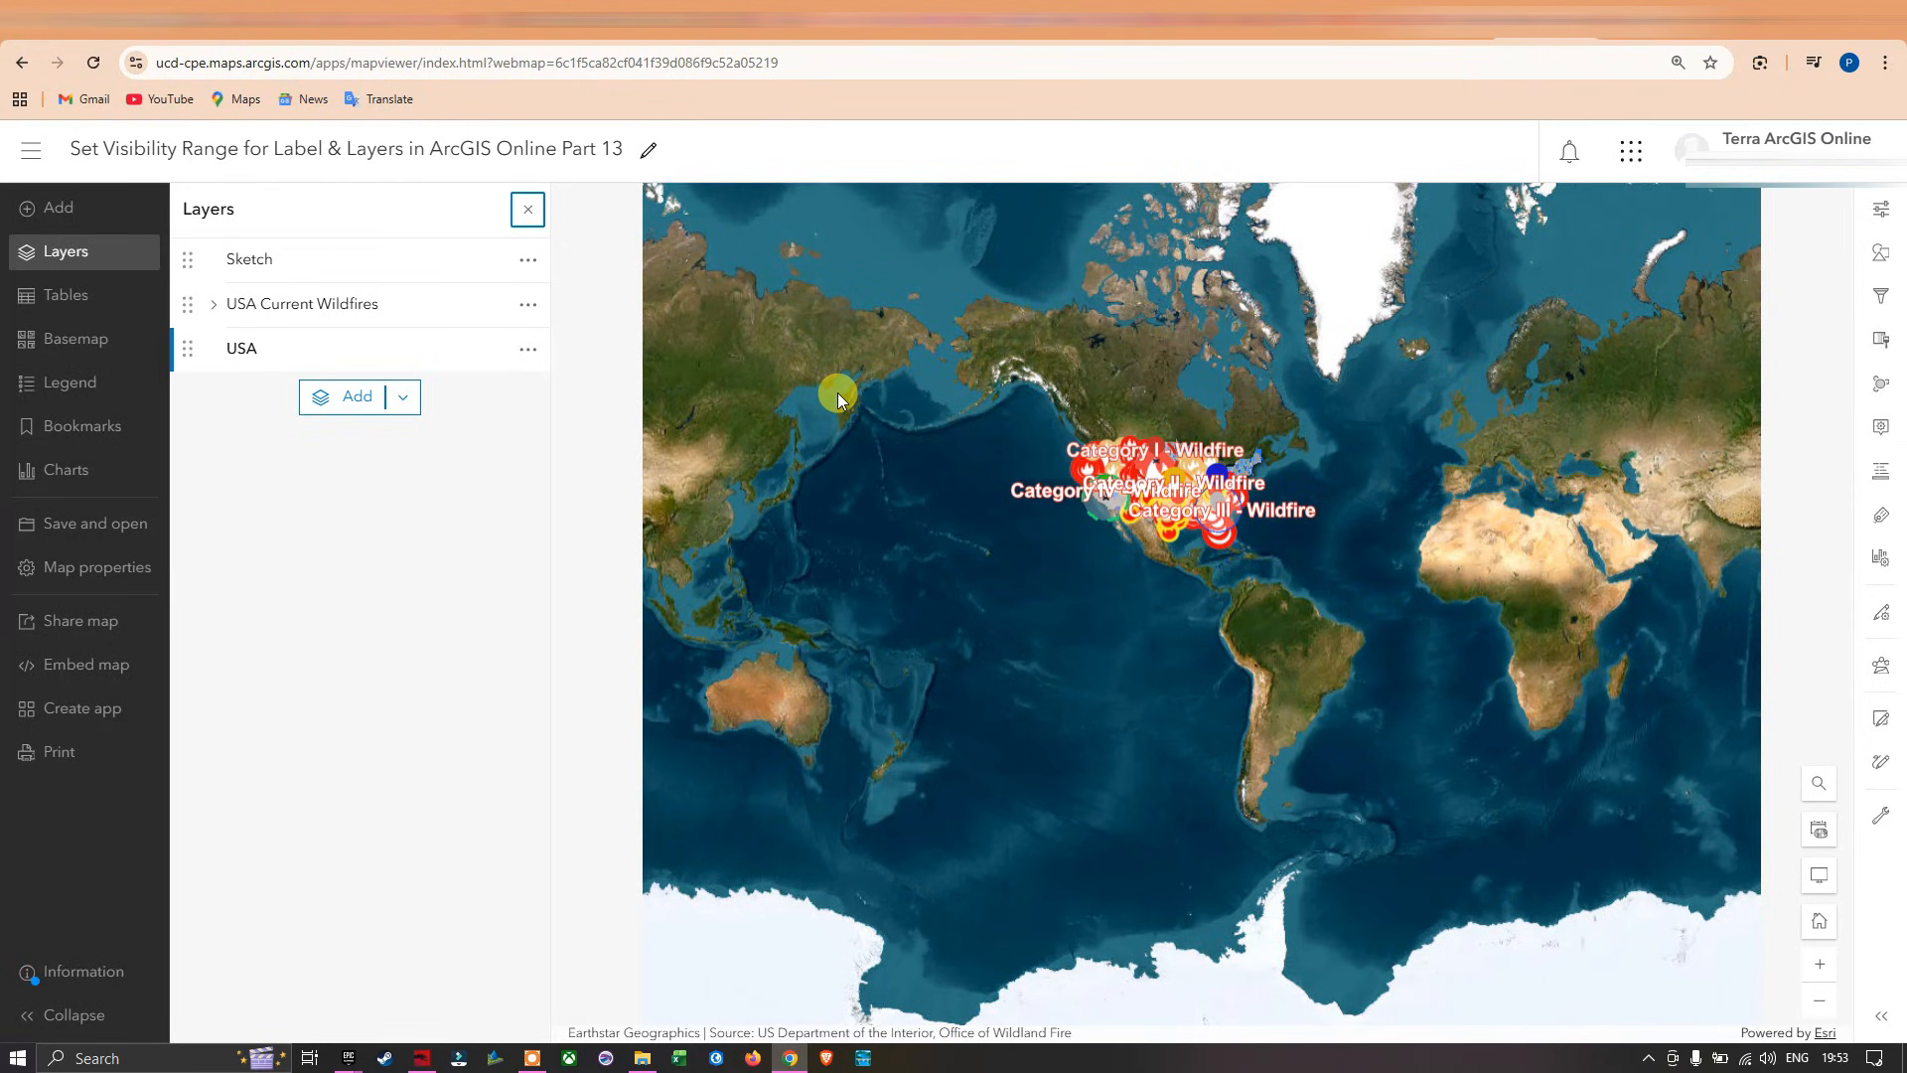
Examine how the sketch labels, wildfire symbols and USA counties display at continental, national and regional map scales.
scroll(1073, 421, up, 1)
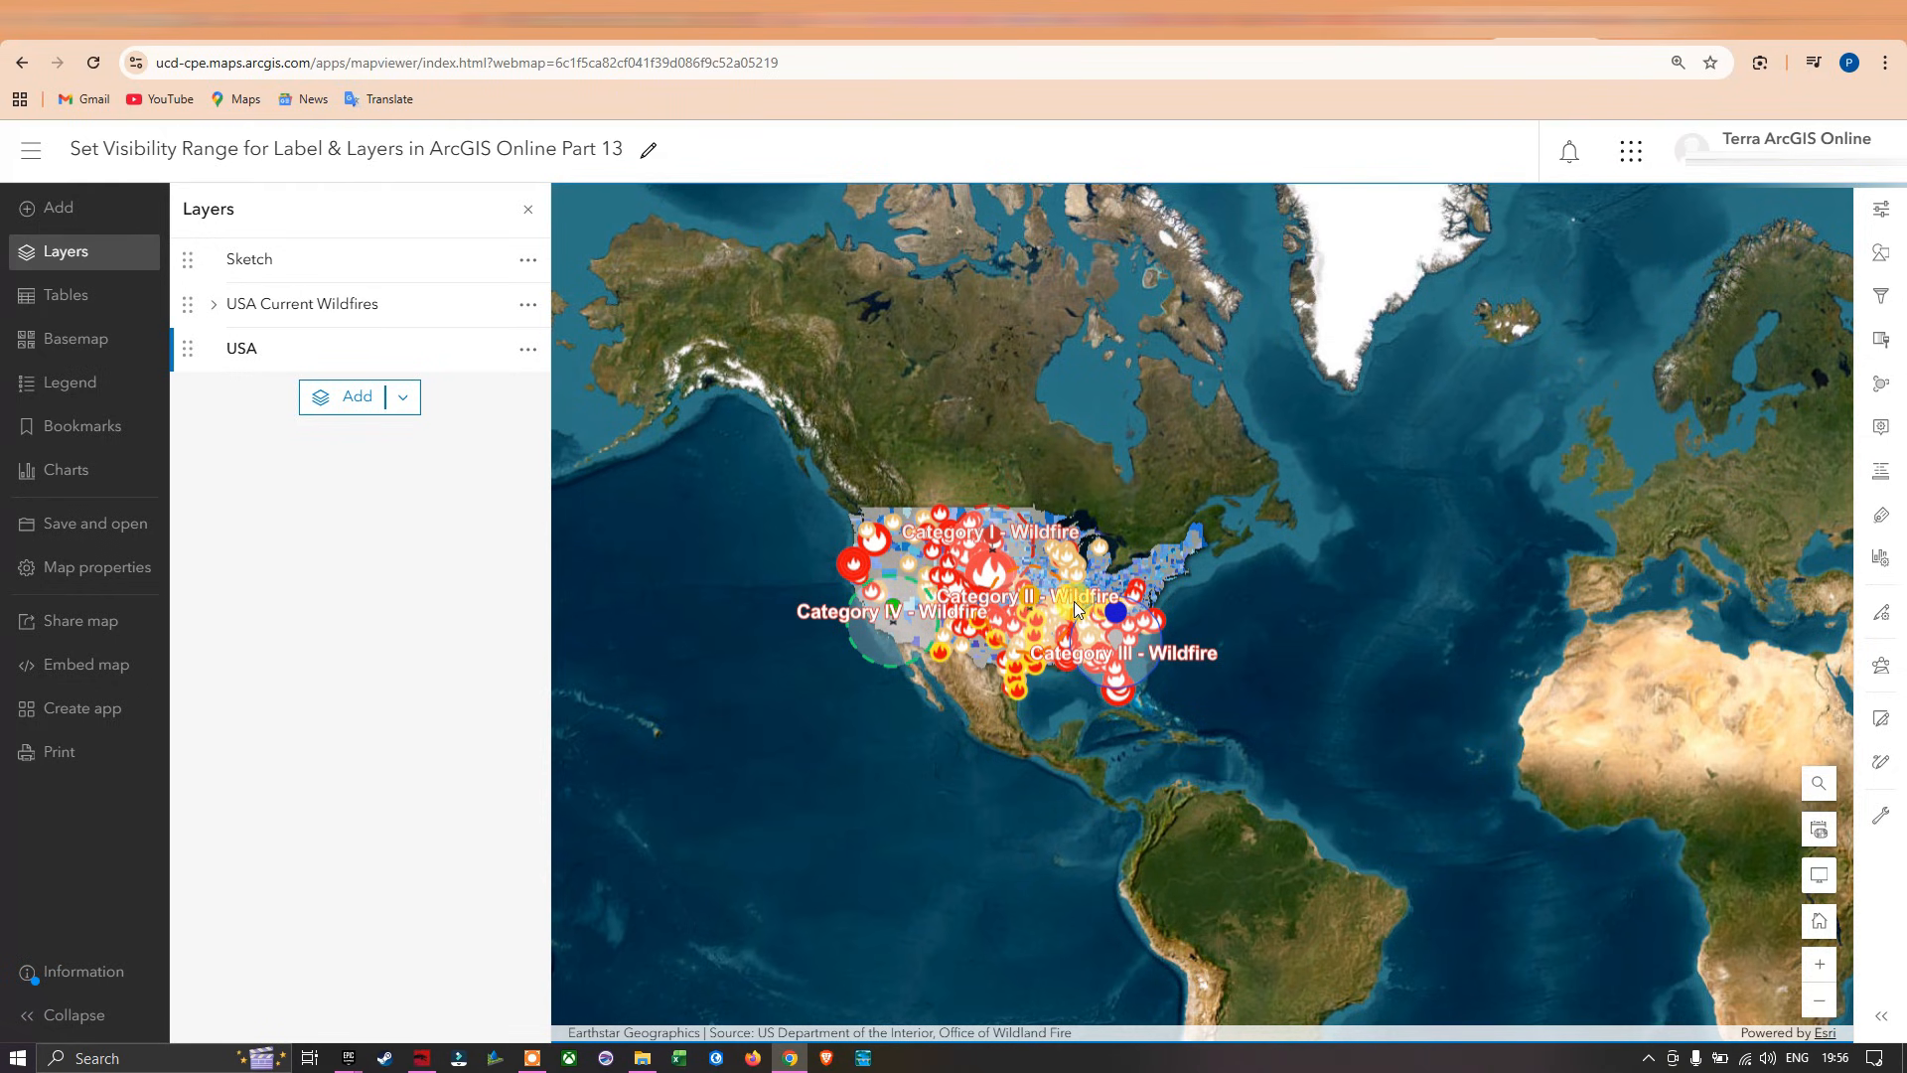
scroll(1053, 600, up, 2)
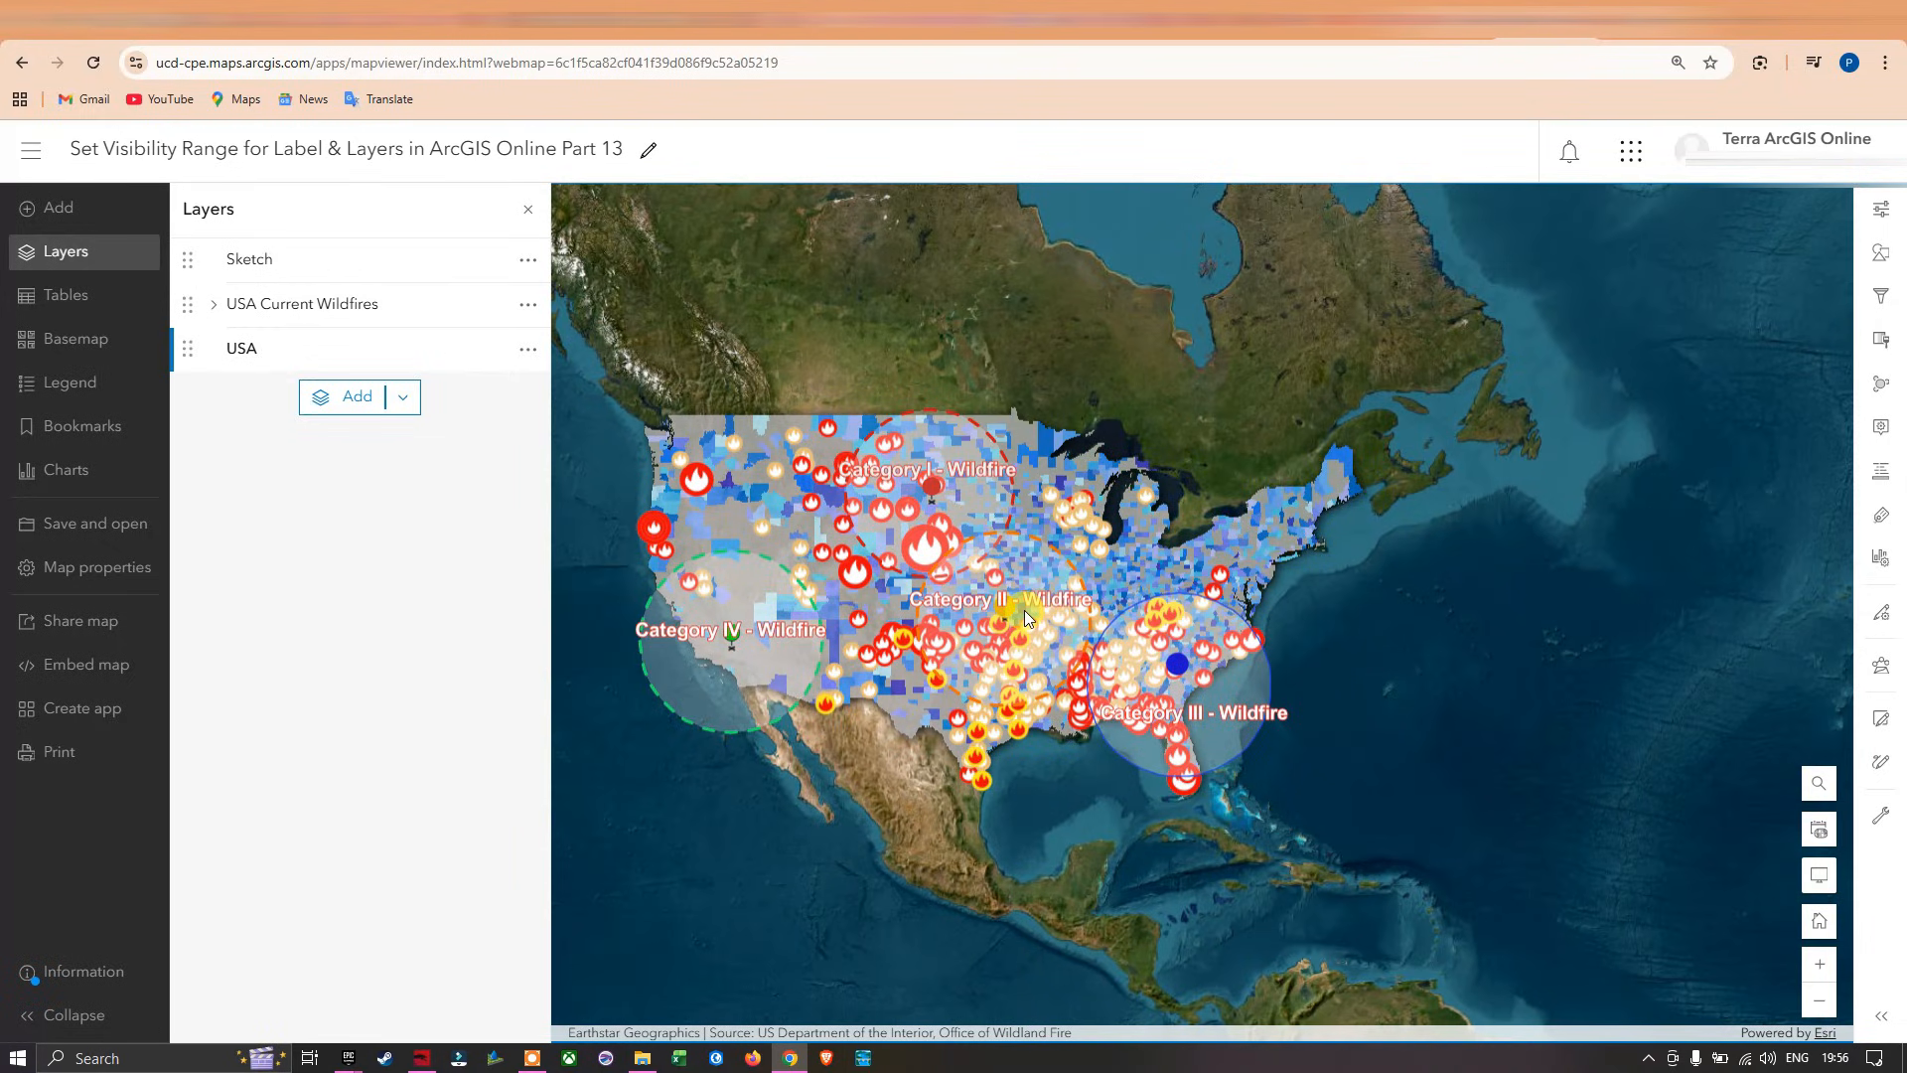
scroll(1023, 610, up, 2)
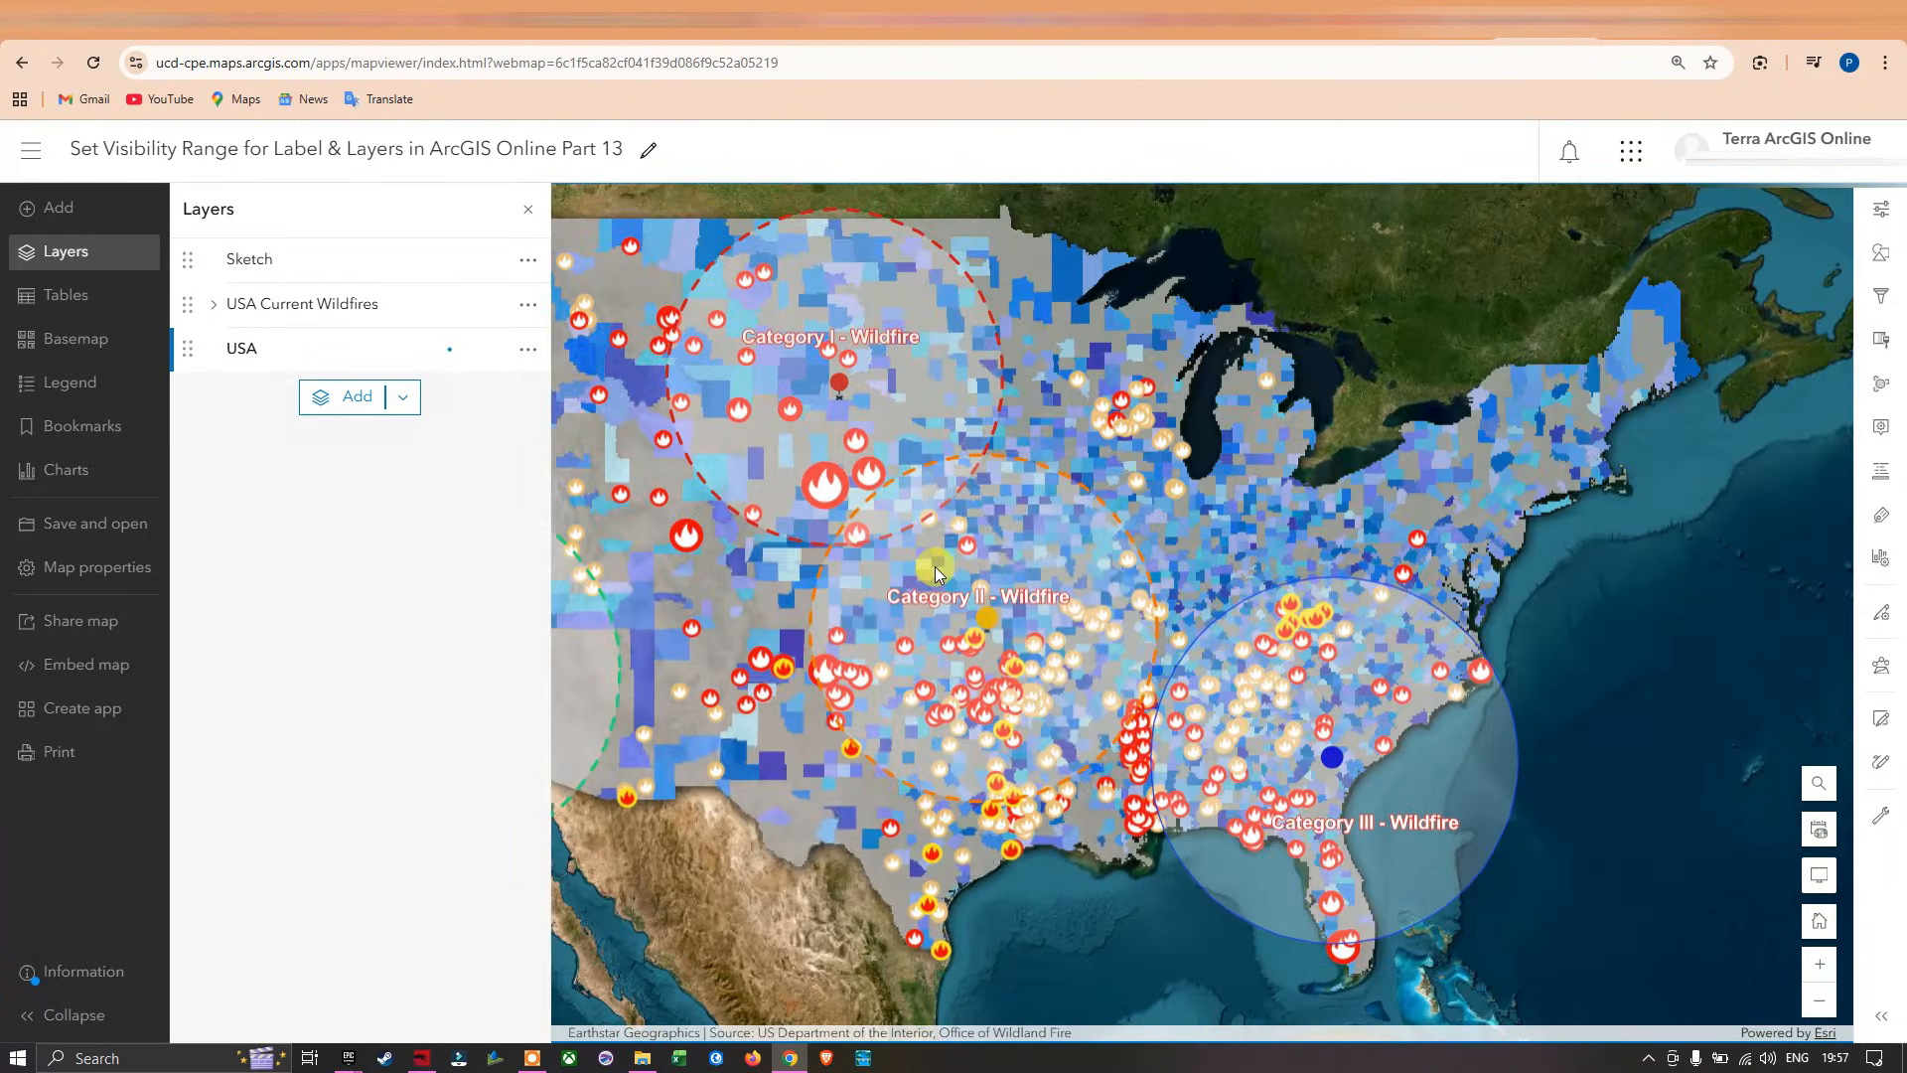
scroll(935, 573, up, 4)
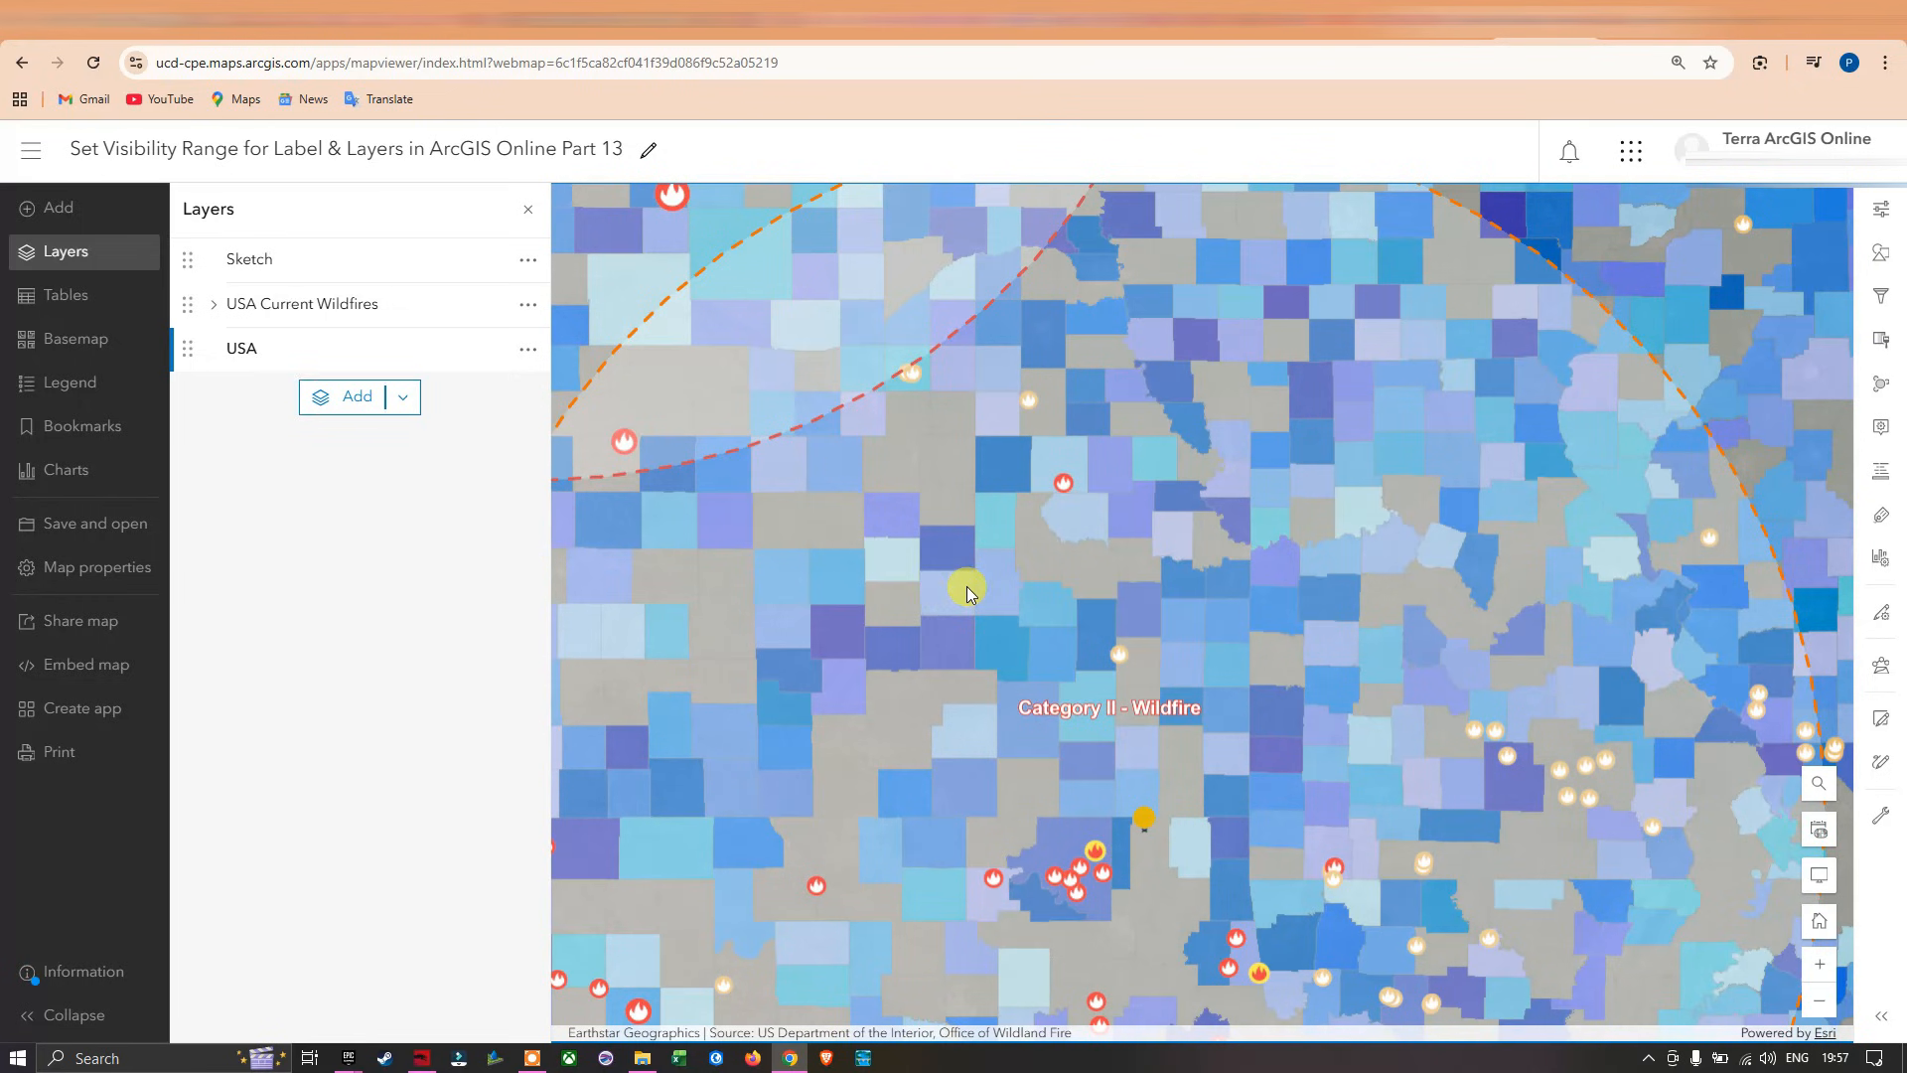
scroll(968, 589, down, 5)
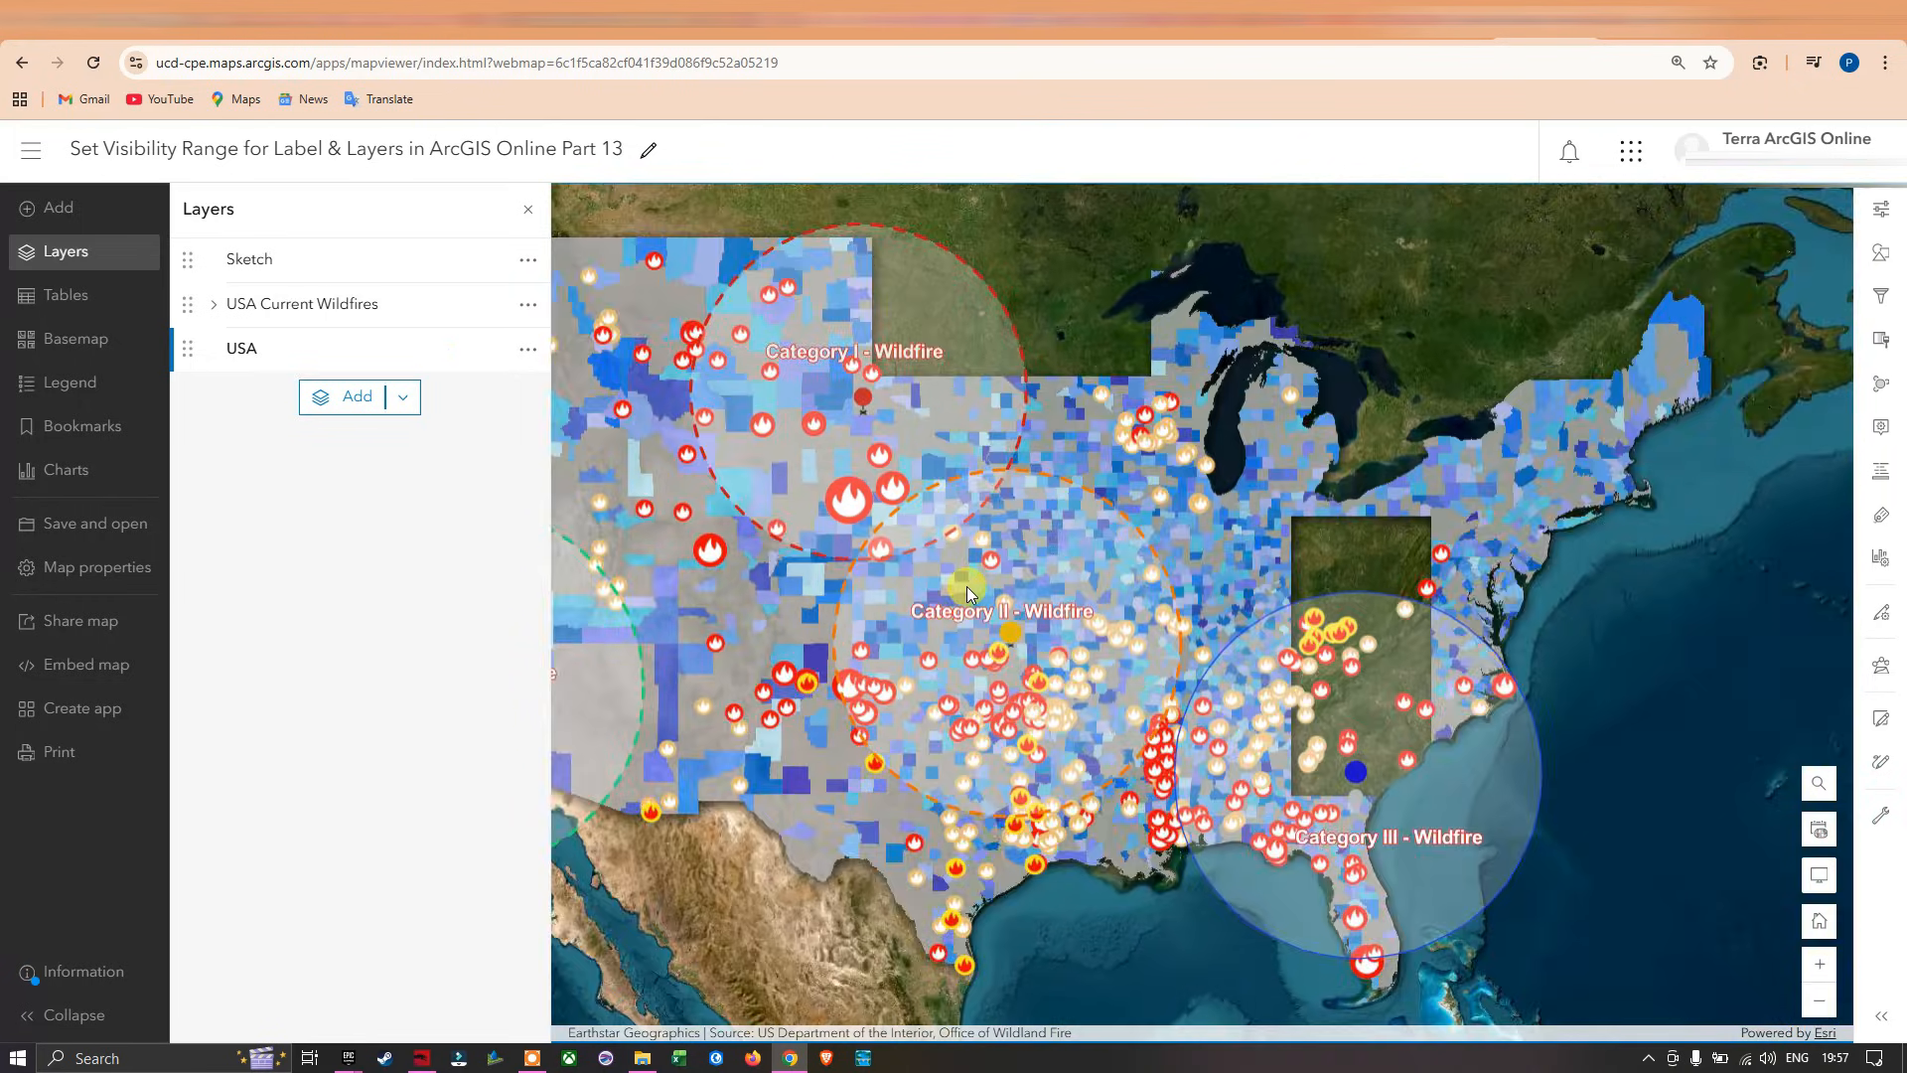
scroll(967, 593, down, 2)
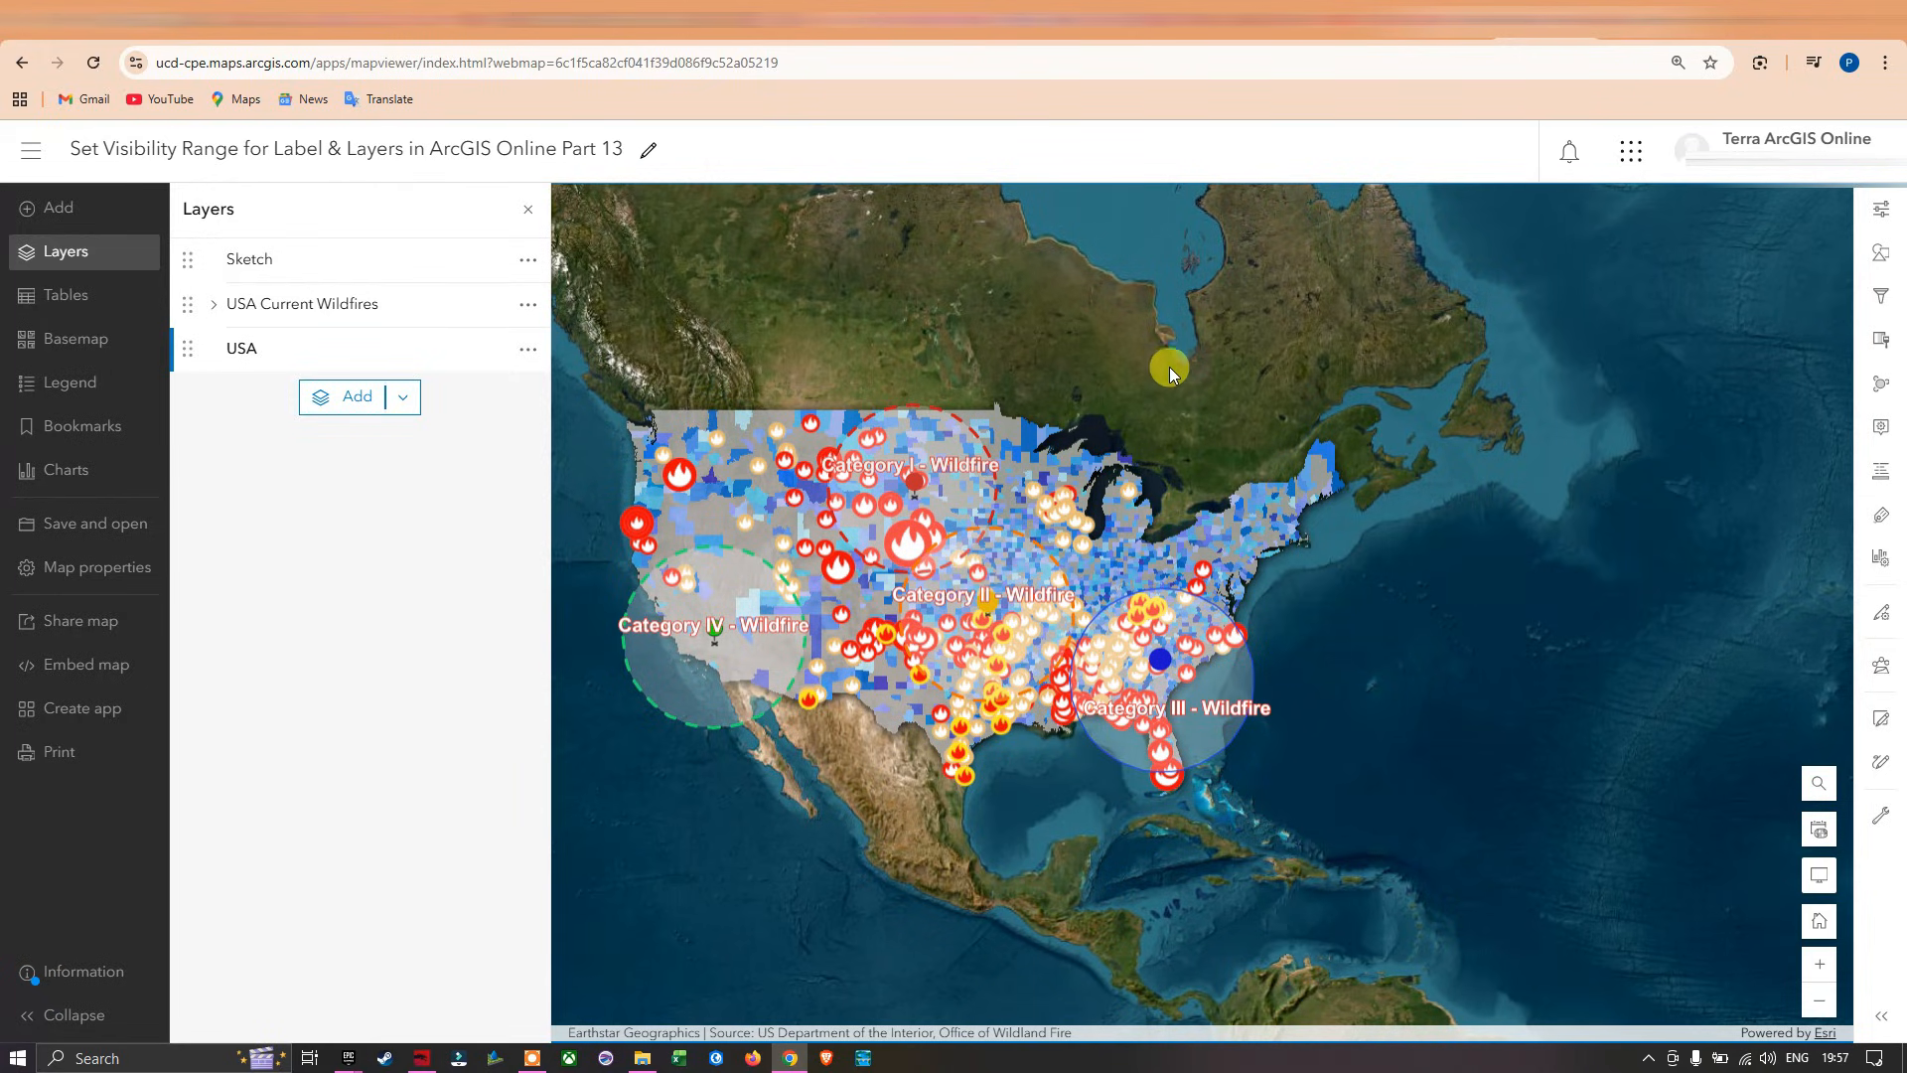
drag(1170, 368, 1262, 419)
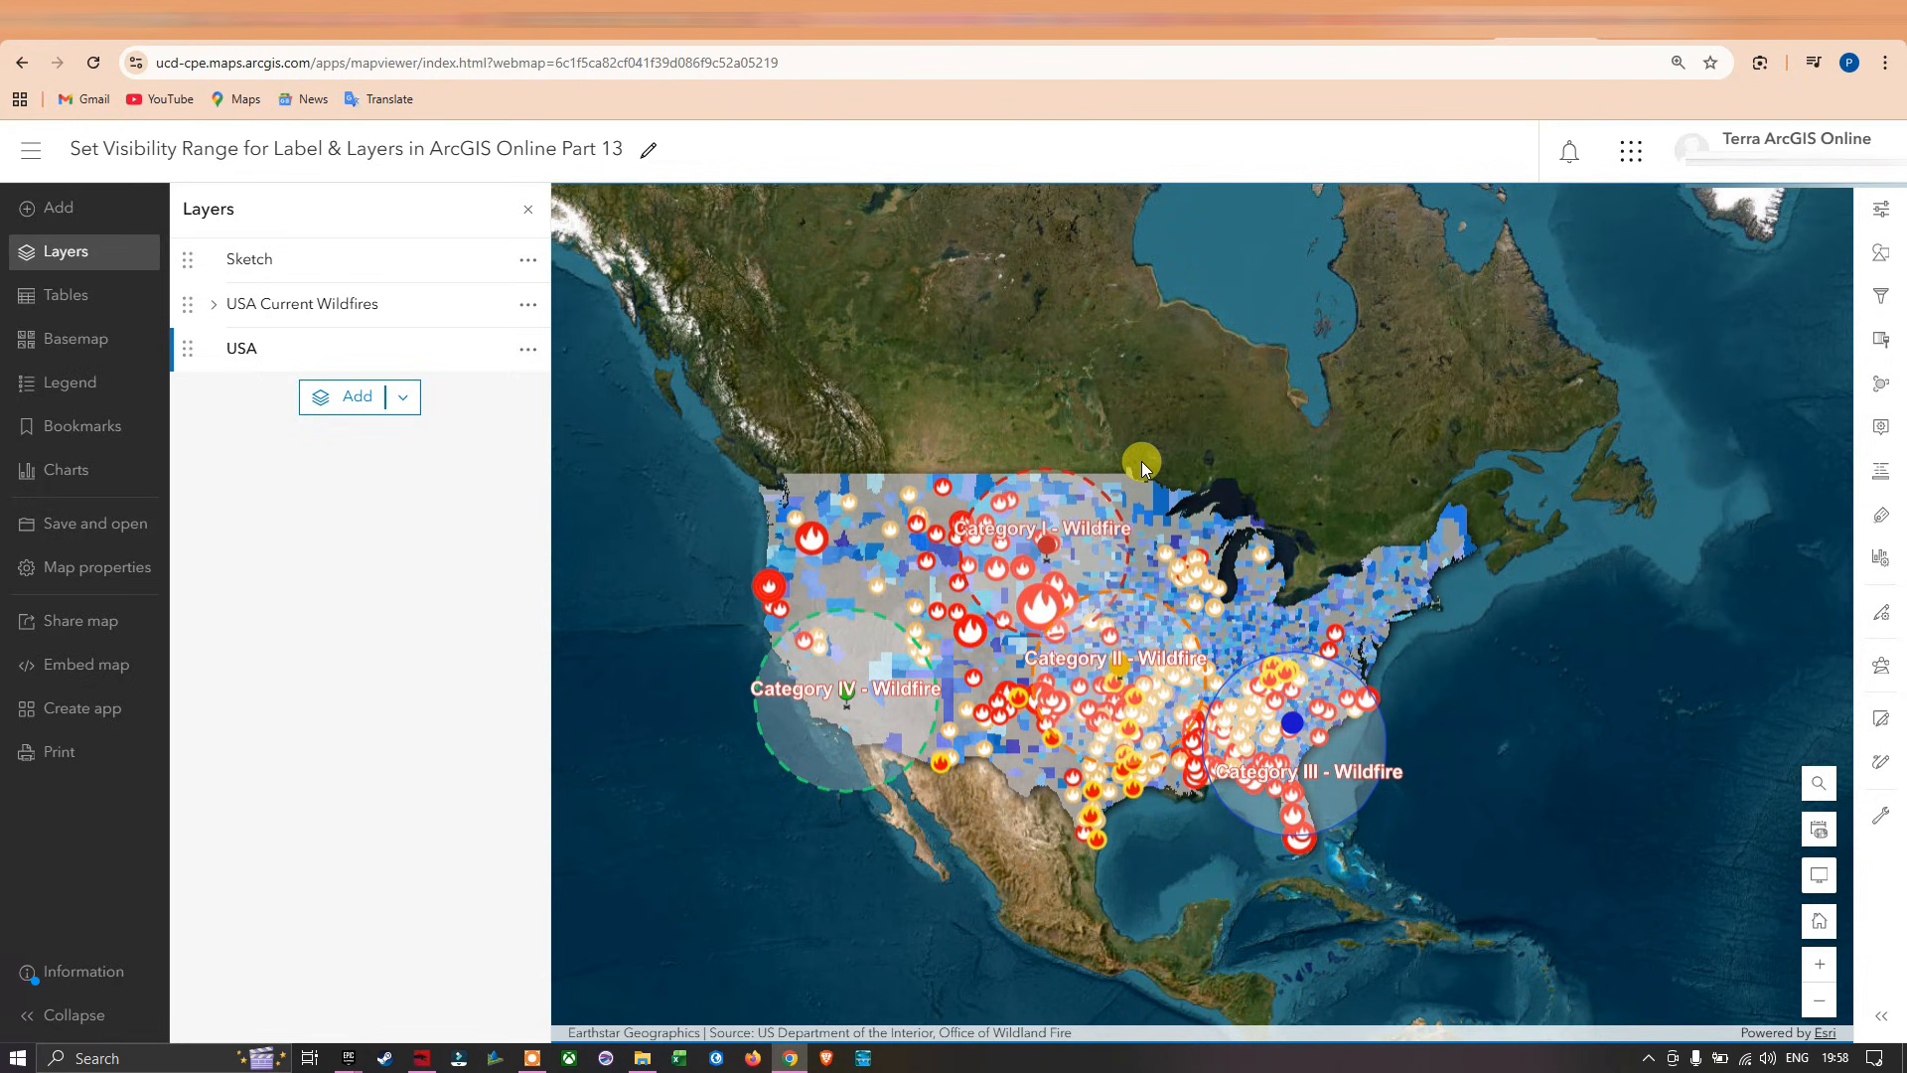
drag(1285, 536, 1294, 443)
scroll(1177, 481, up, 1)
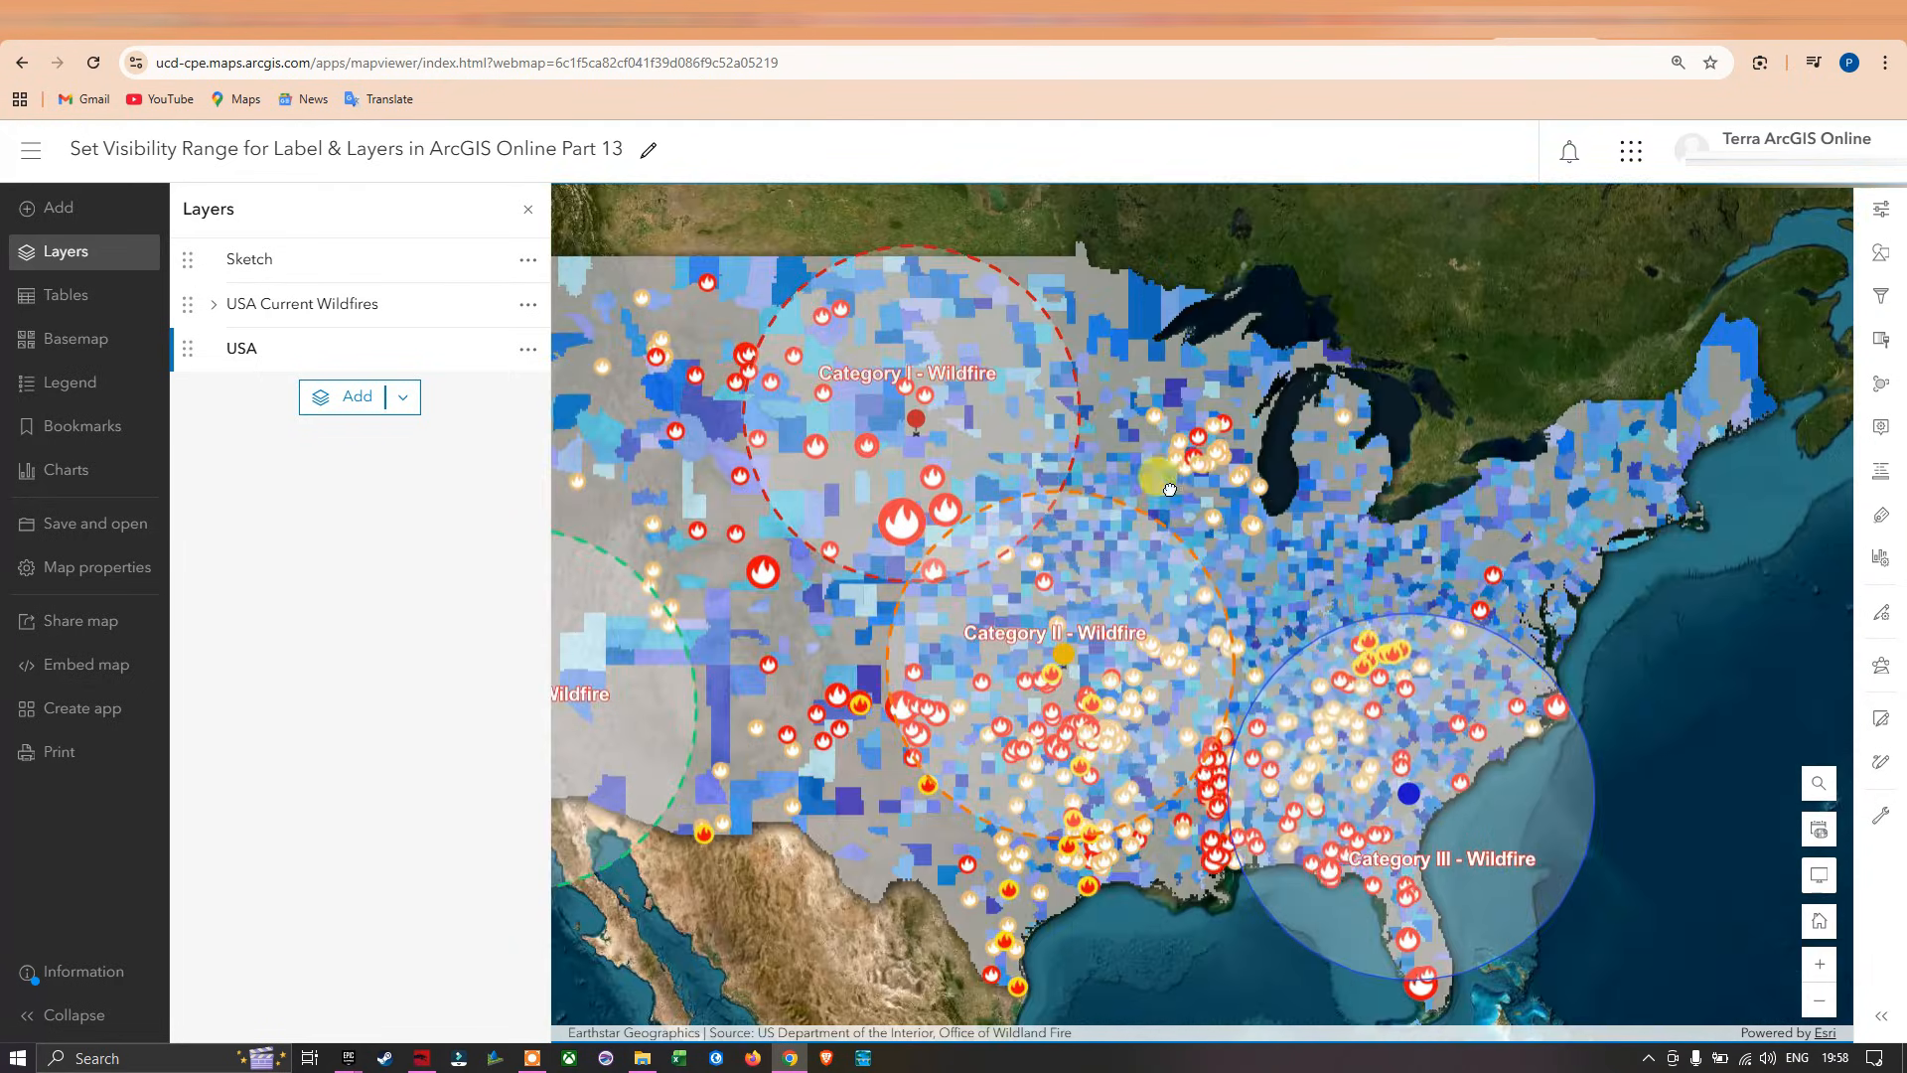
scroll(1149, 426, down, 1)
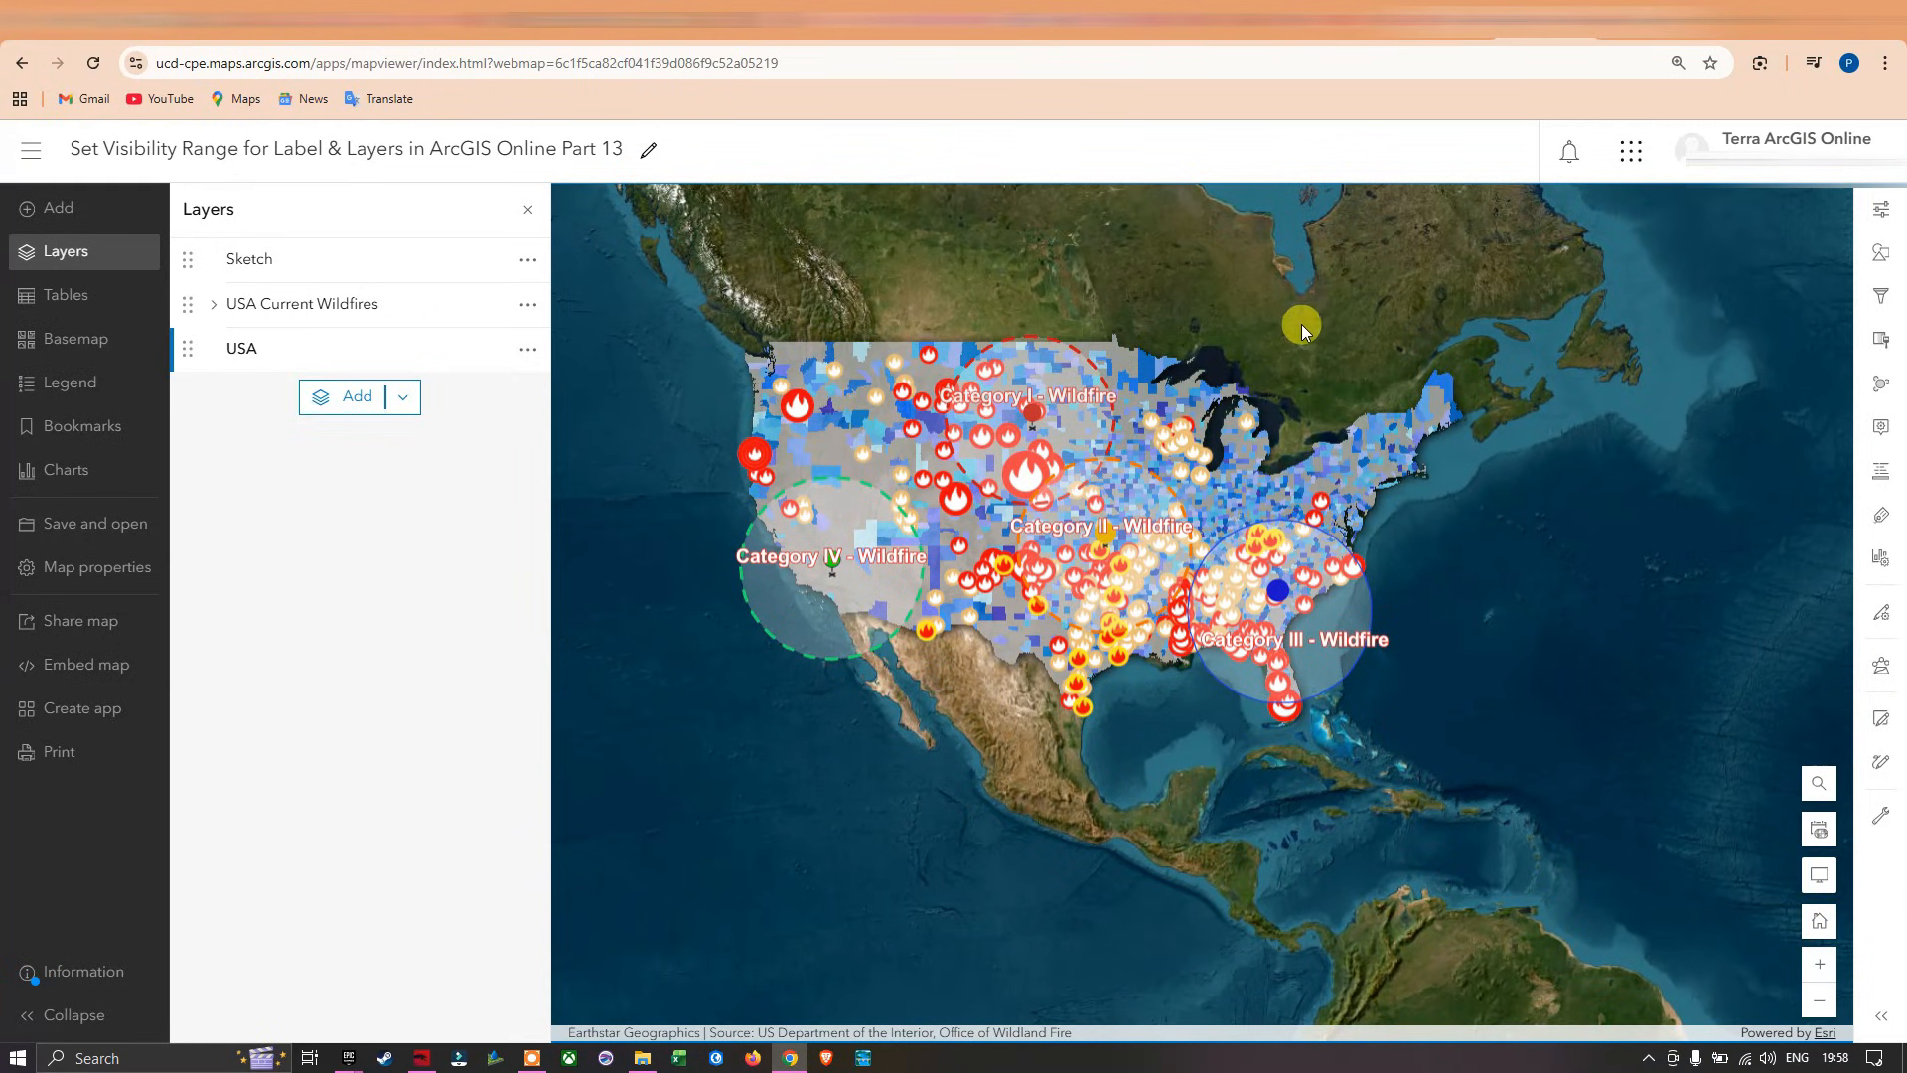
drag(1319, 336, 1310, 386)
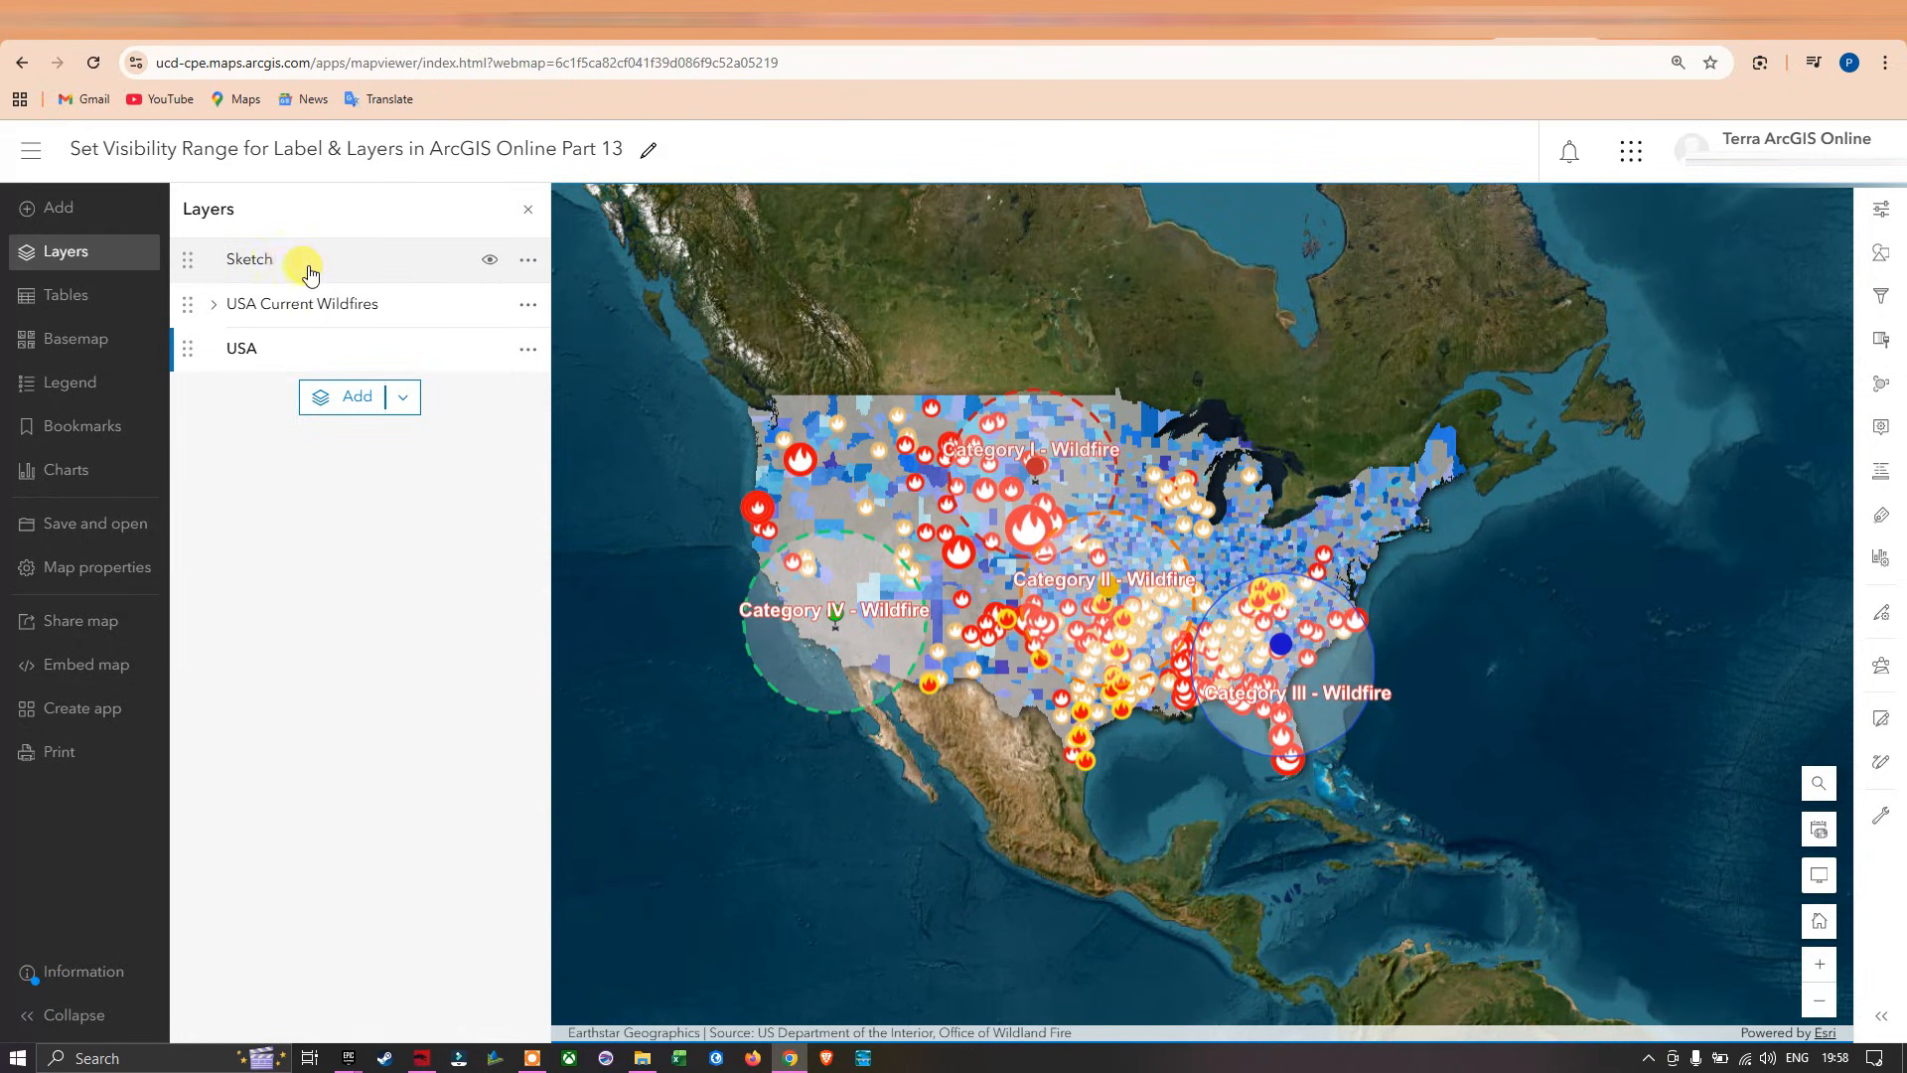
Limit the Sketch layer's visible range to Country through Room in its properties.
click(528, 261)
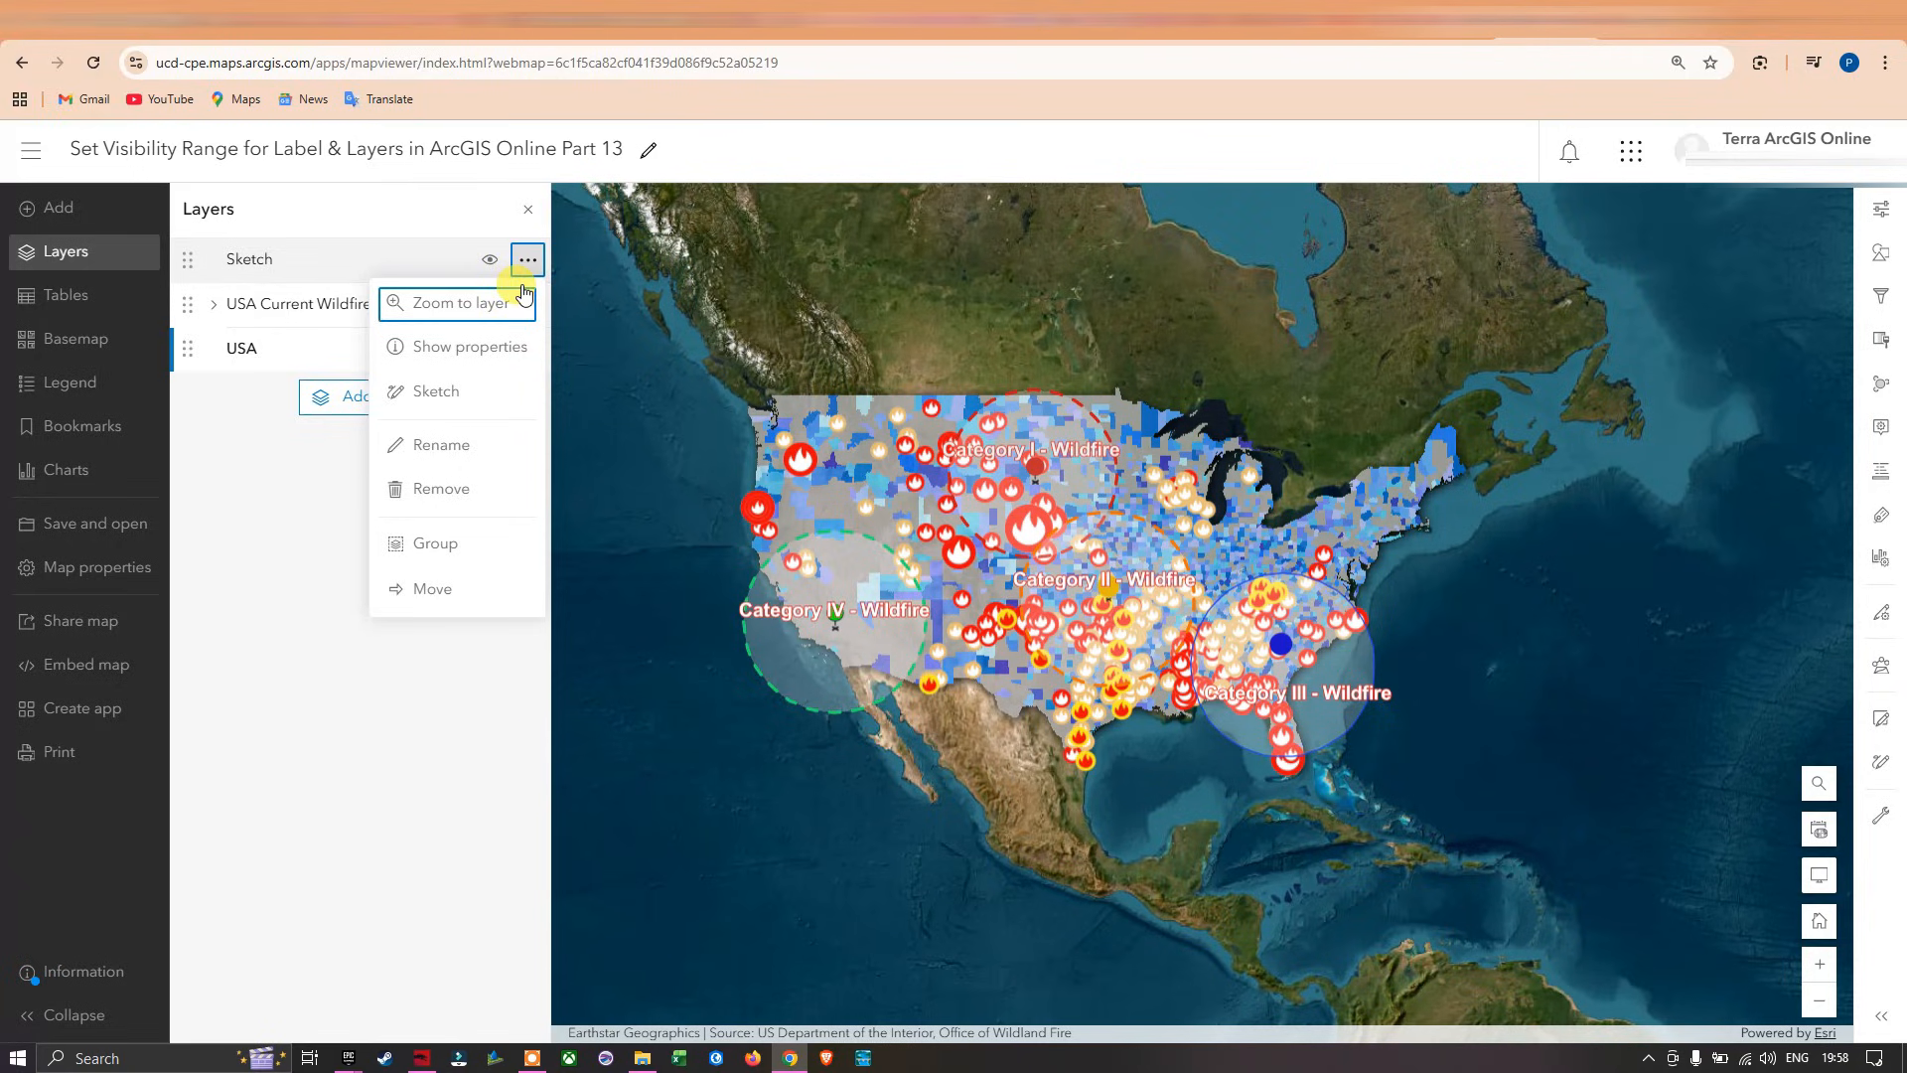
click(481, 349)
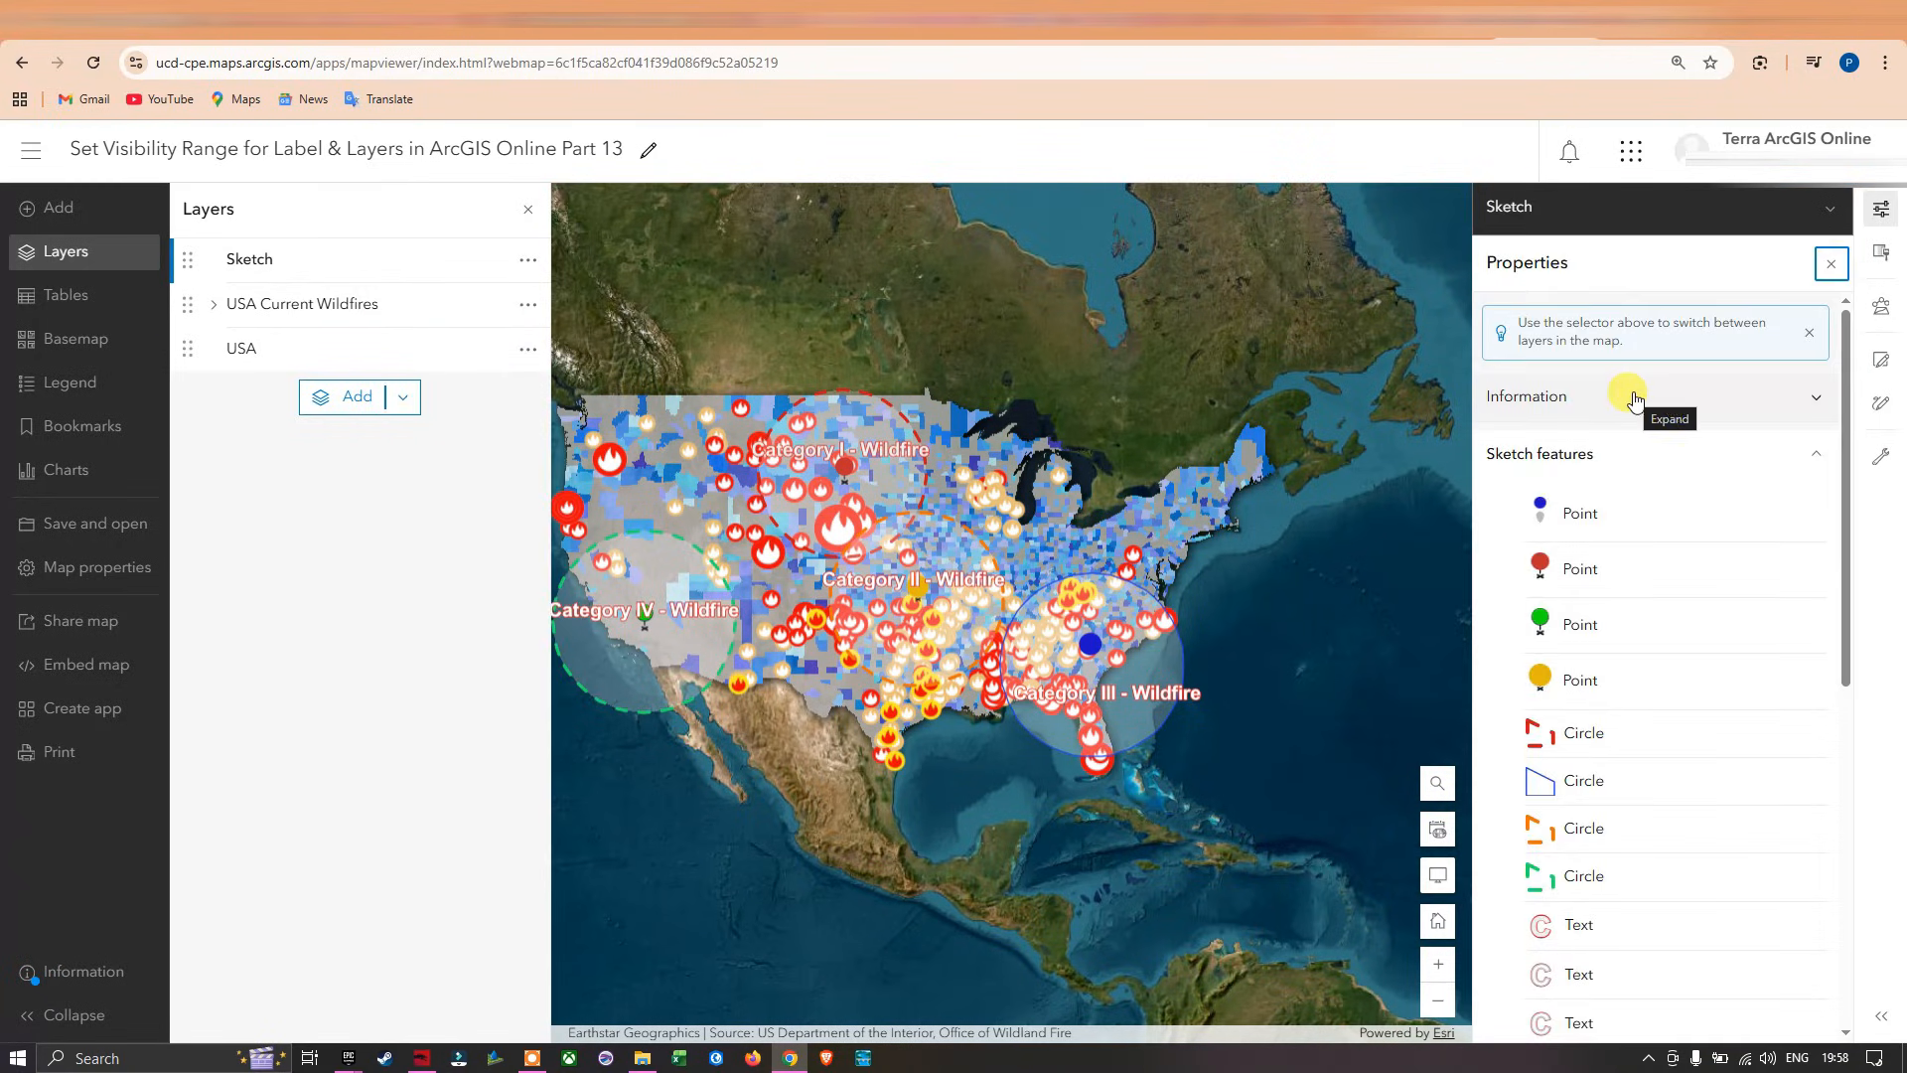
click(1810, 455)
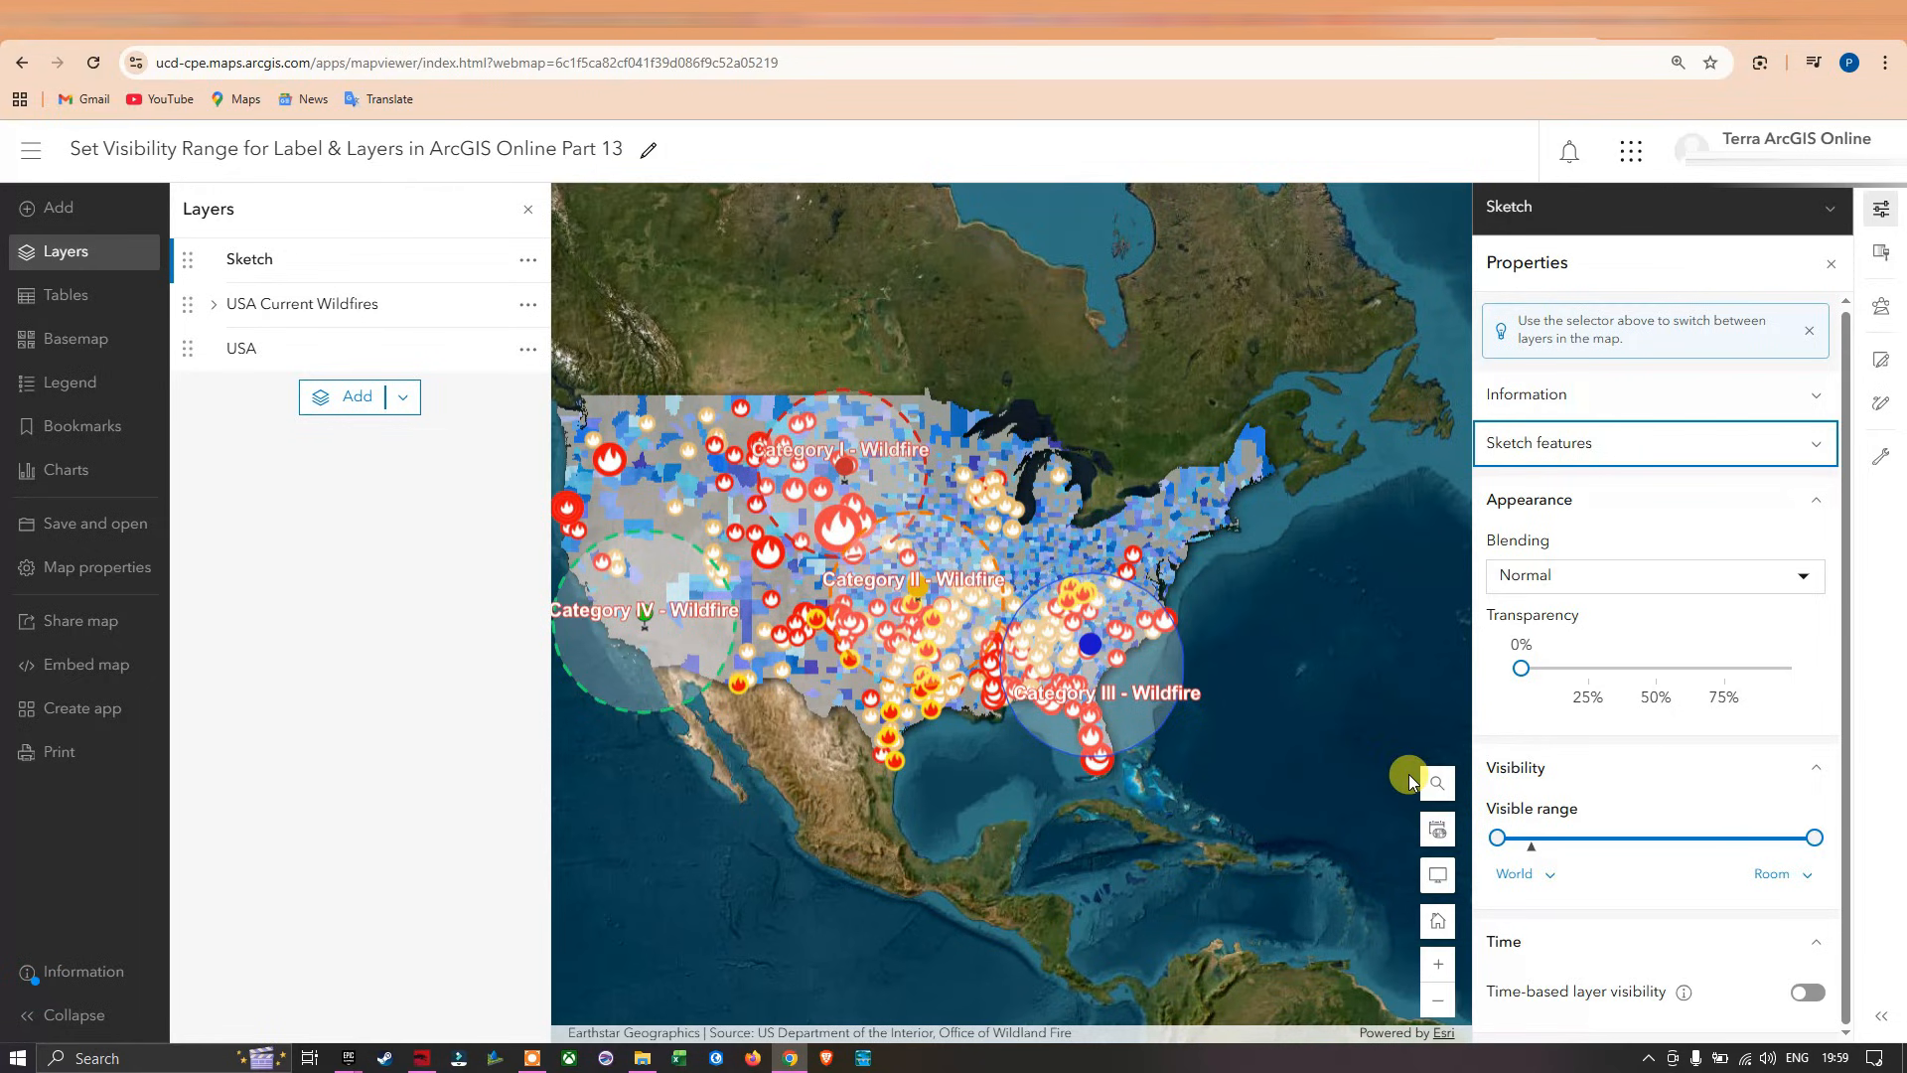
drag(1499, 839, 1551, 836)
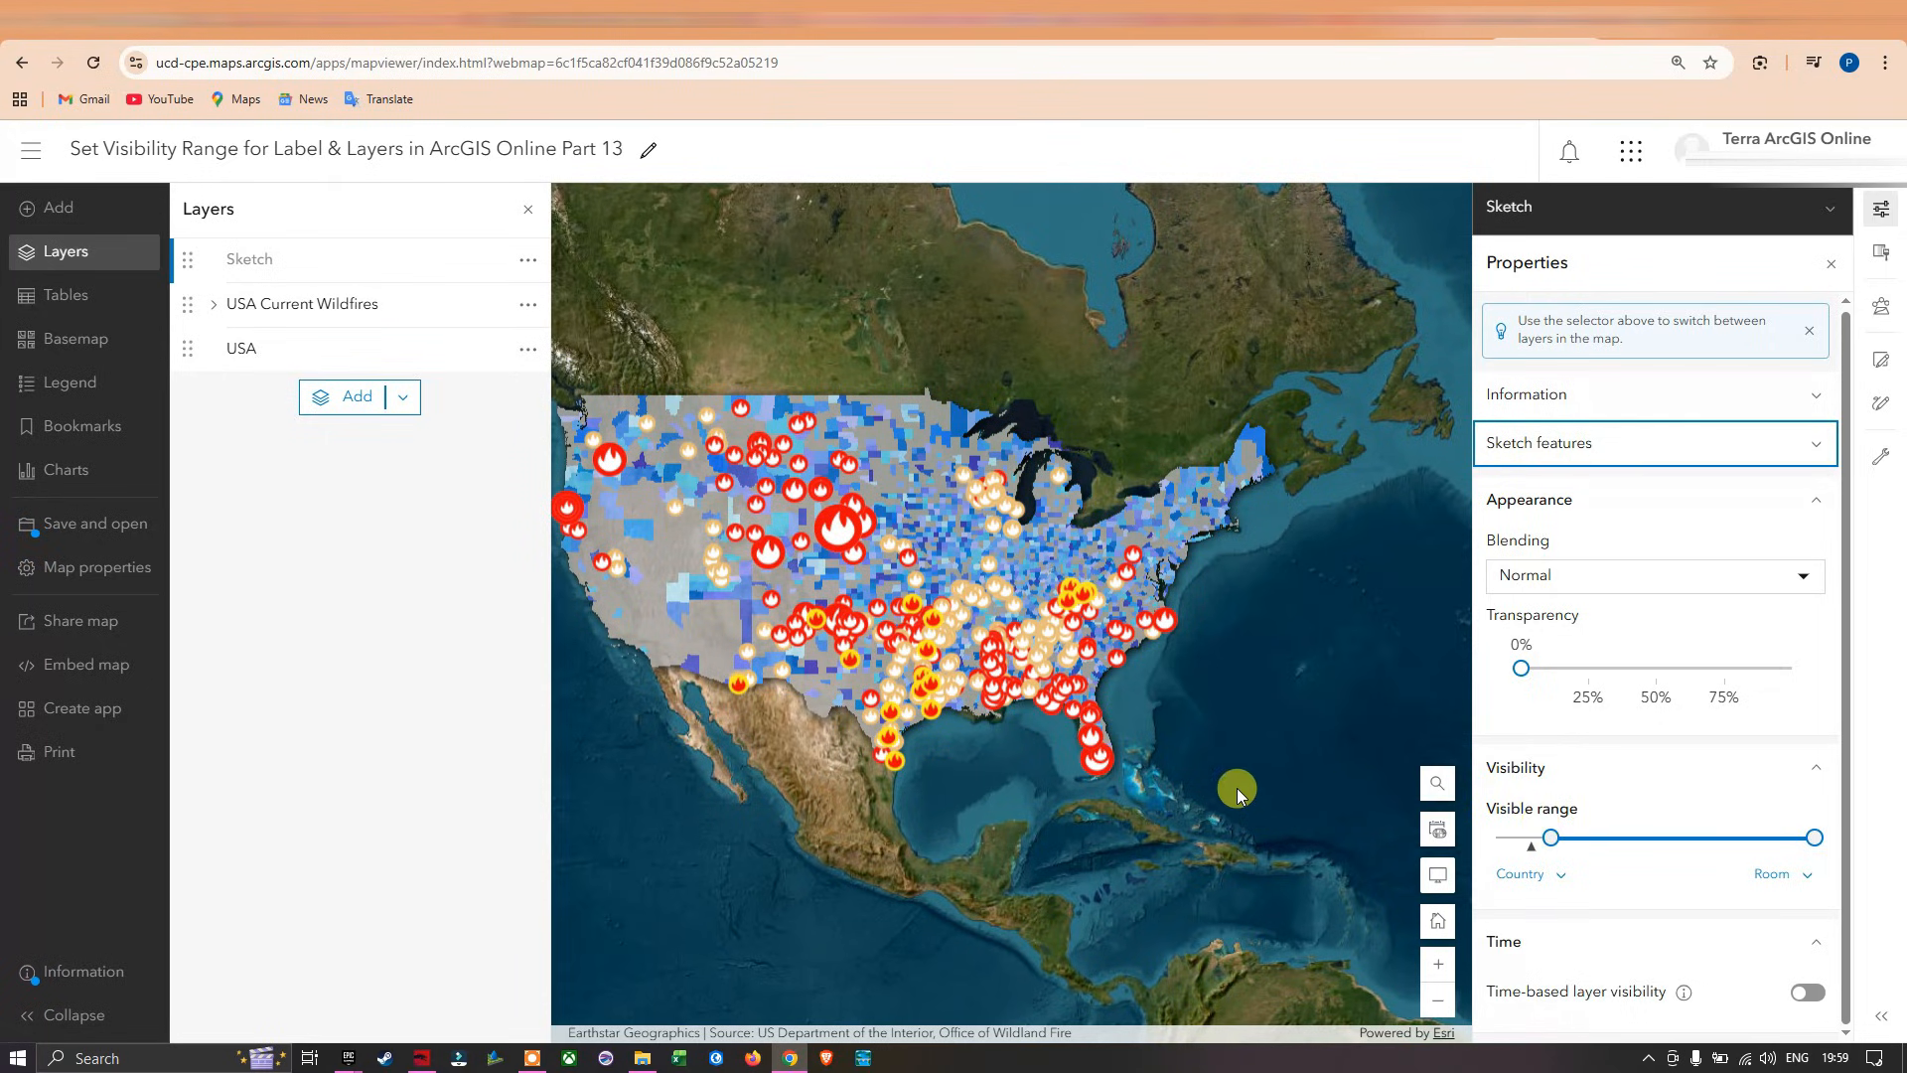
Check at which map scales the Sketch circles, points and category labels appear and disappear.
mouse_move(1547, 840)
drag(943, 428, 1004, 457)
scroll(874, 558, up, 2)
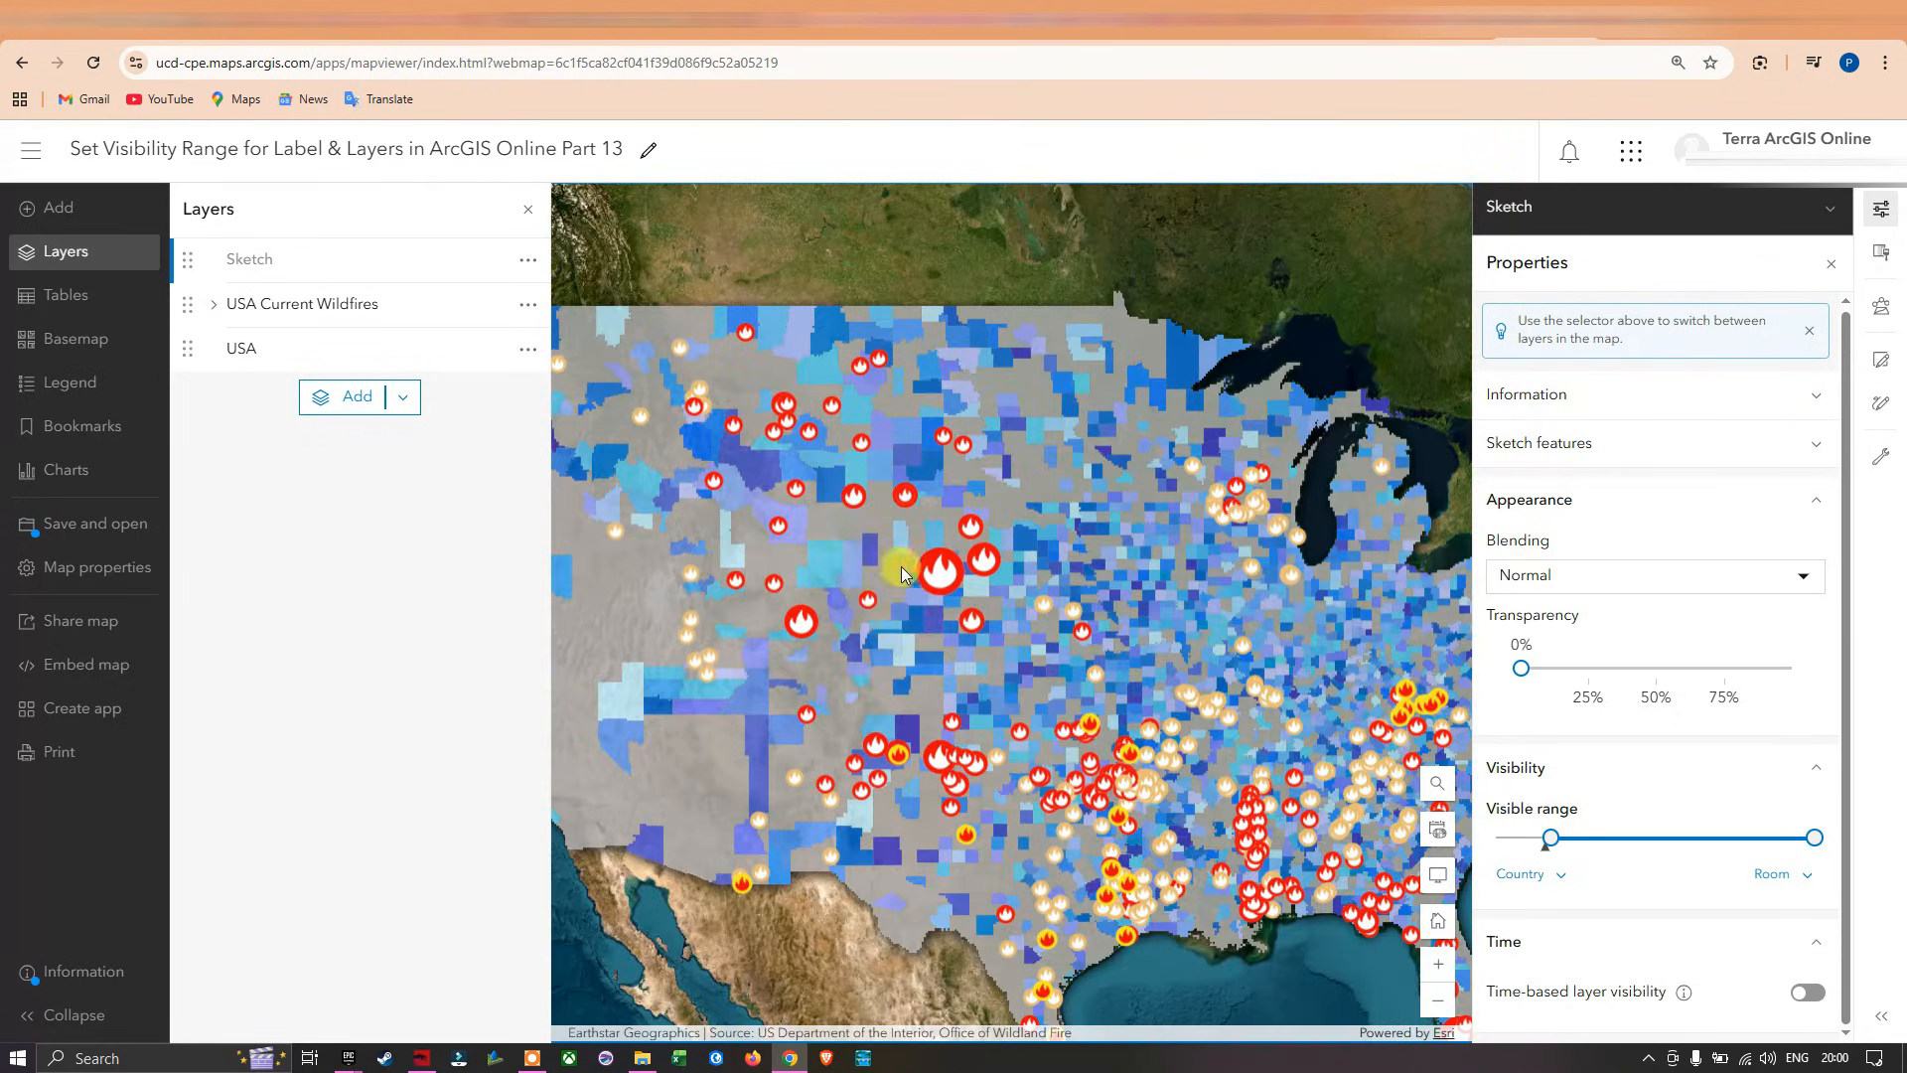
drag(1050, 589, 1016, 540)
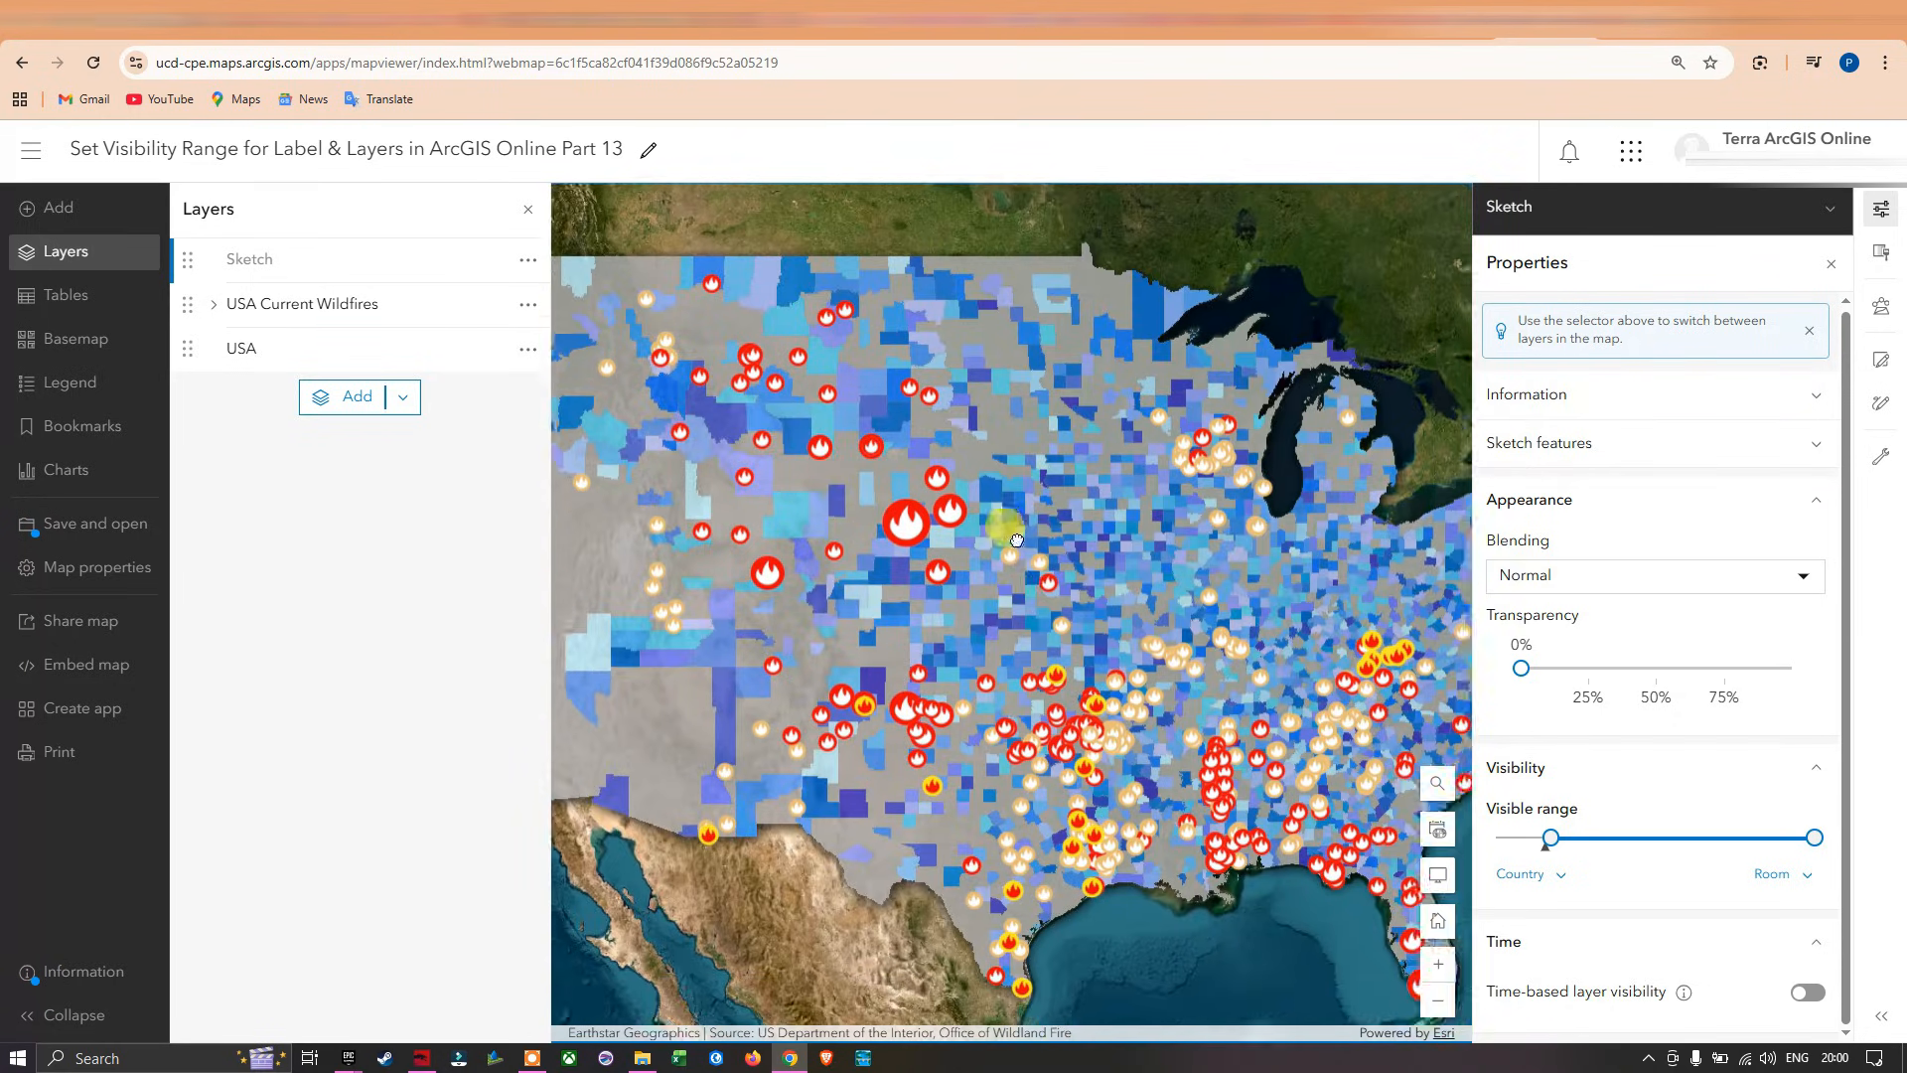
scroll(1003, 606, up, 2)
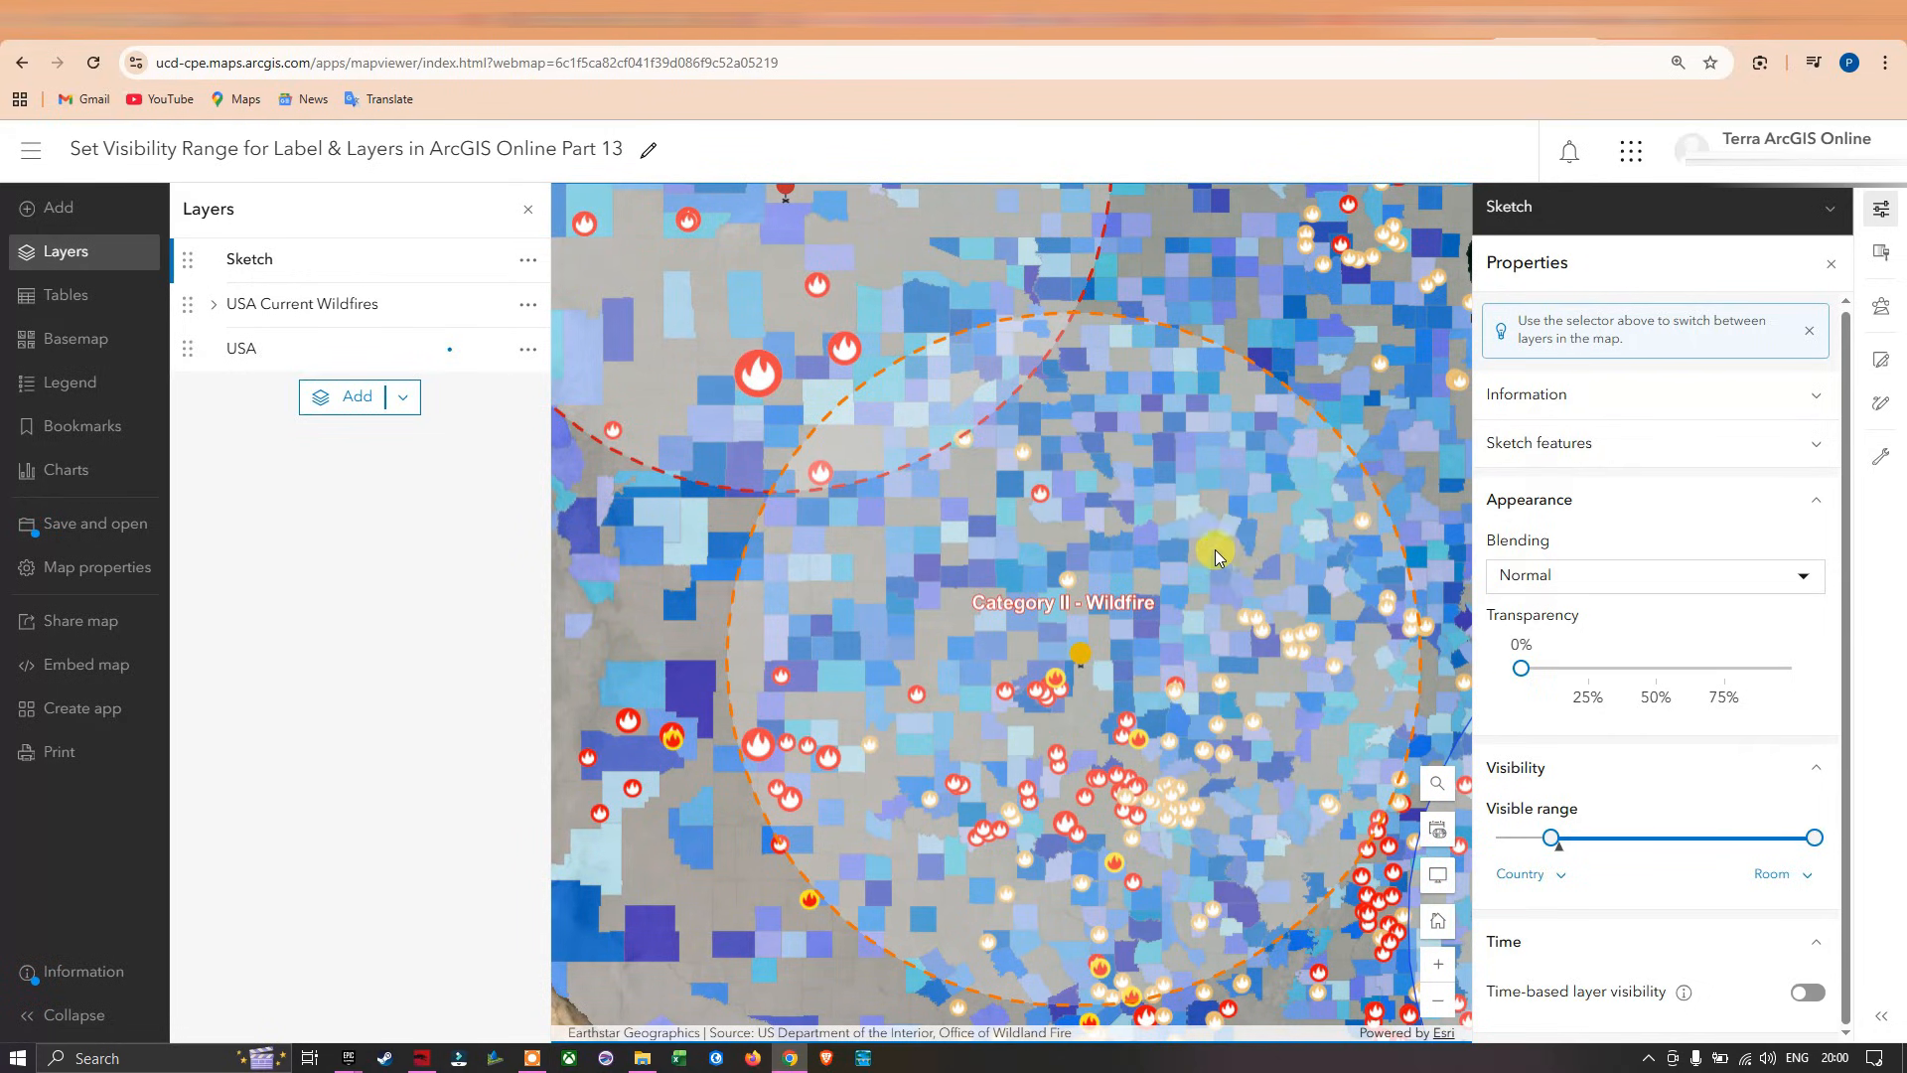
drag(728, 609, 721, 529)
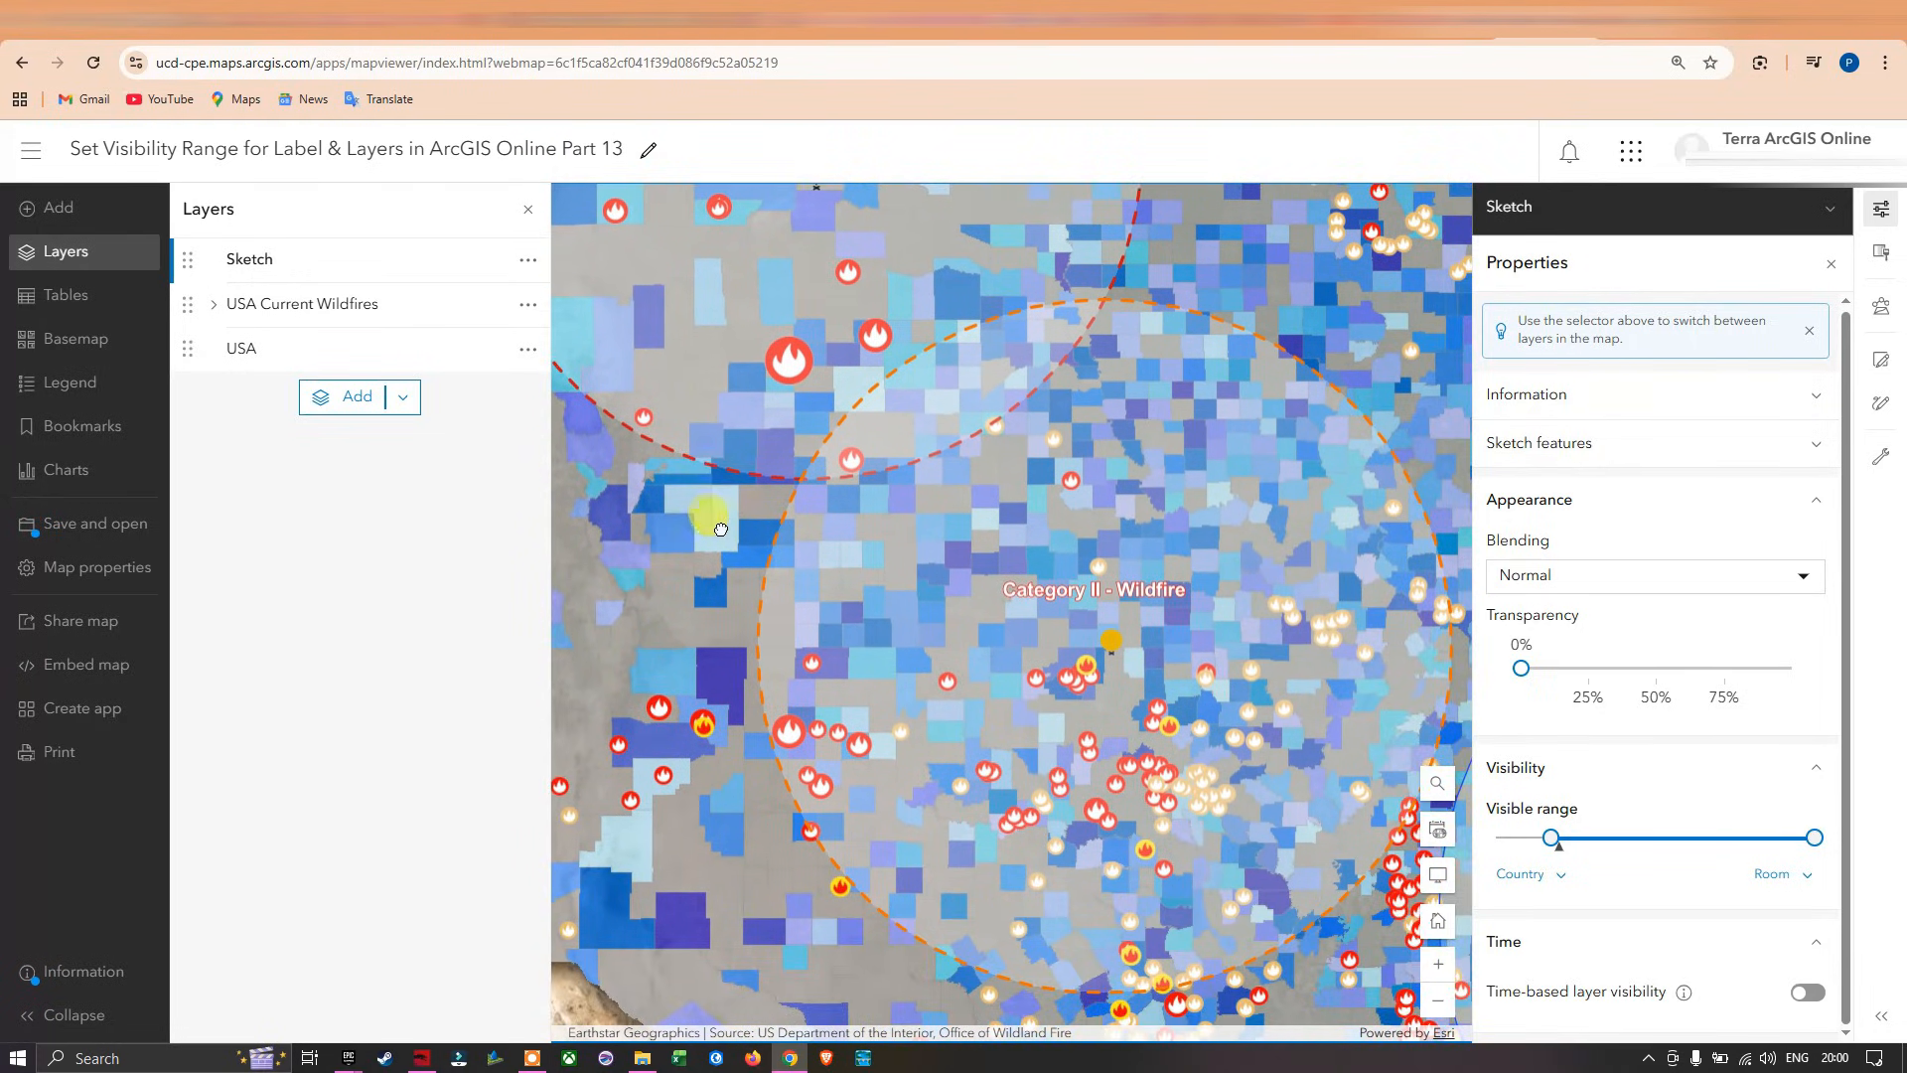
scroll(766, 553, down, 2)
scroll(747, 558, down, 3)
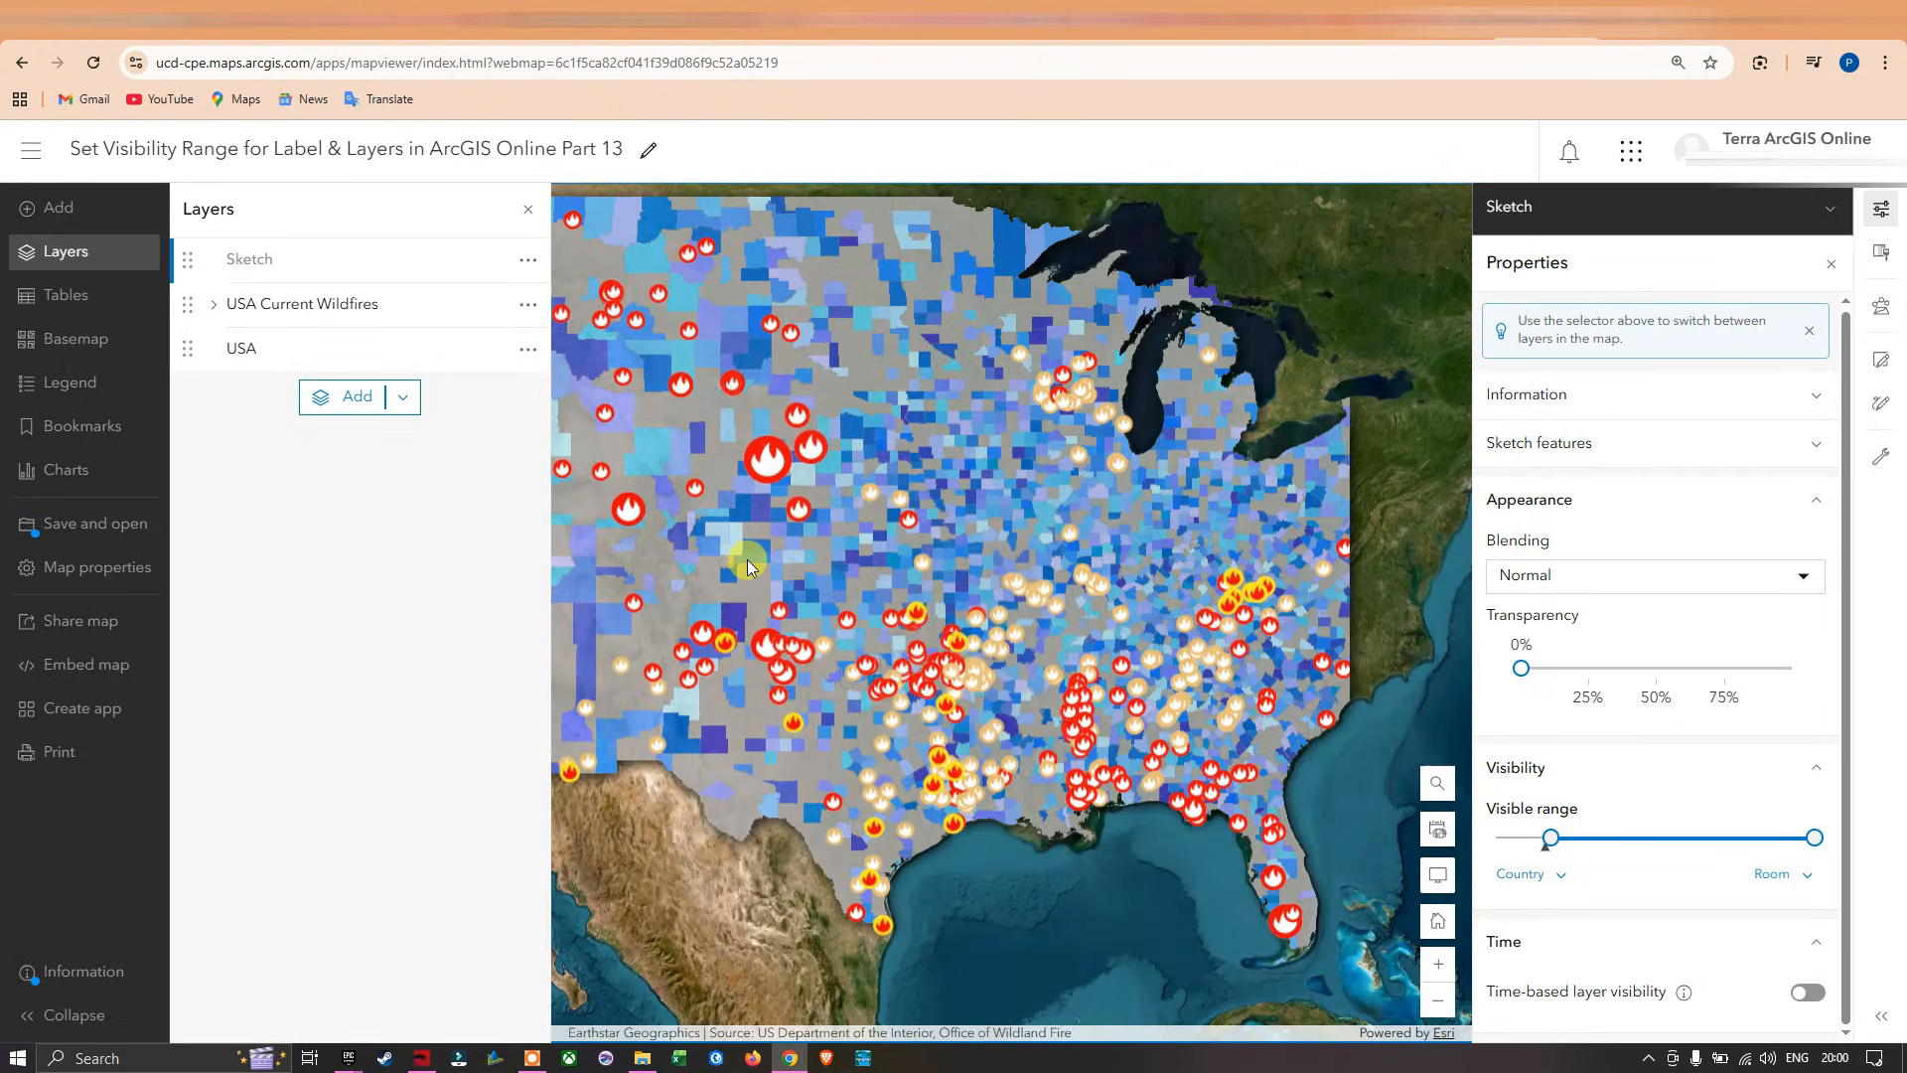
scroll(767, 575, down, 2)
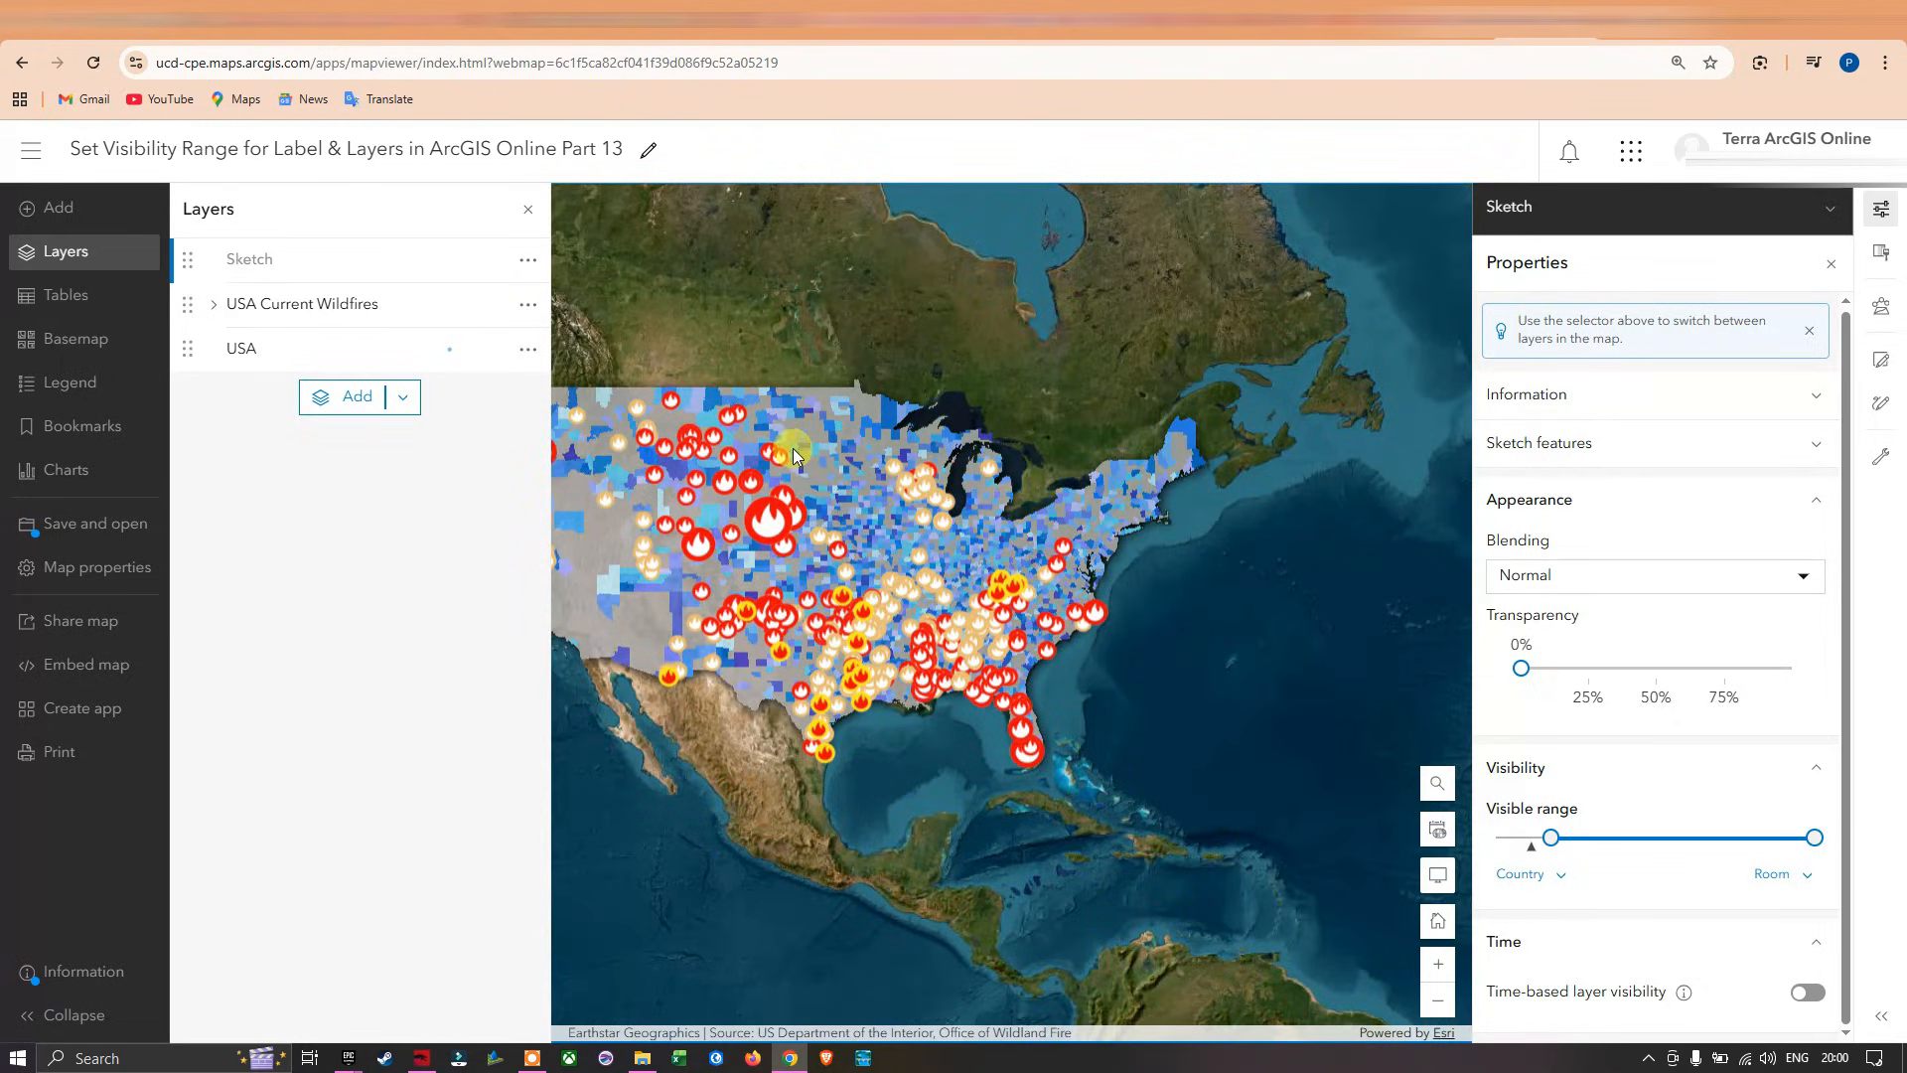
drag(852, 353, 963, 413)
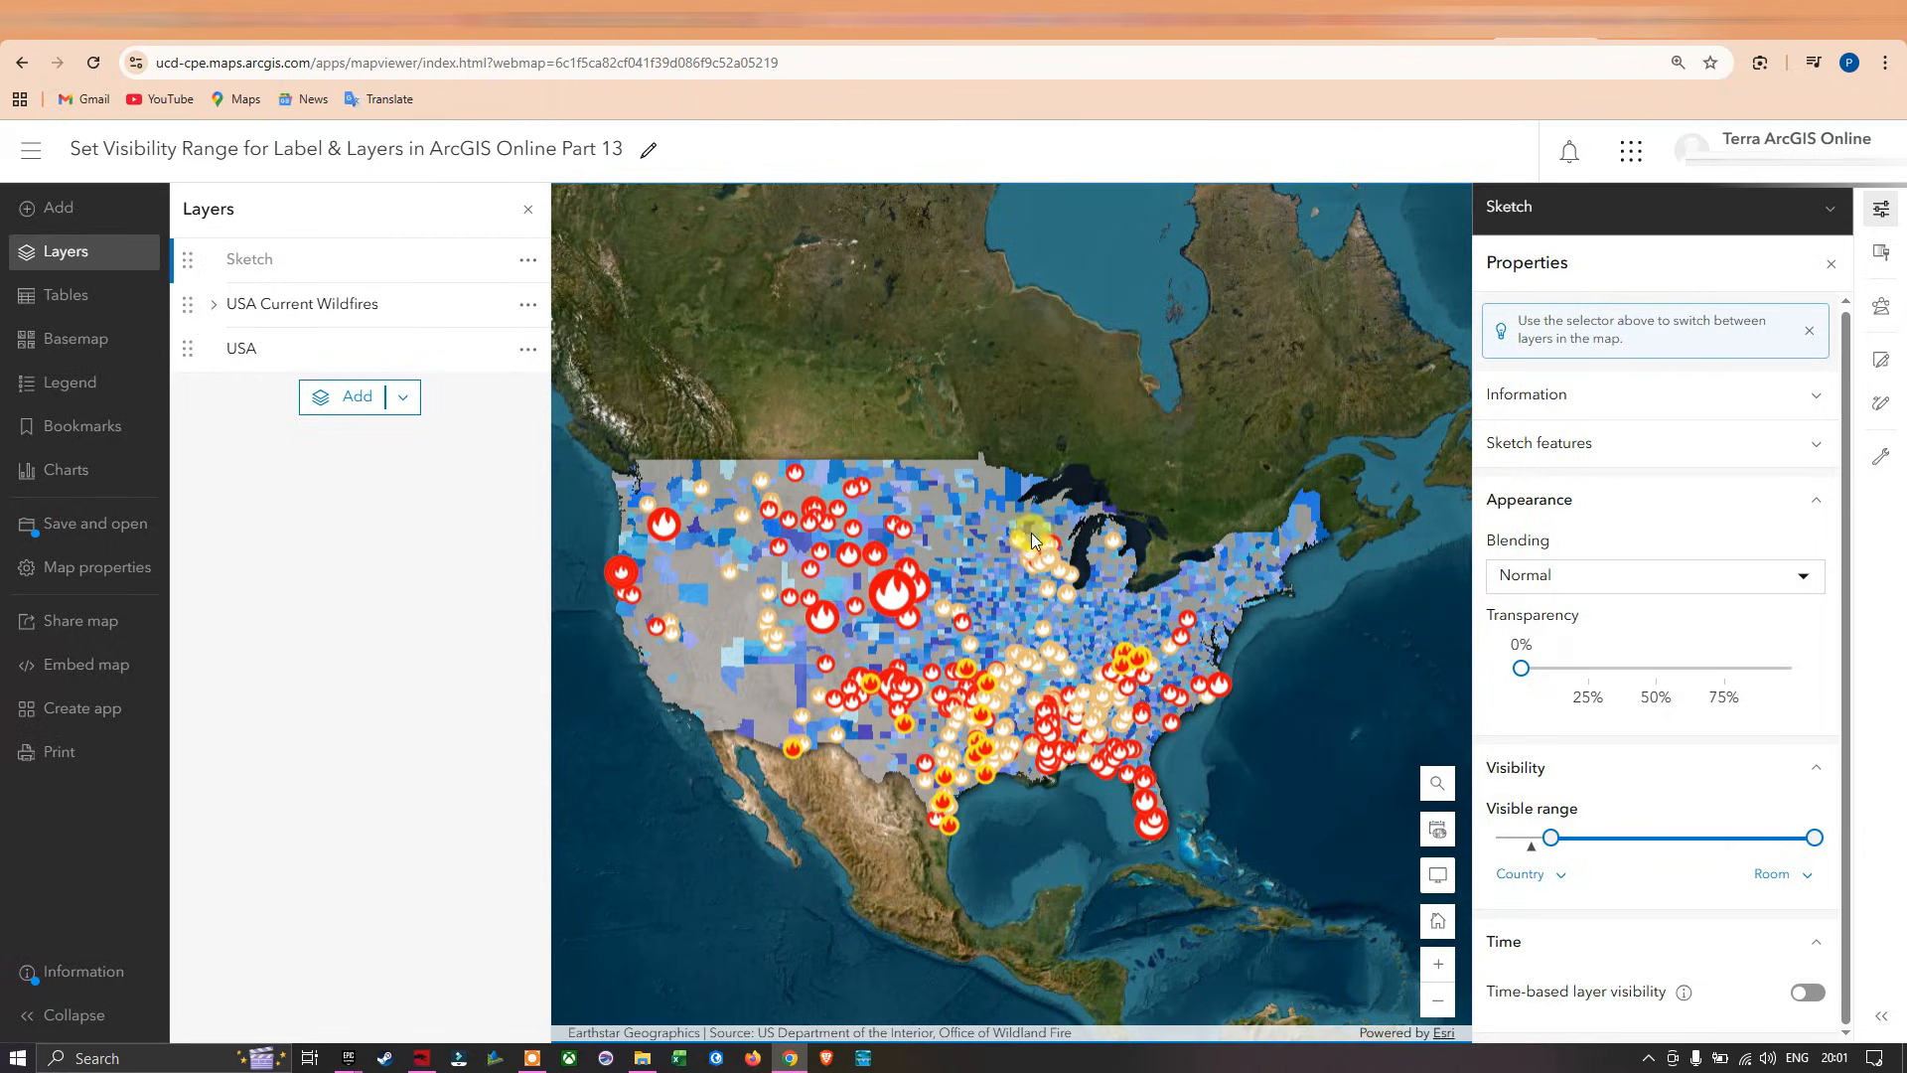
scroll(804, 467, down, 2)
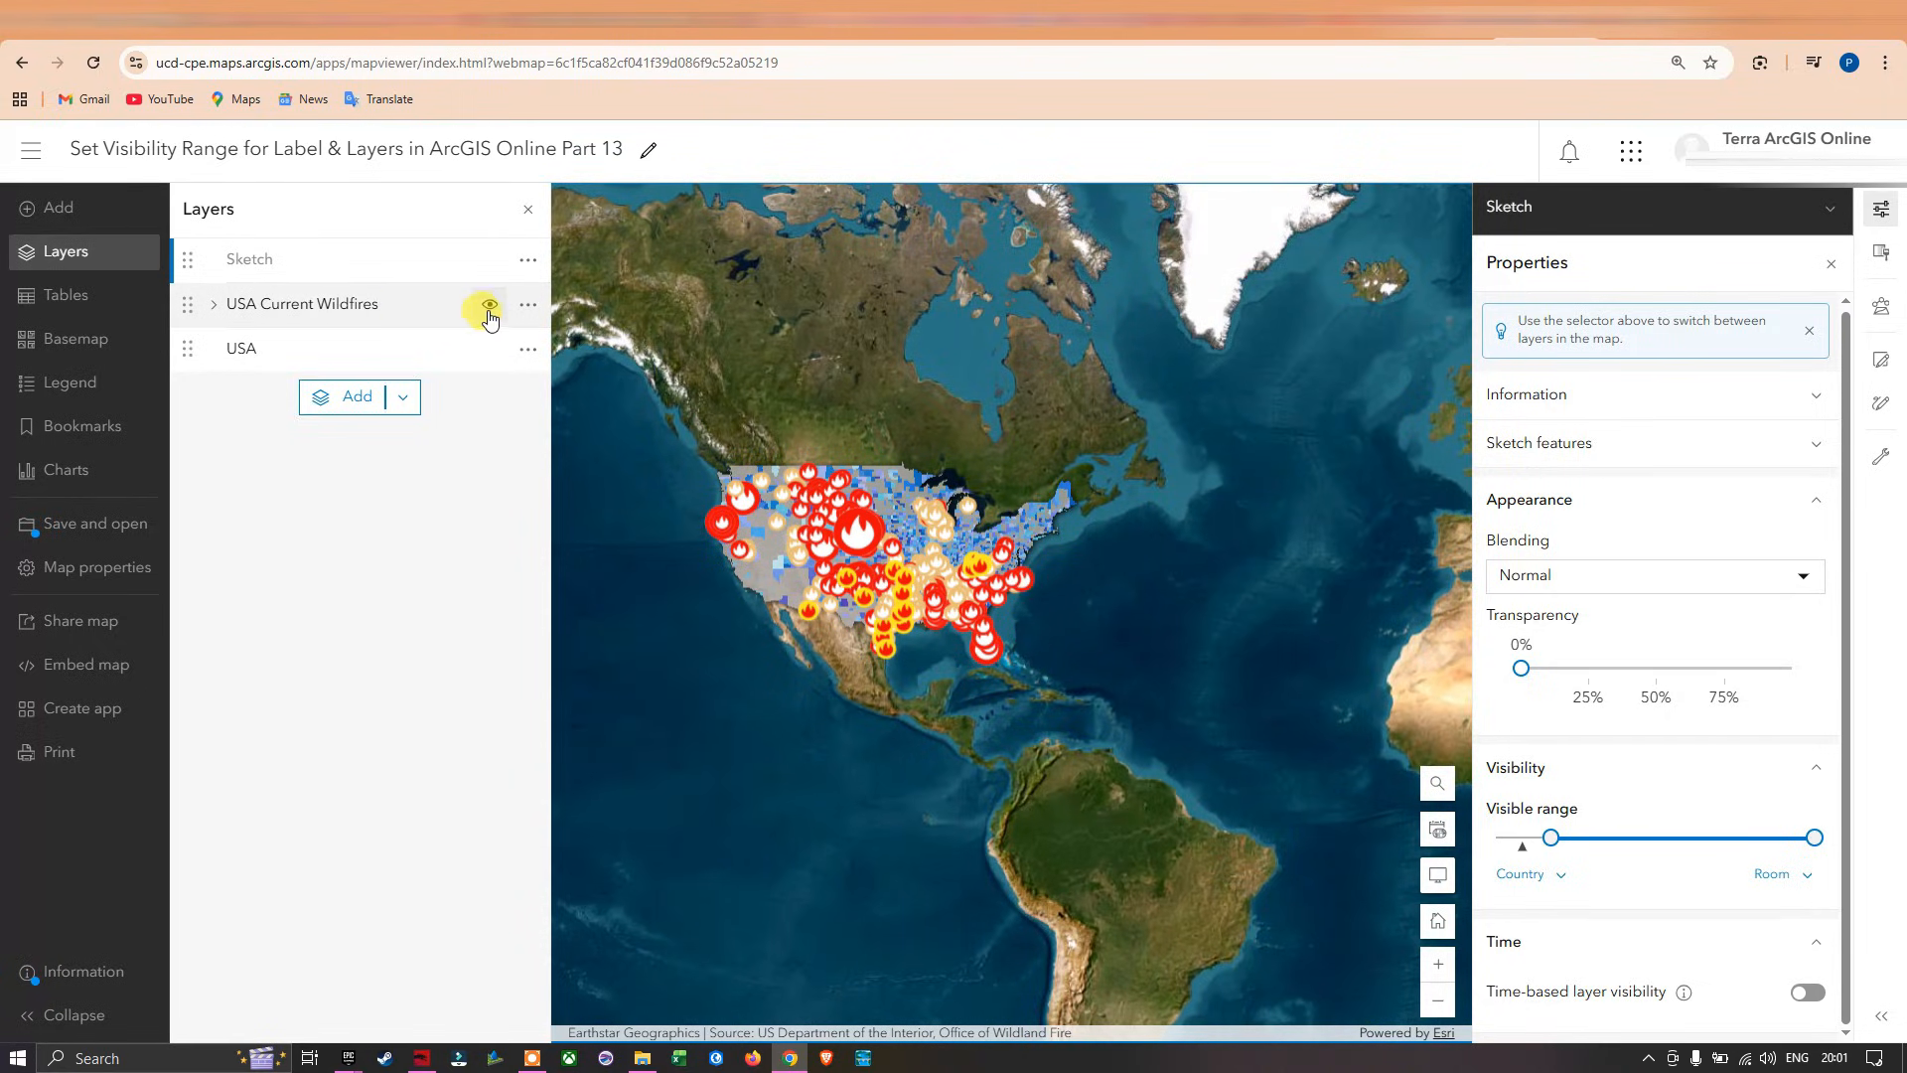
Limit the USA Current Wildfires layer's visible range to Countries through Room in its properties.
click(528, 306)
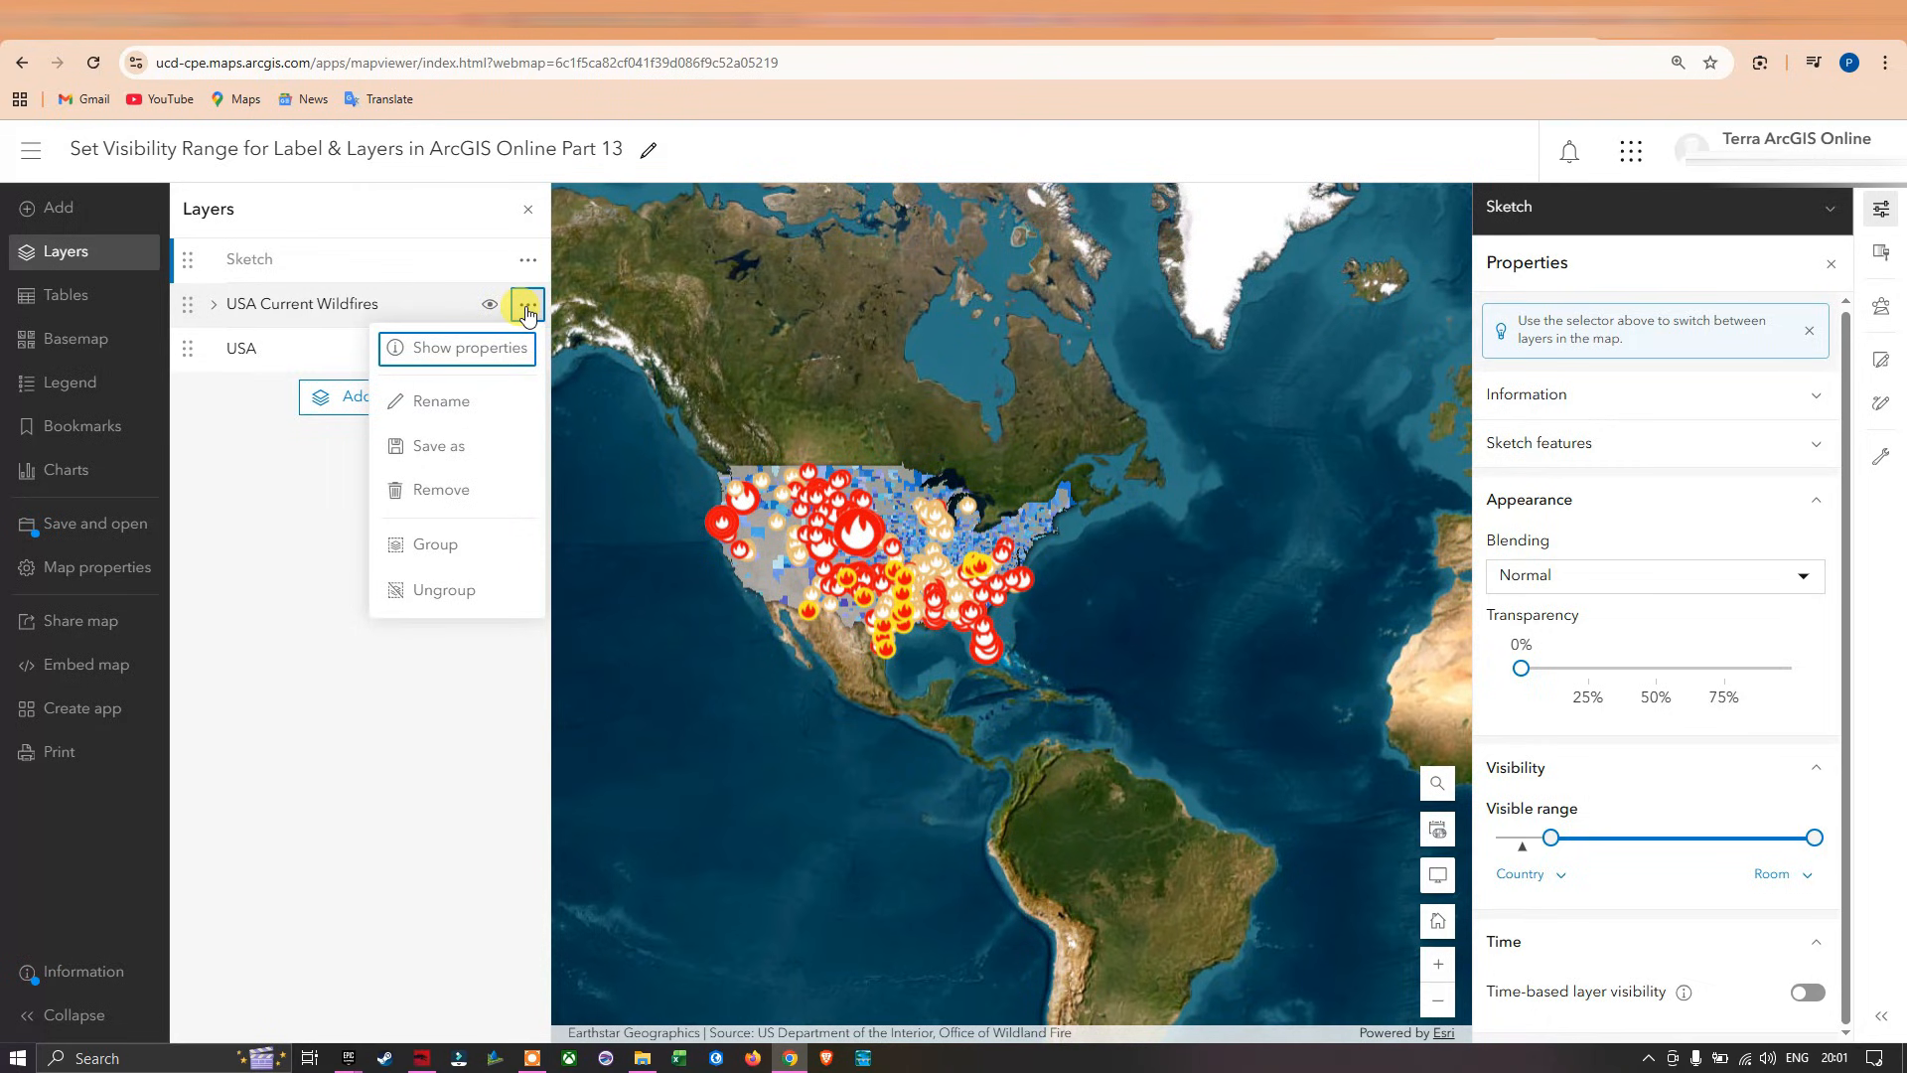
click(473, 348)
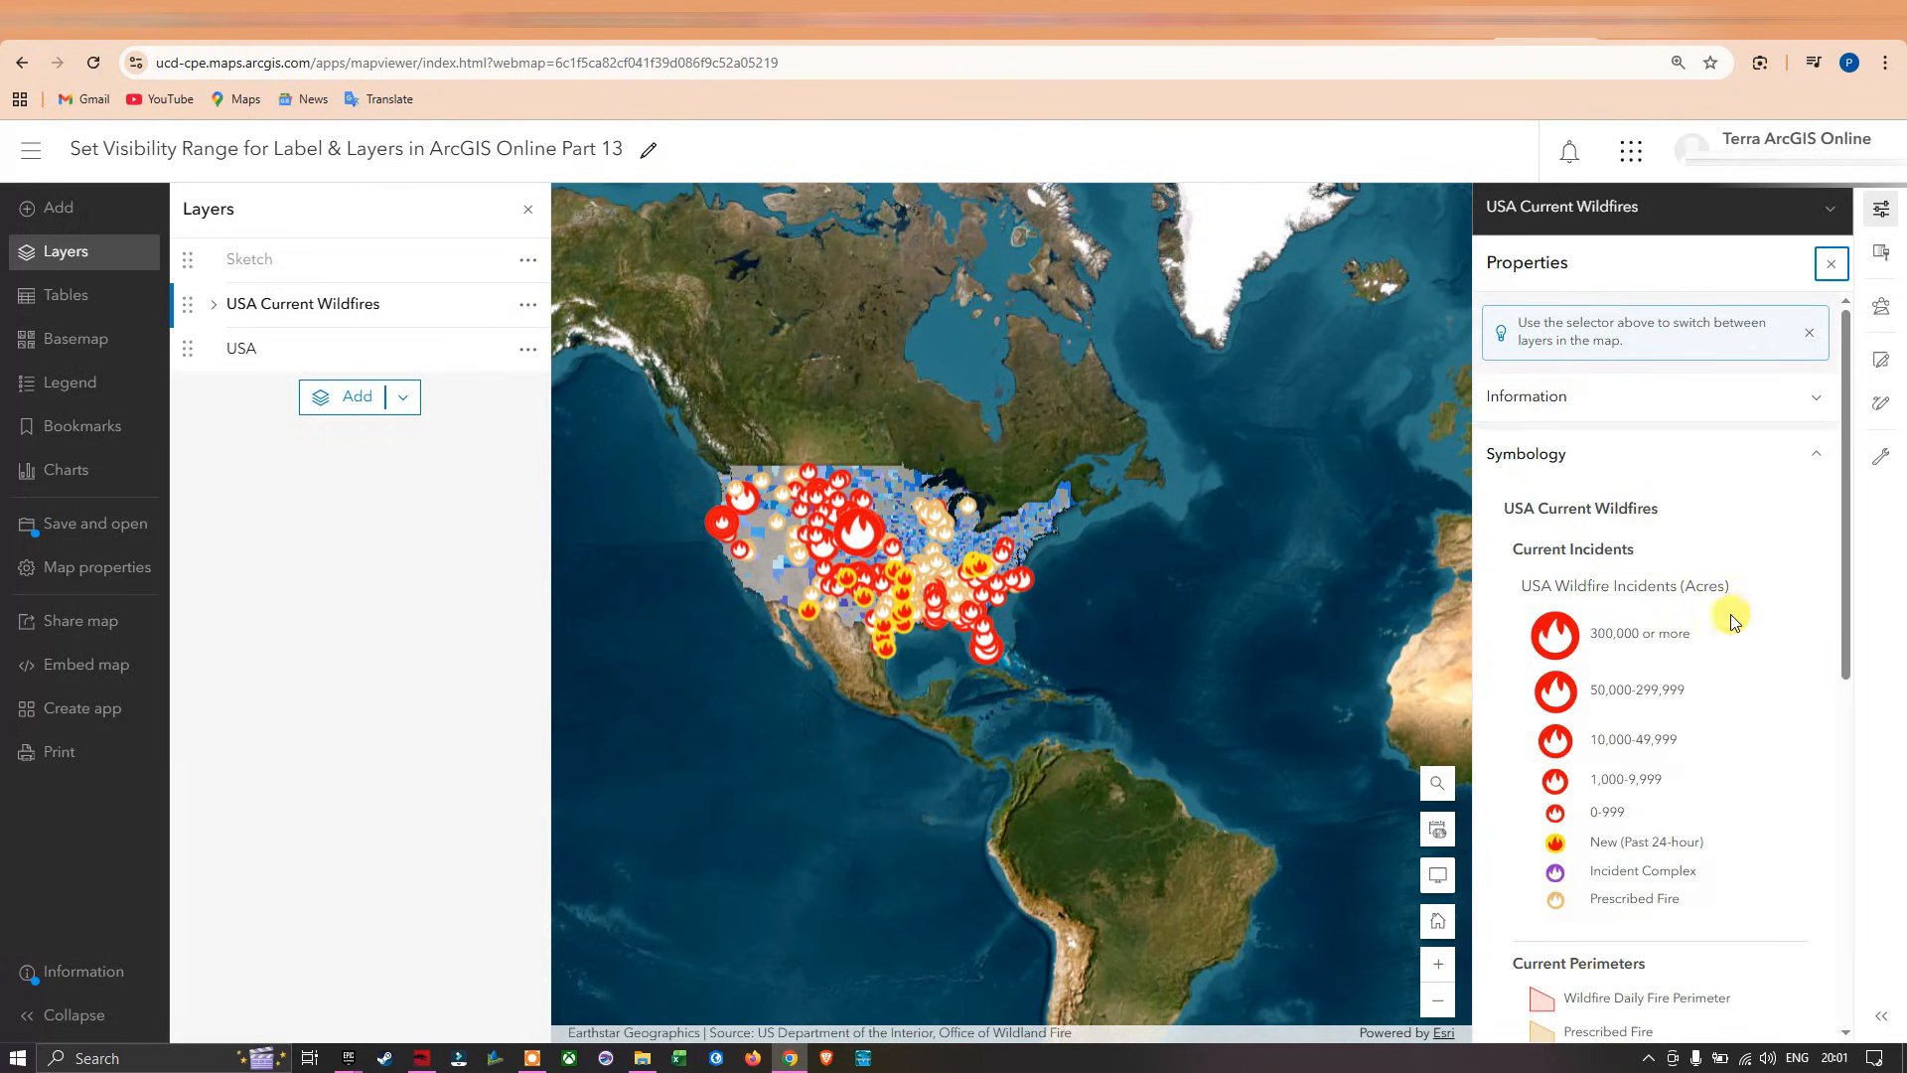
drag(1844, 512, 1822, 885)
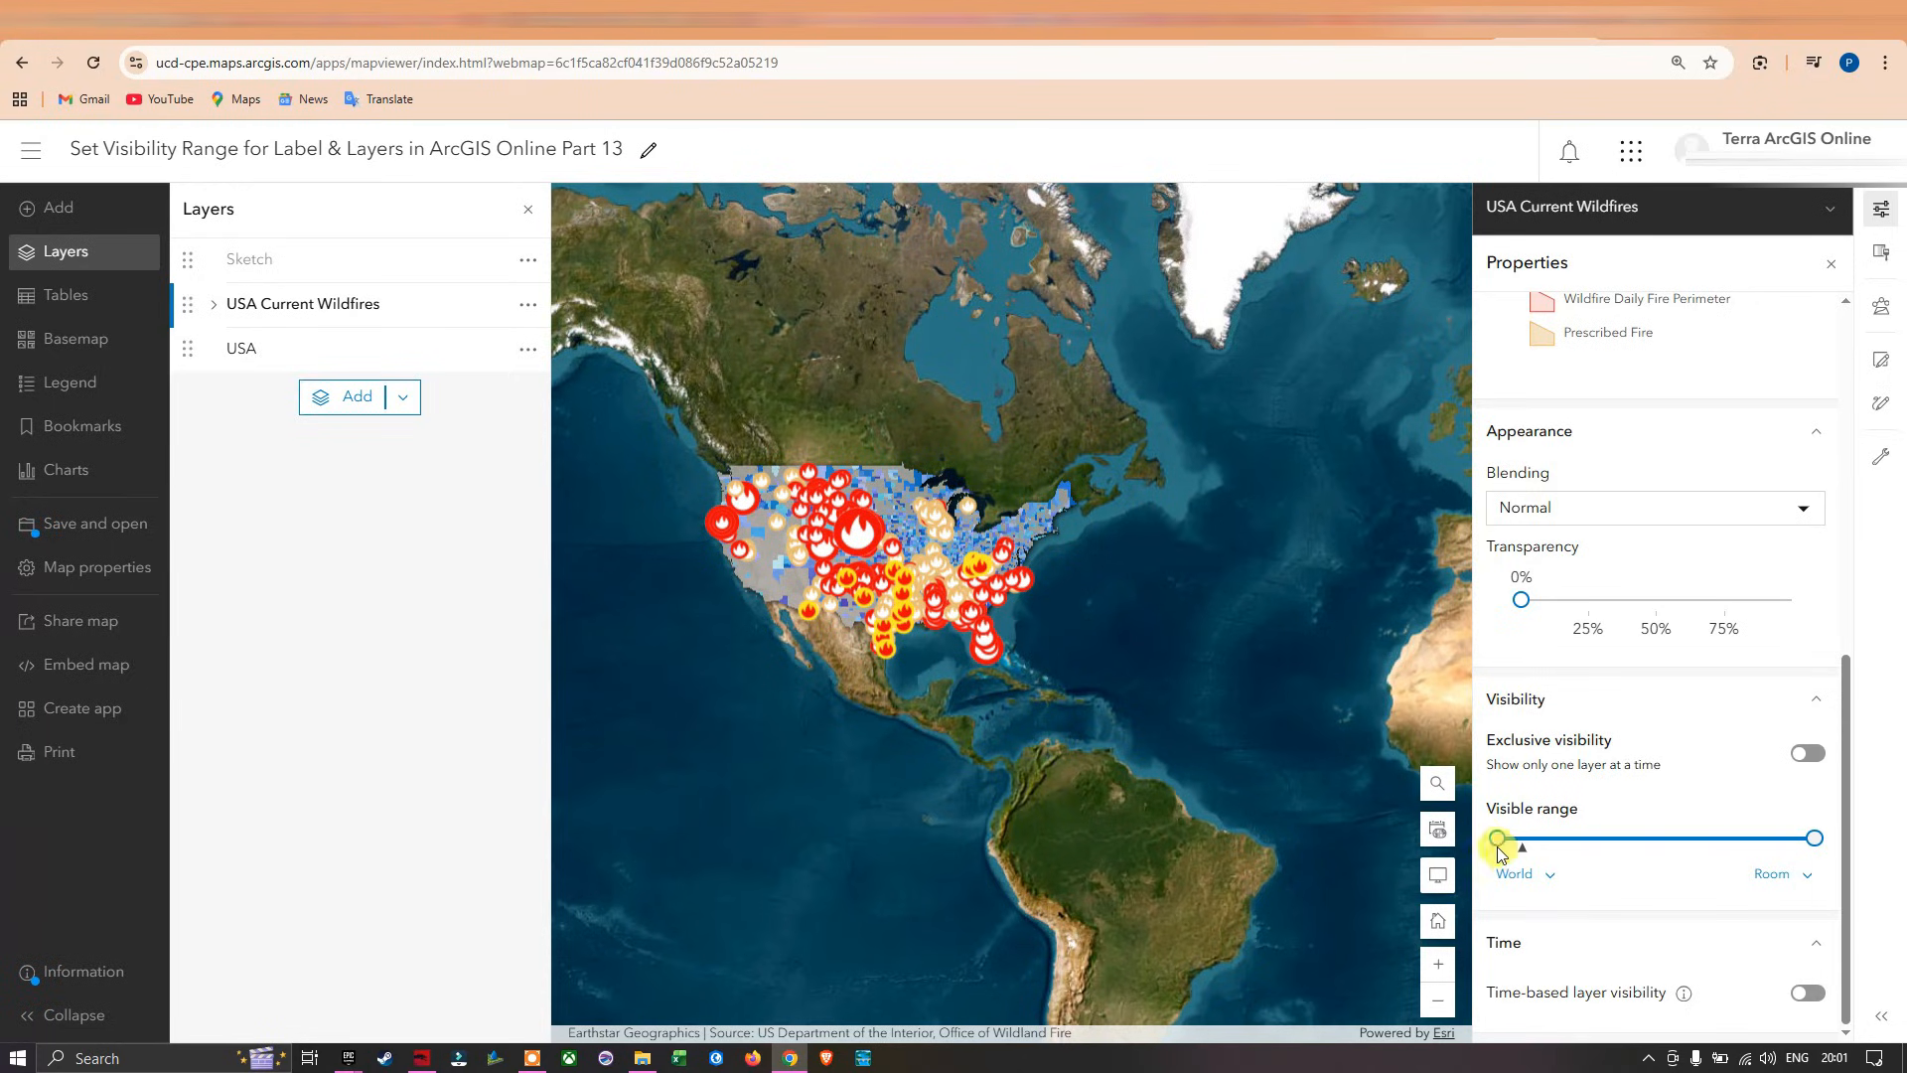
mouse_move(1500, 838)
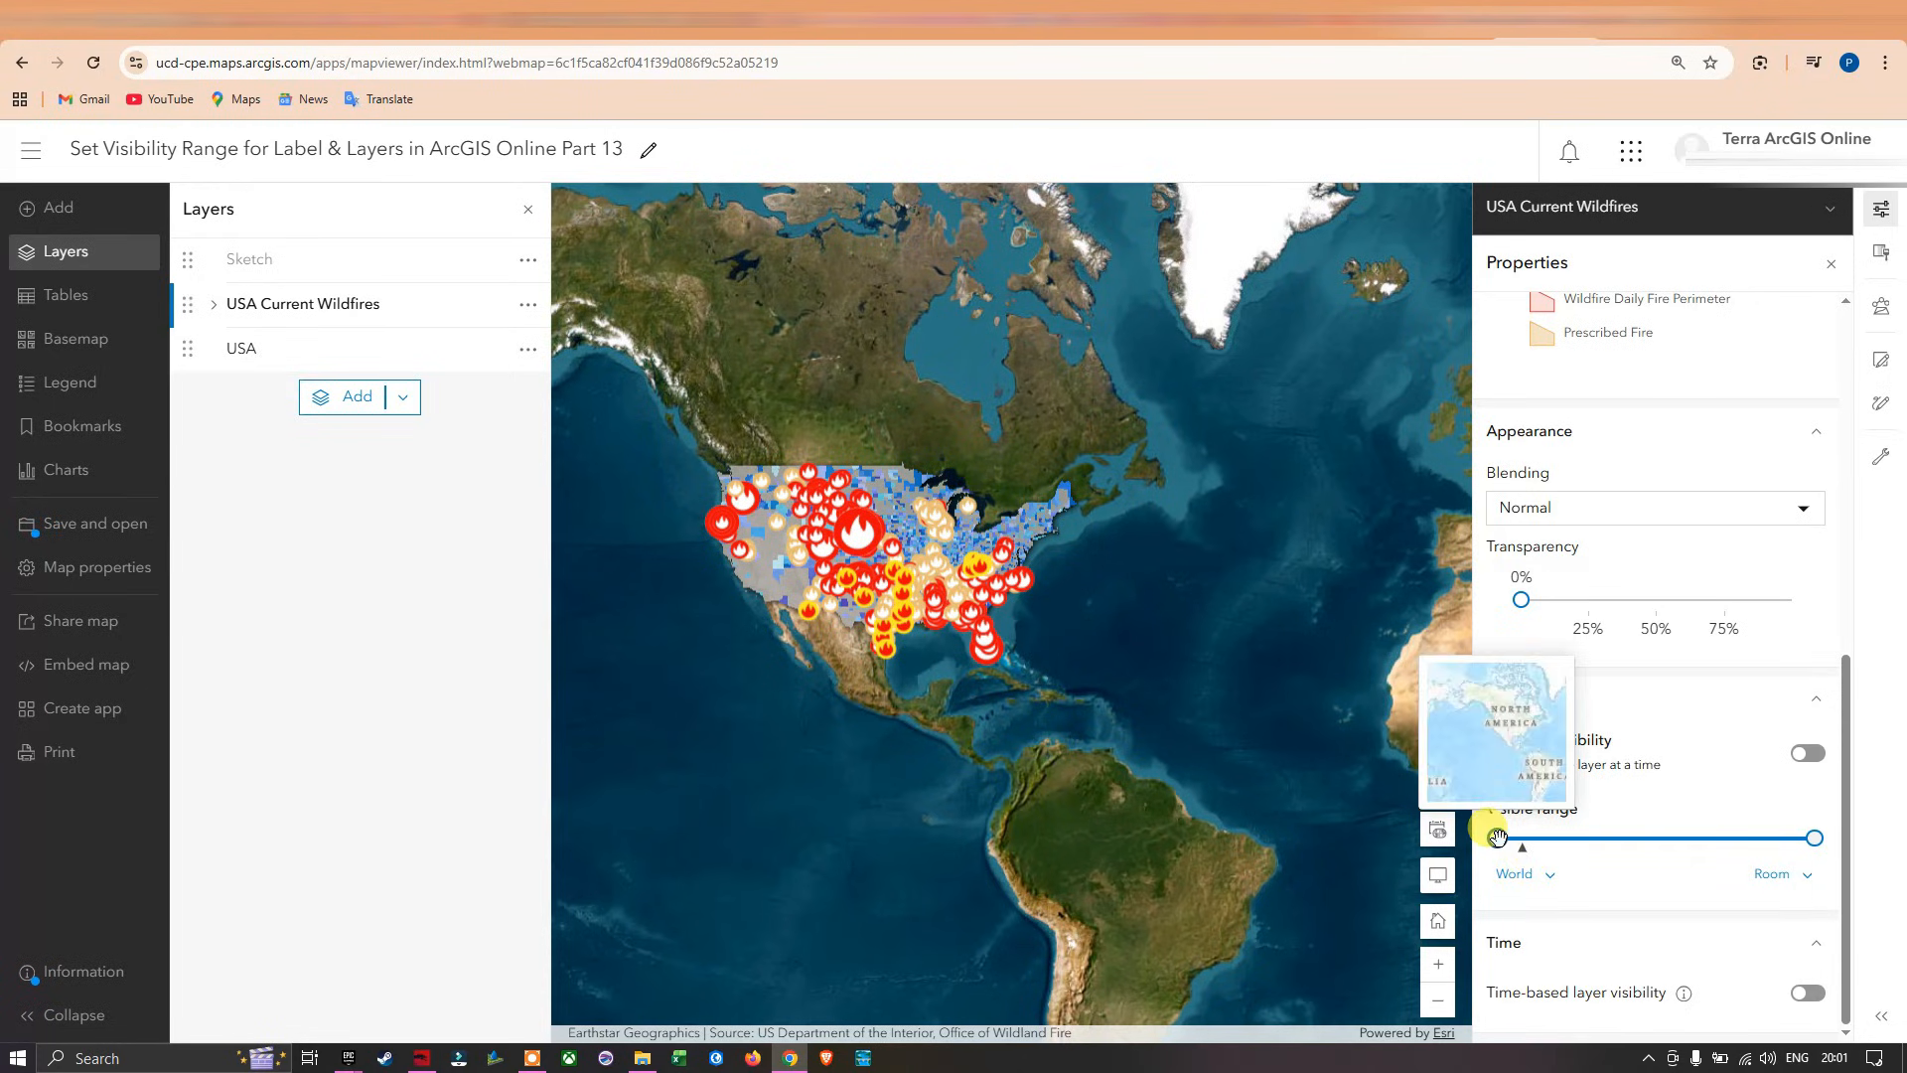
drag(1500, 838, 1529, 841)
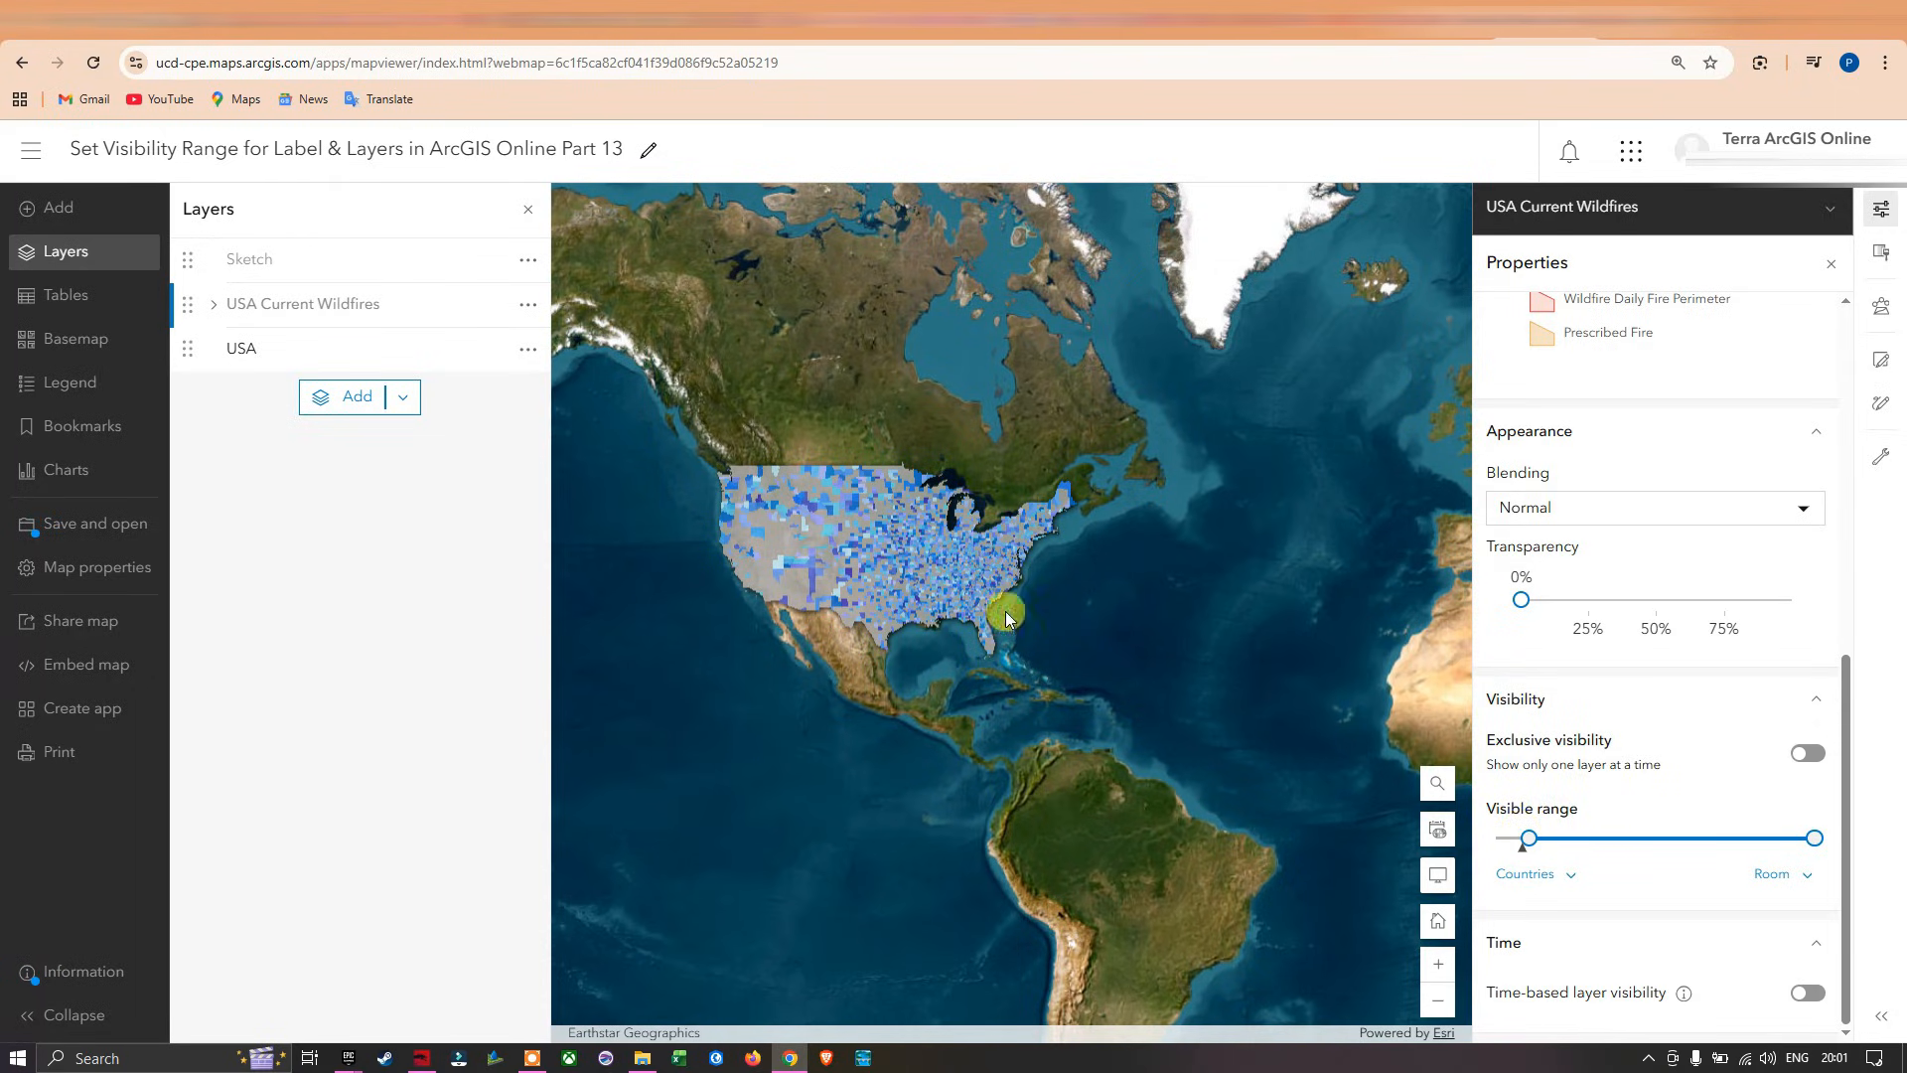
Check at which map scales the USA Current Wildfires symbols appear and disappear.
drag(837, 520, 938, 586)
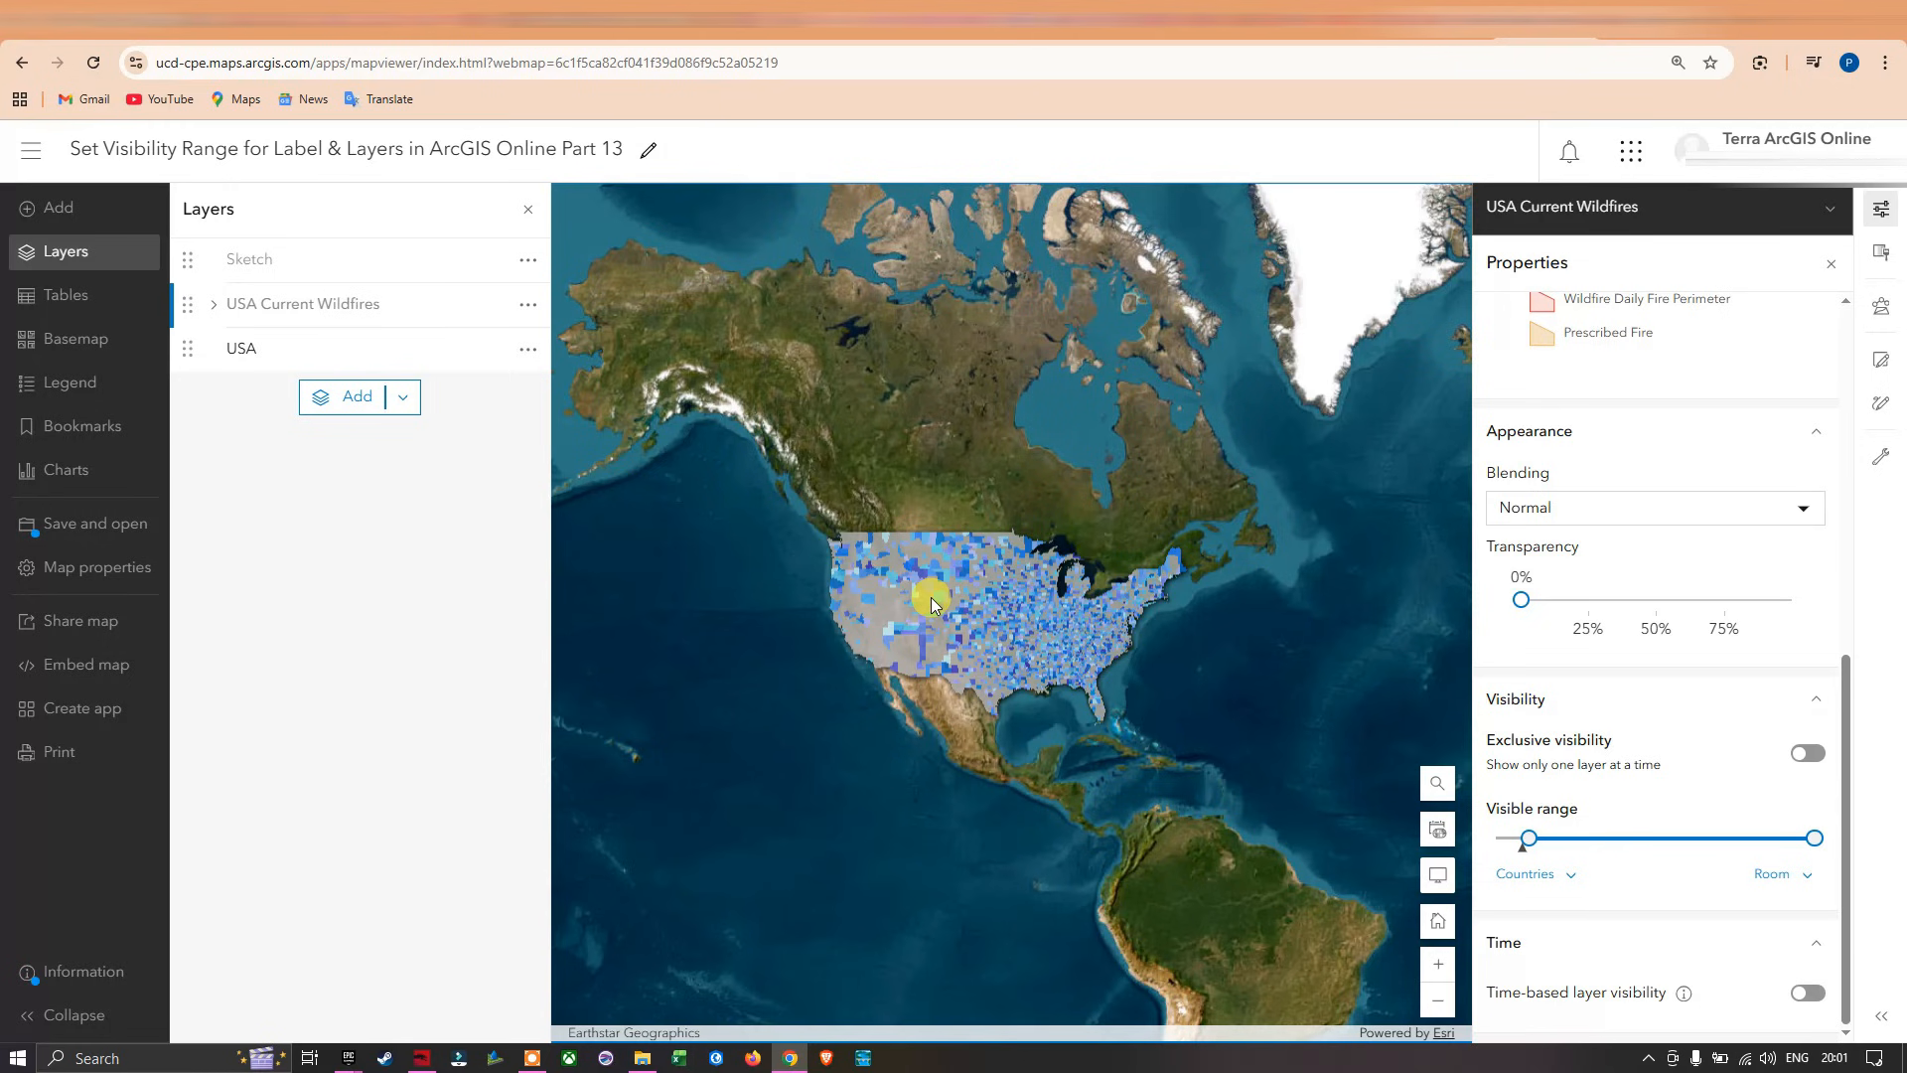
scroll(932, 598, up, 1)
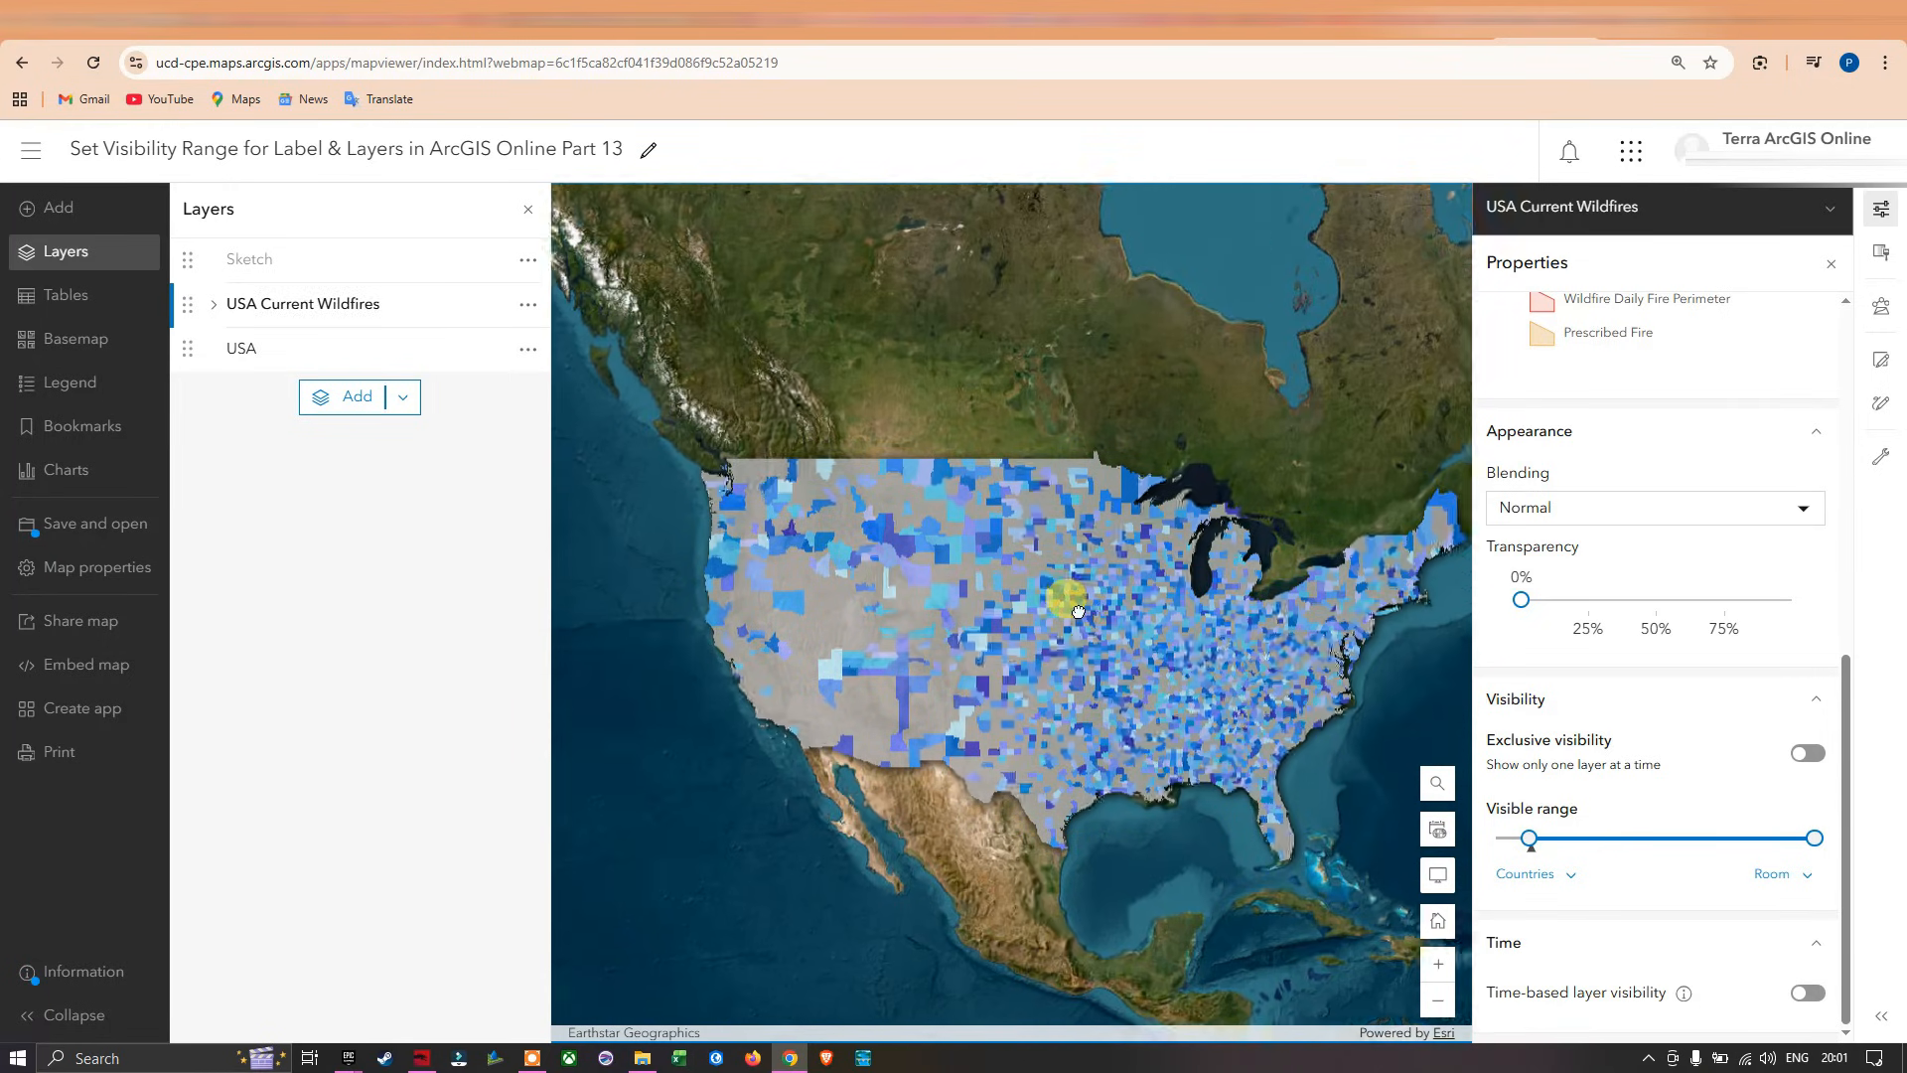
scroll(1079, 611, up, 1)
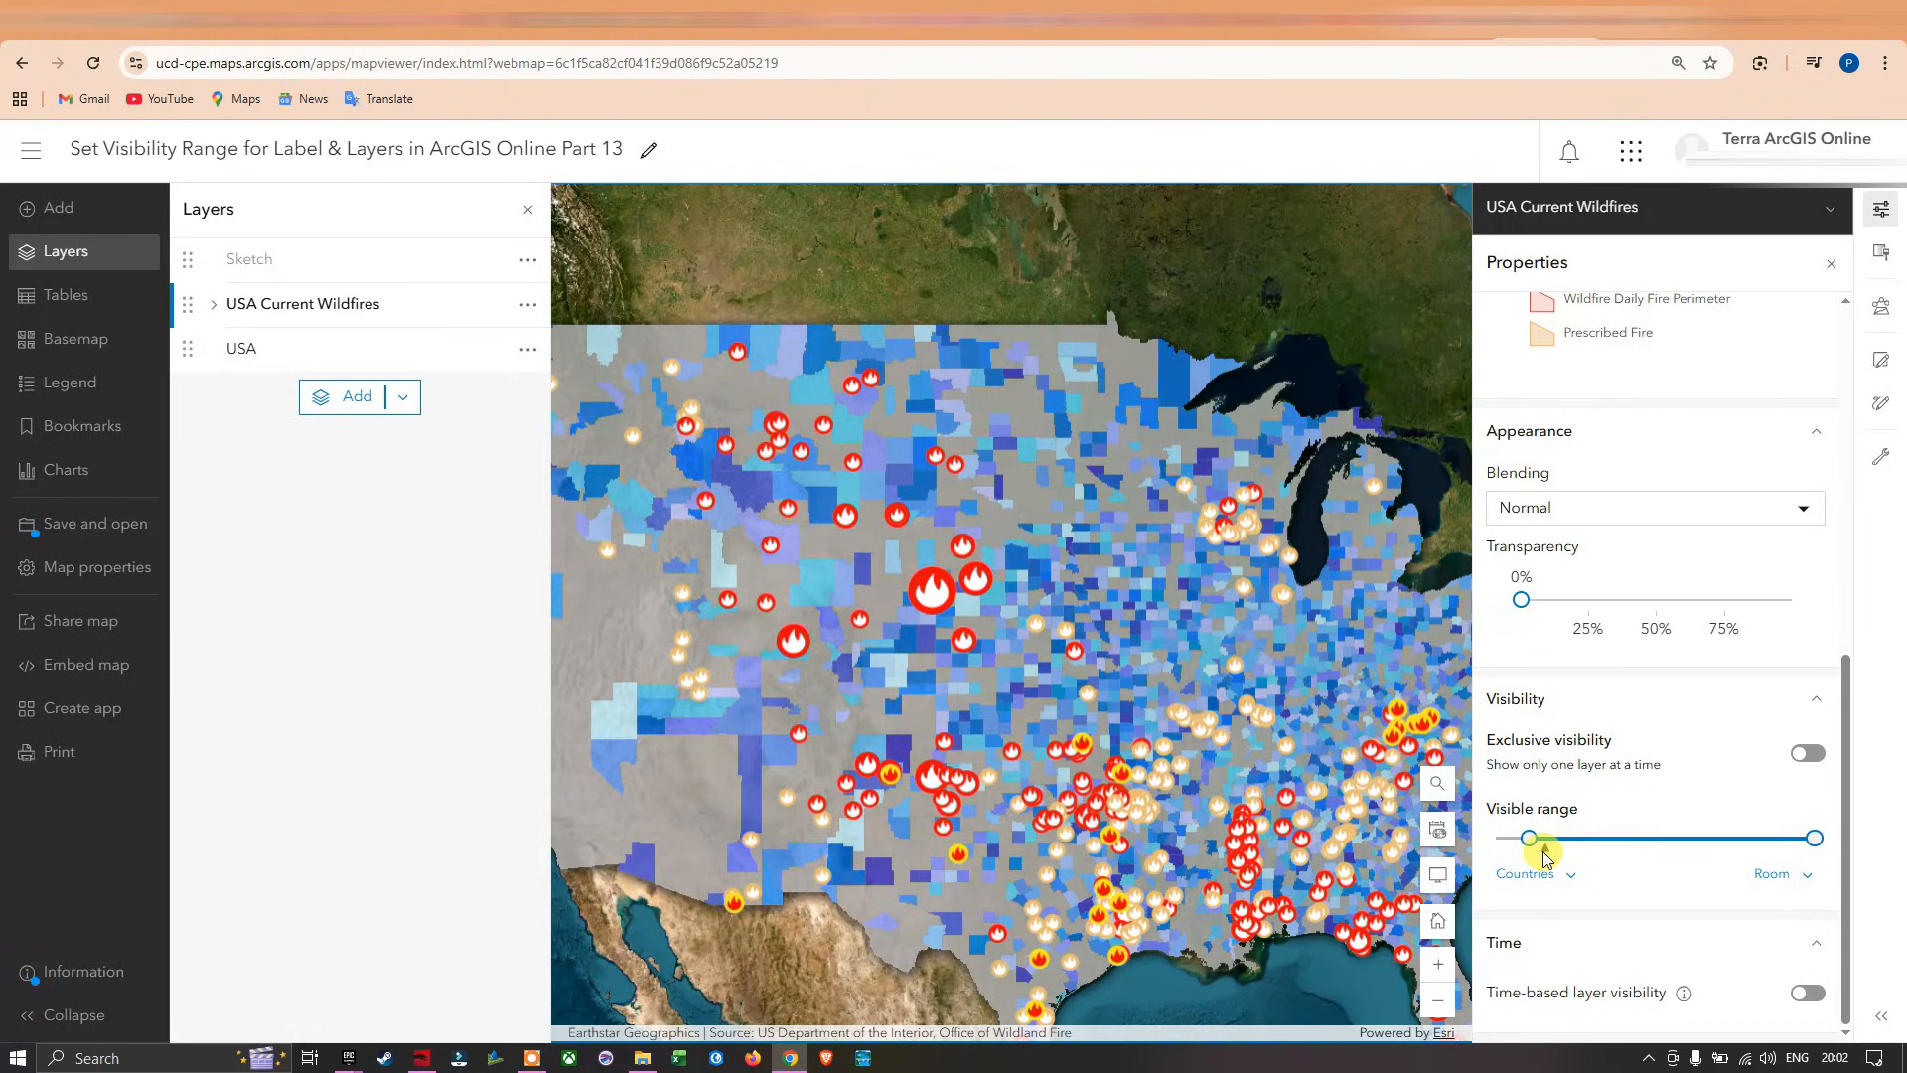
scroll(1133, 666, down, 1)
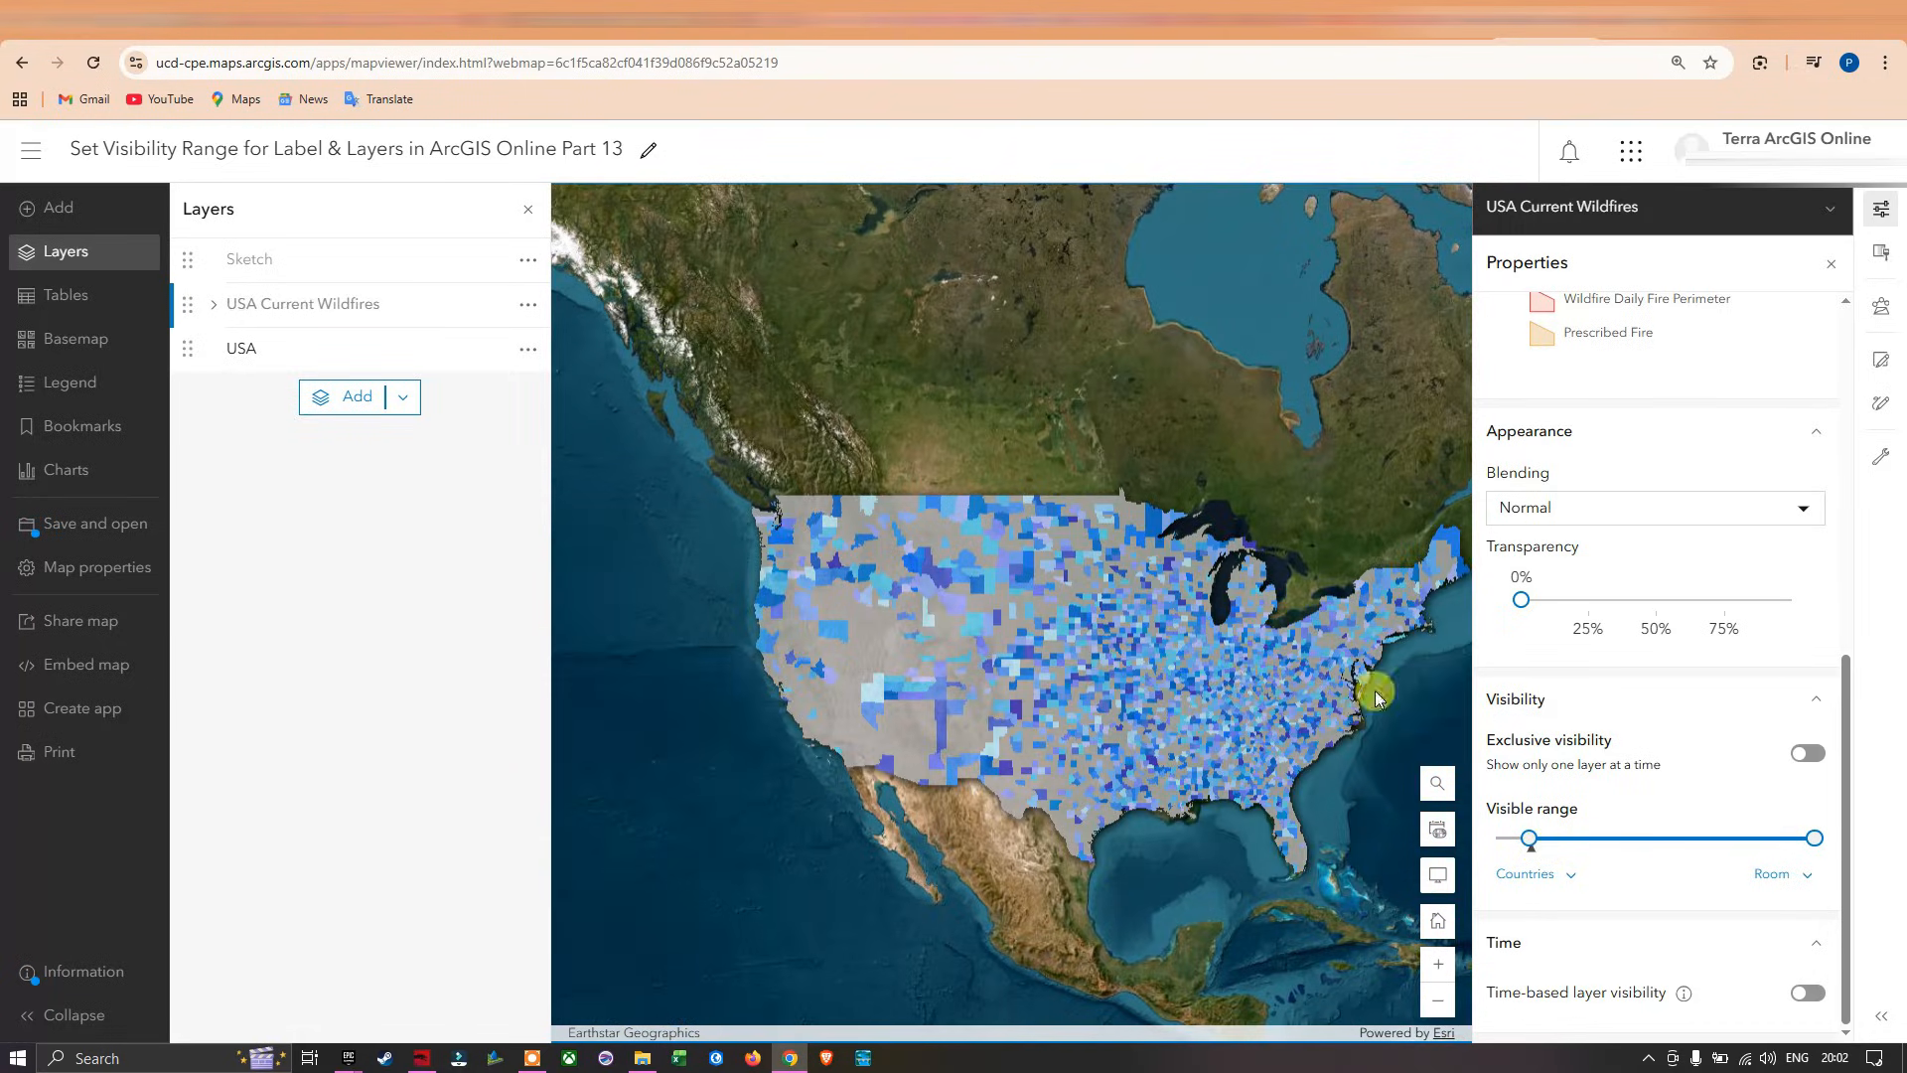
drag(1230, 663, 1119, 609)
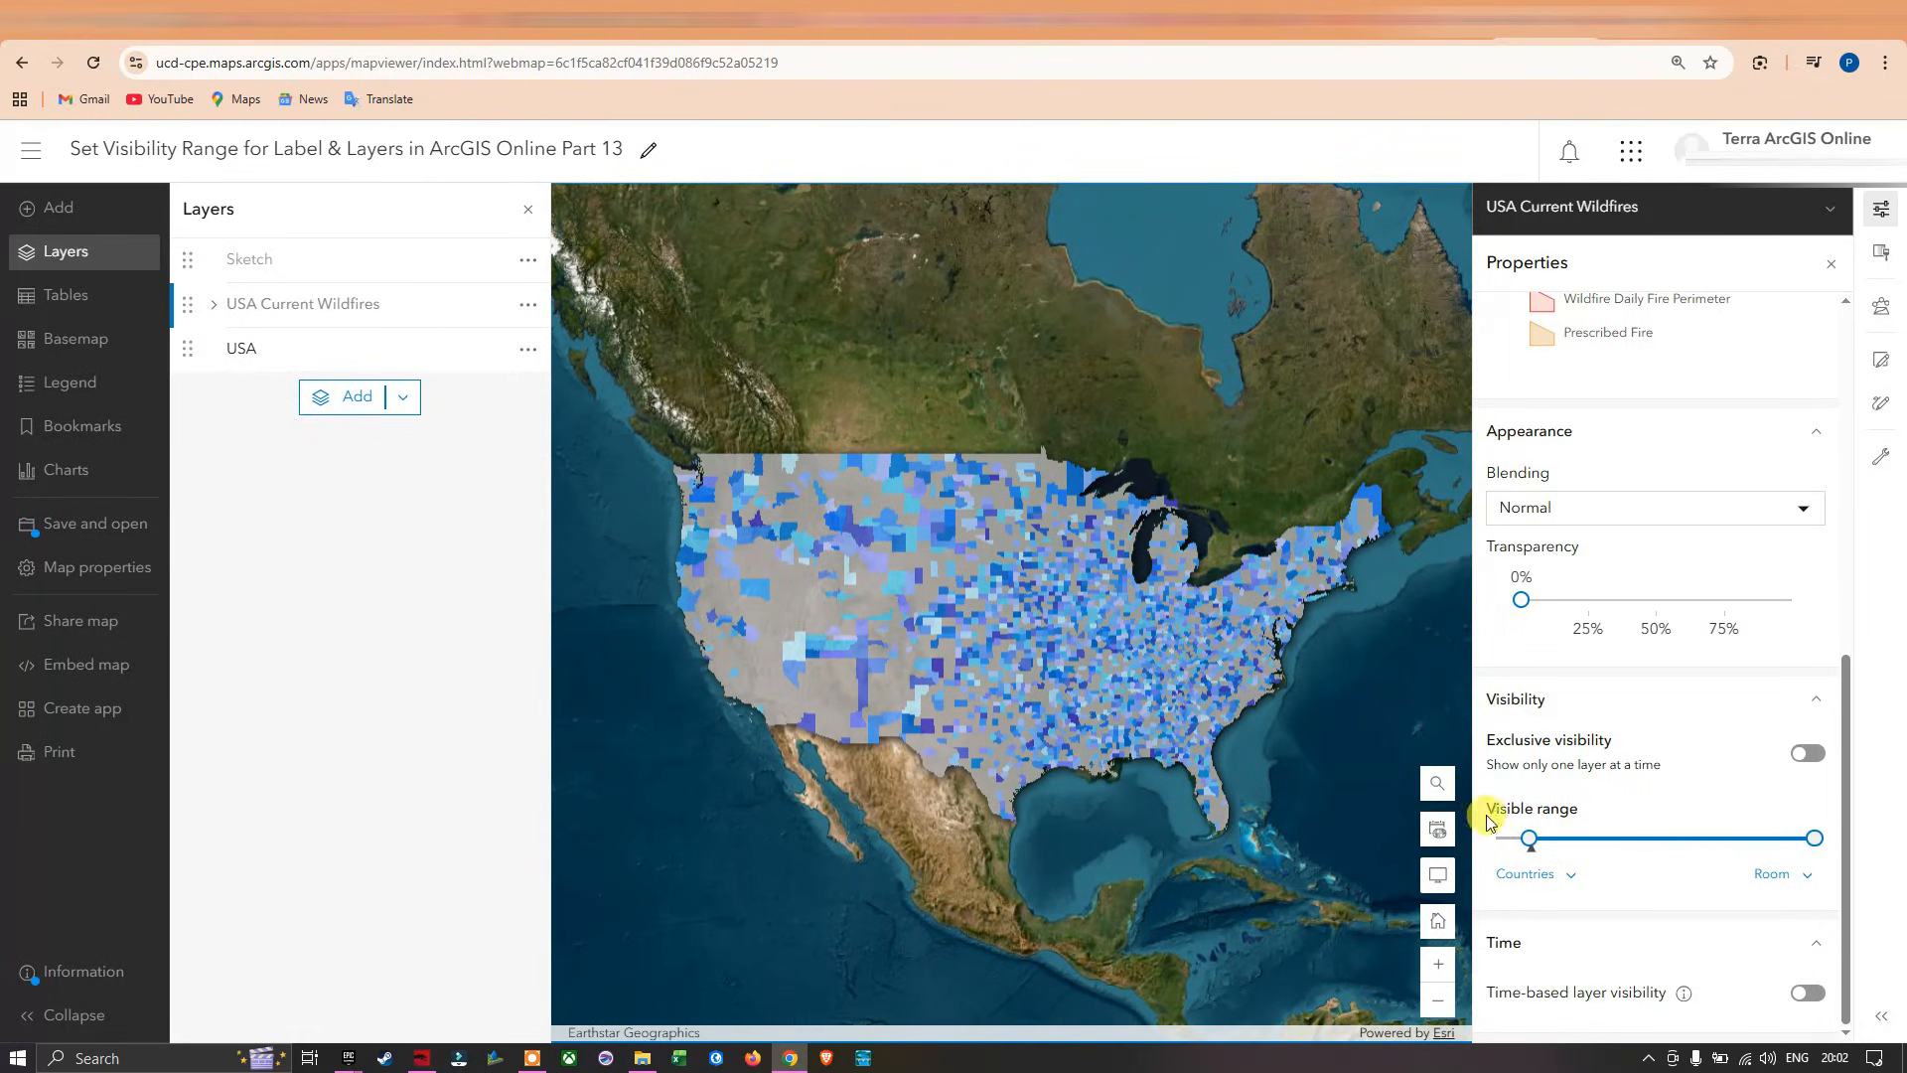
Fine-tune the Countries end of the USA Current Wildfires layer's visible range and check its symbols at closer and wider map scales.
mouse_move(1531, 840)
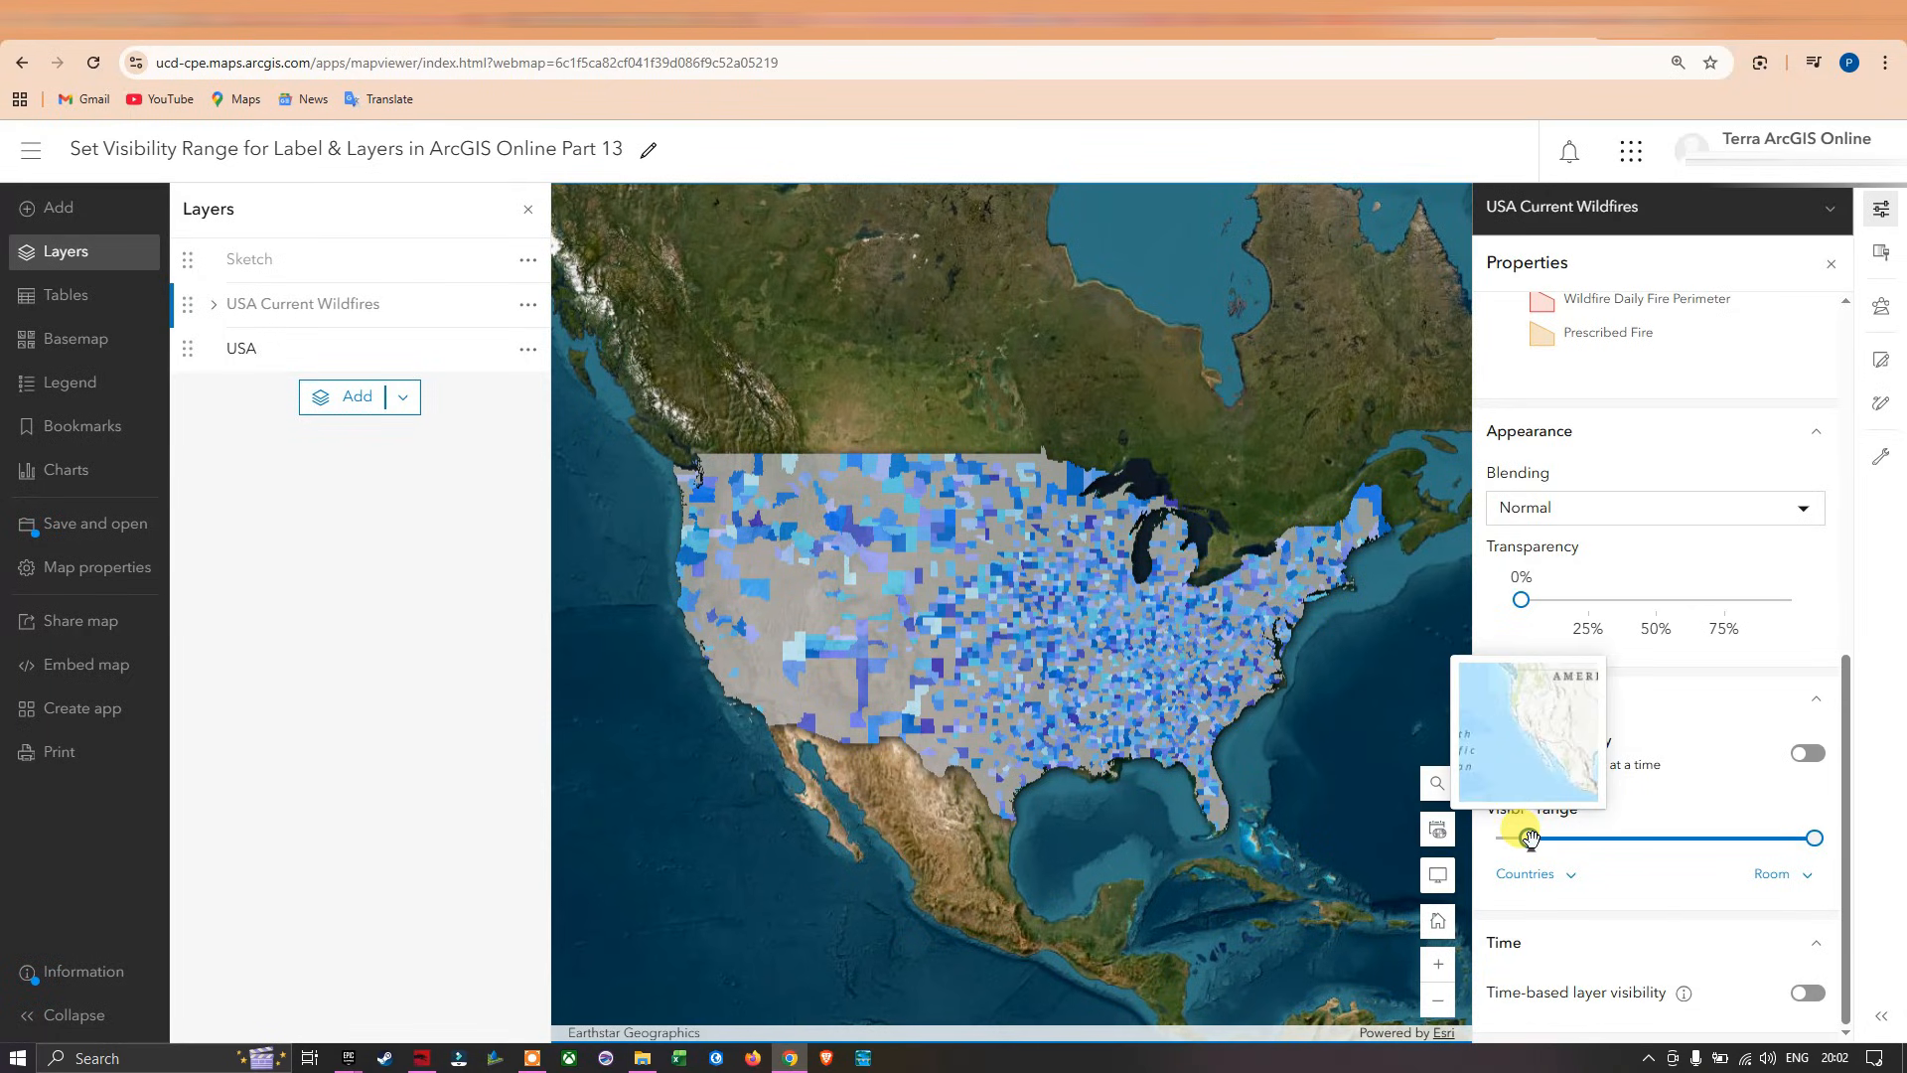
drag(1531, 840, 1529, 840)
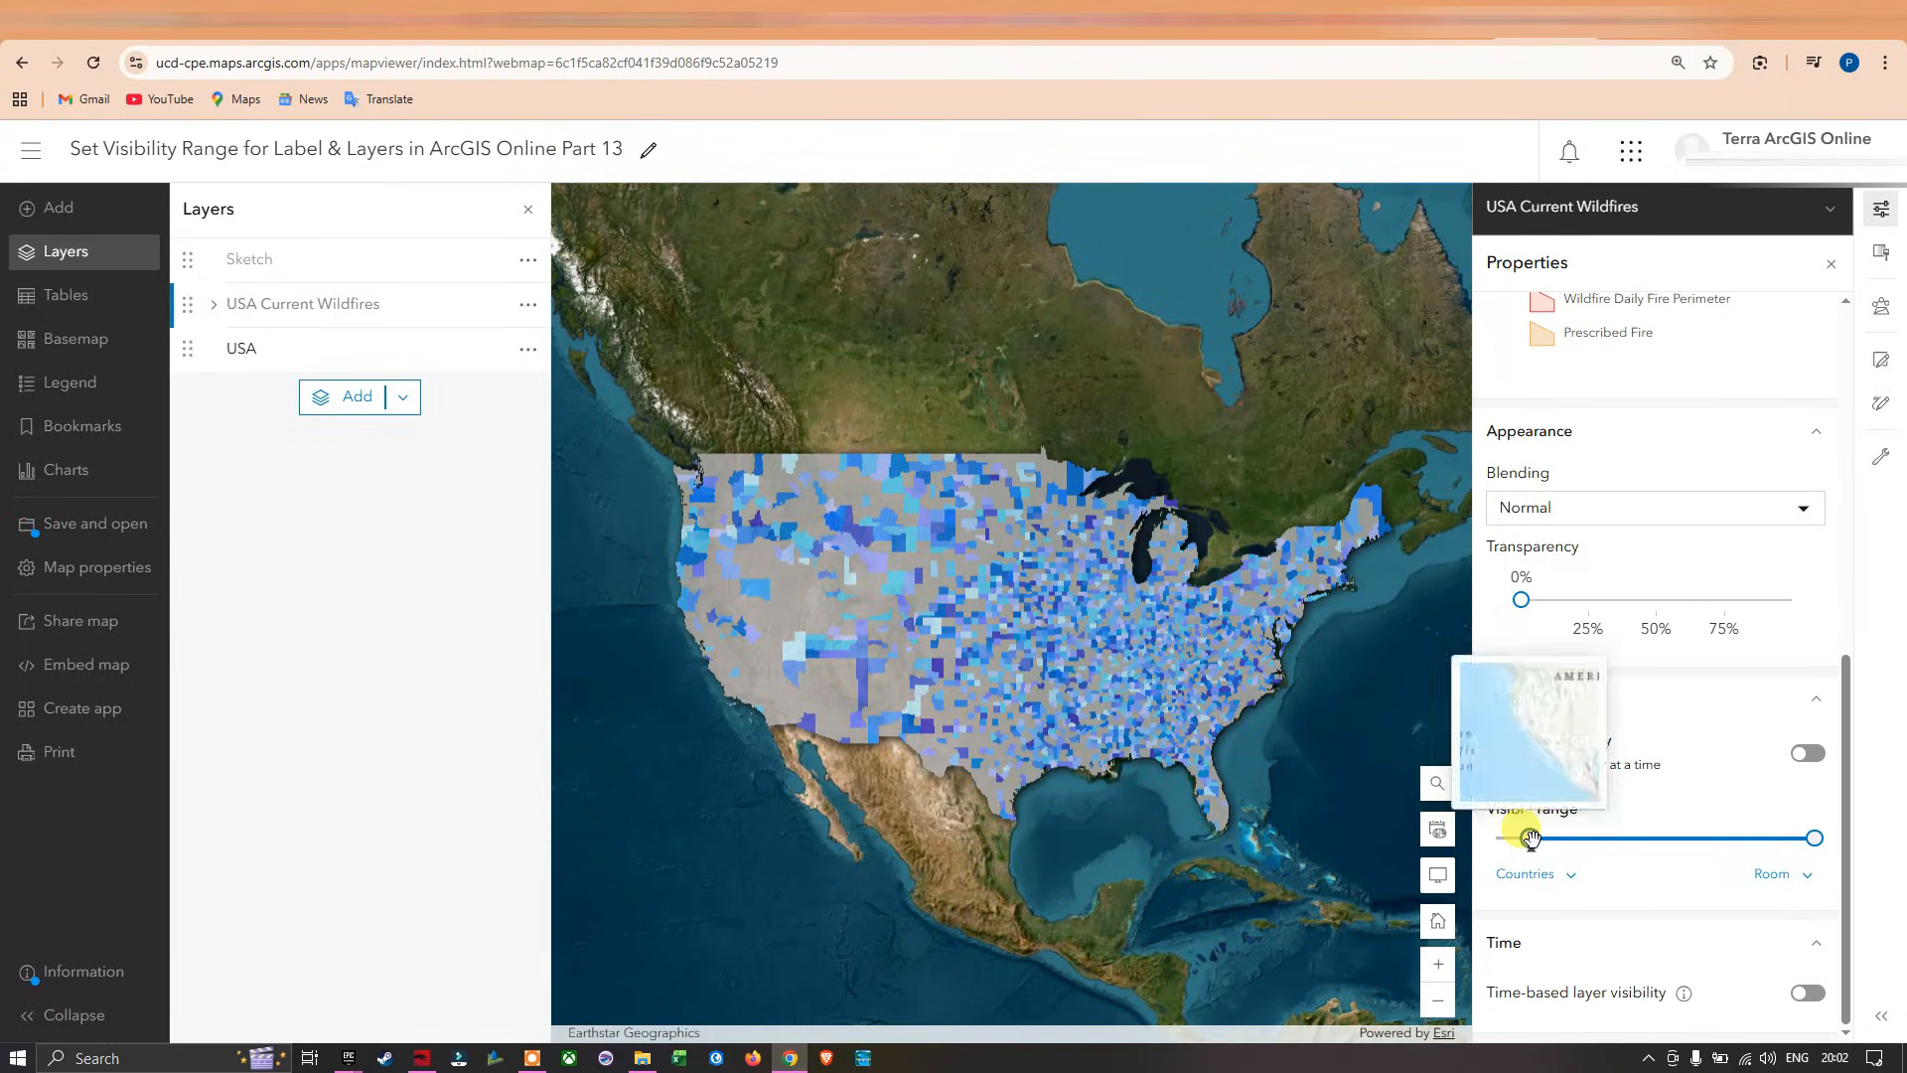
scroll(1073, 659, up, 2)
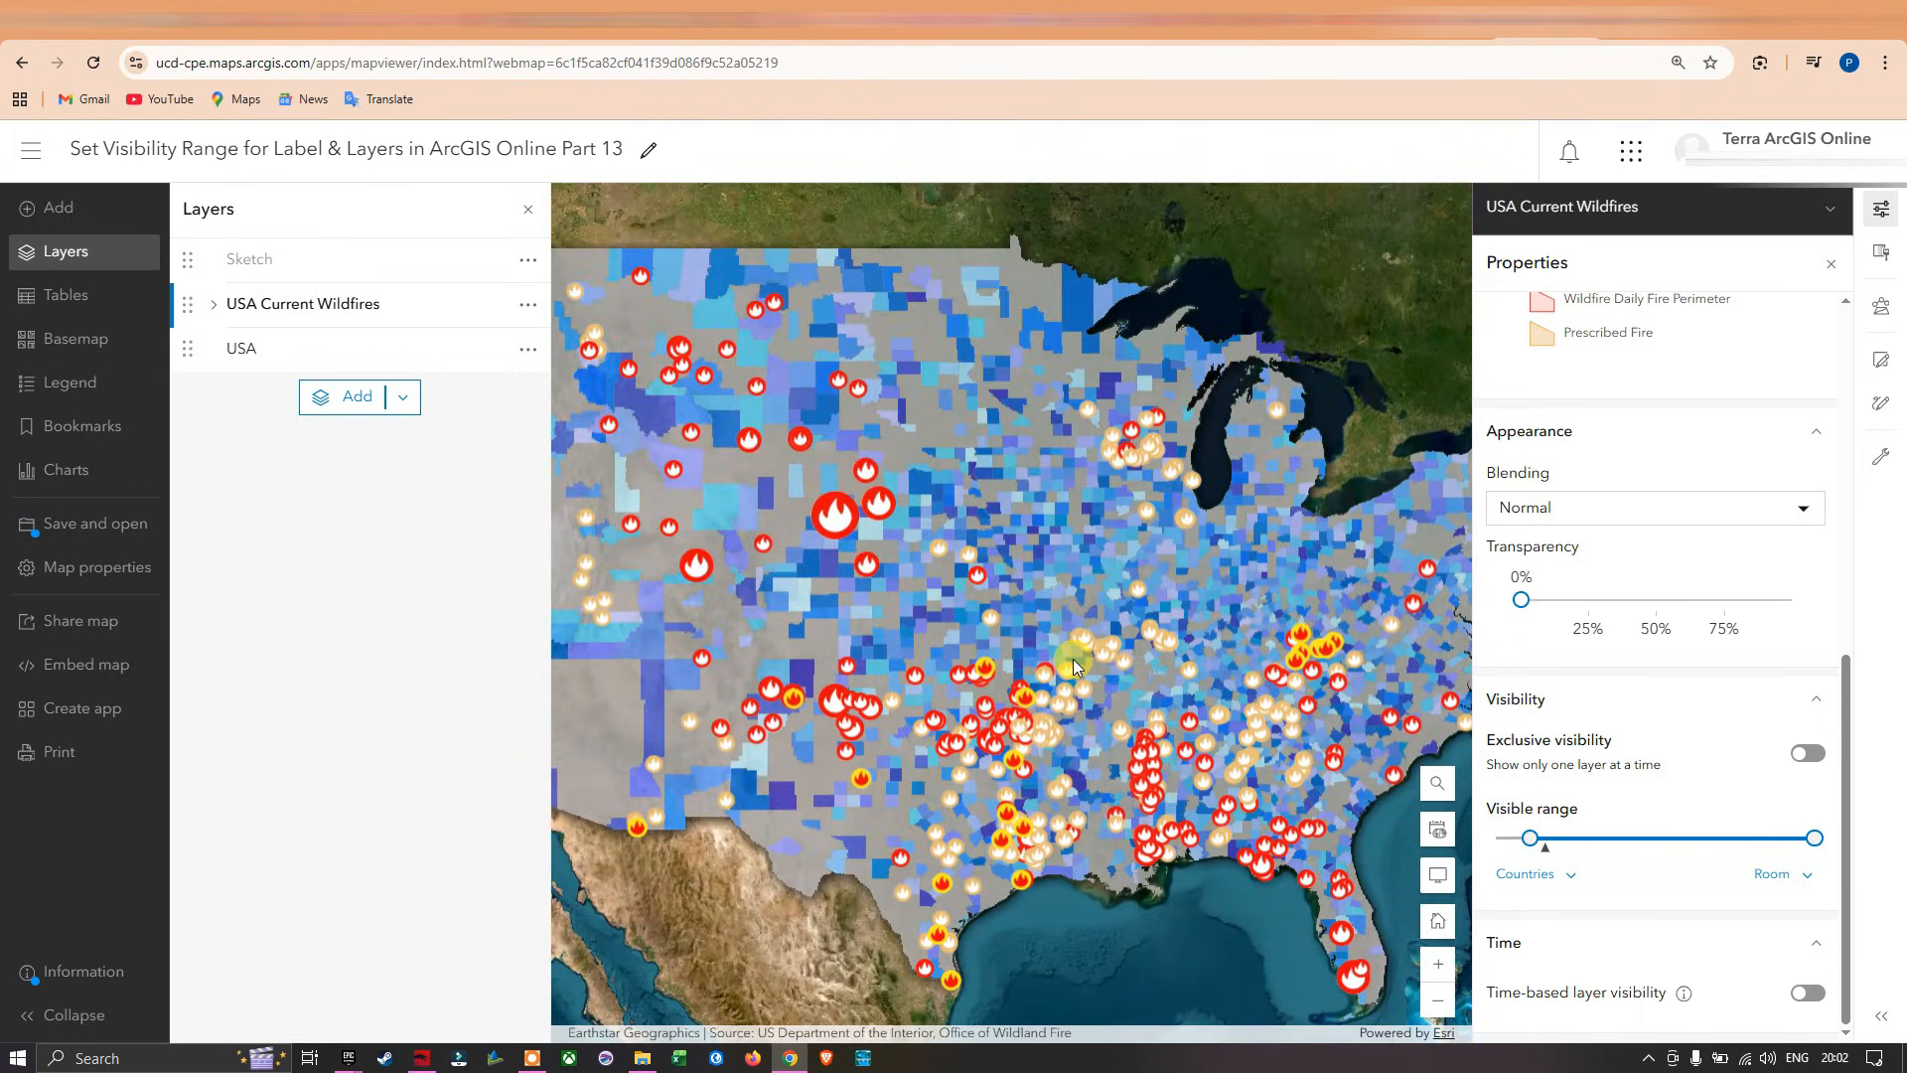
scroll(1073, 658, down, 2)
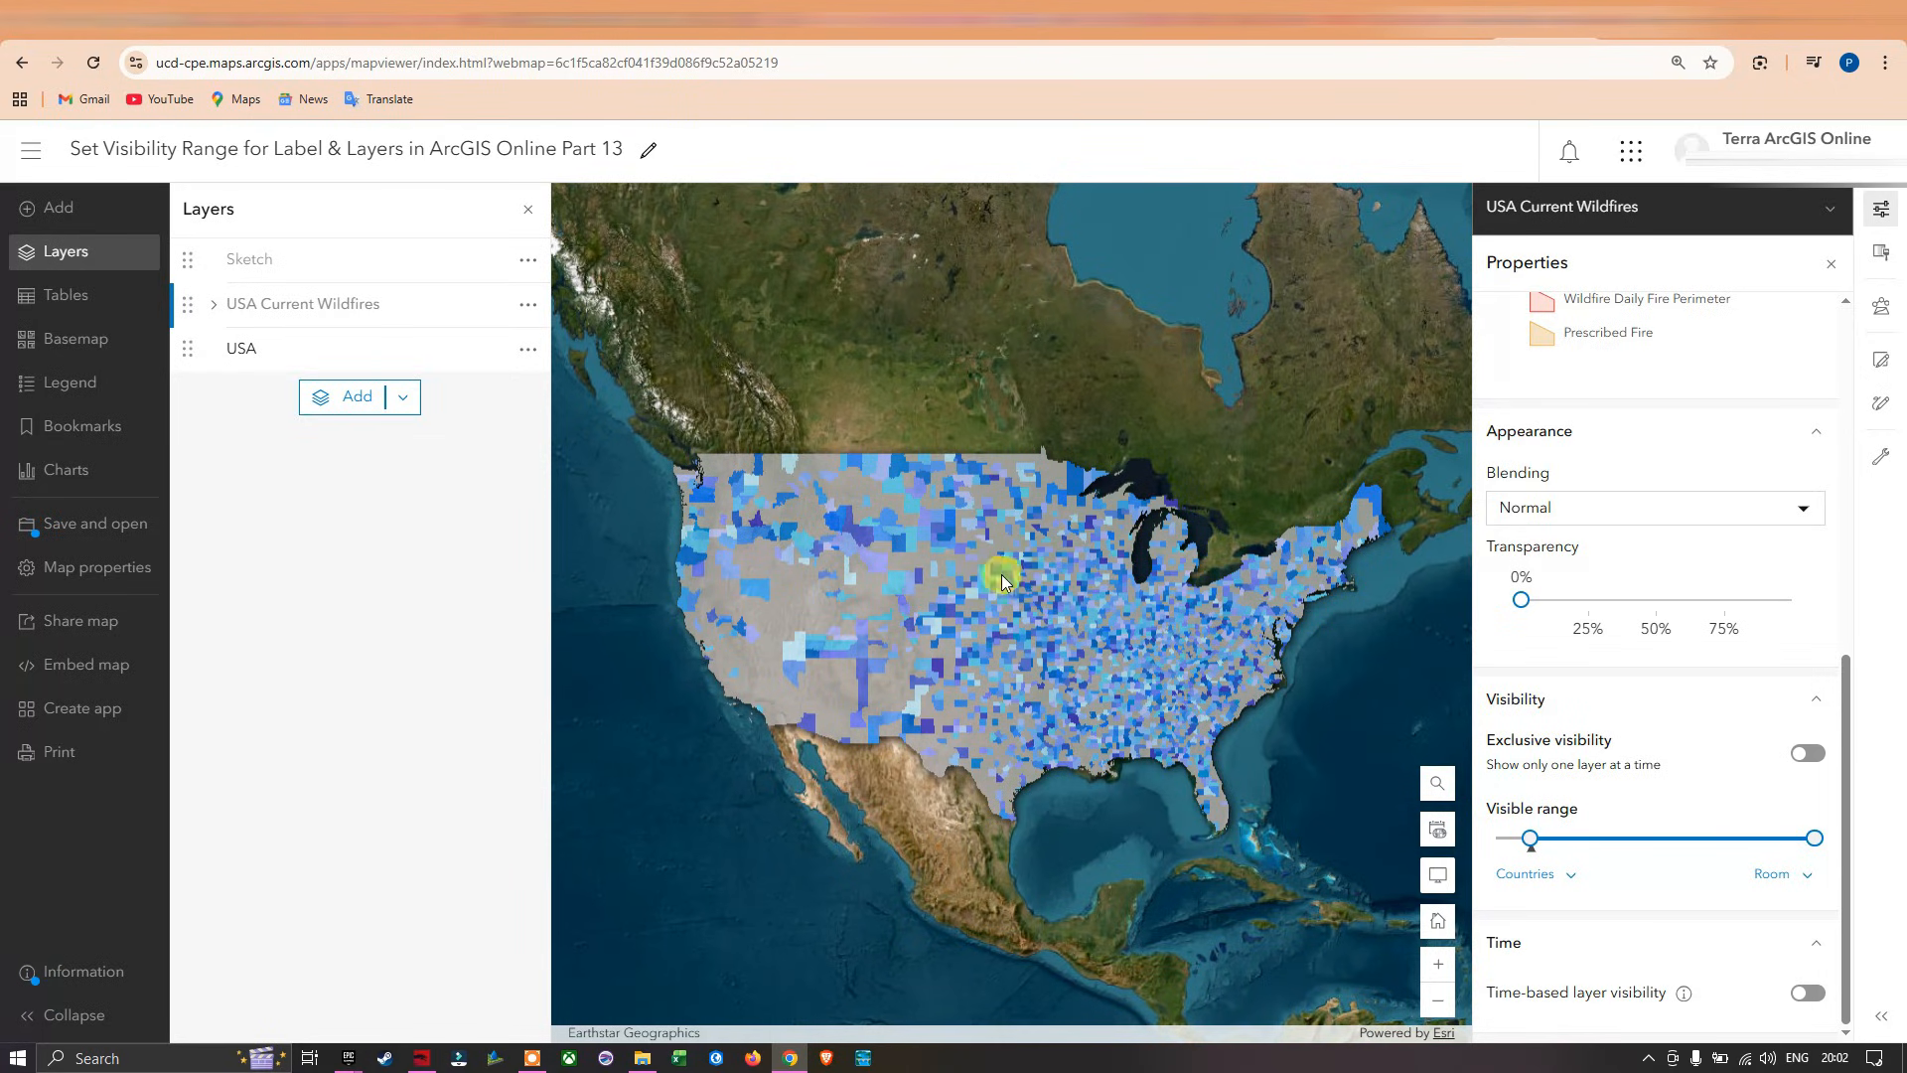
Enable feature labels based on the NAME field for the USA layer.
click(529, 350)
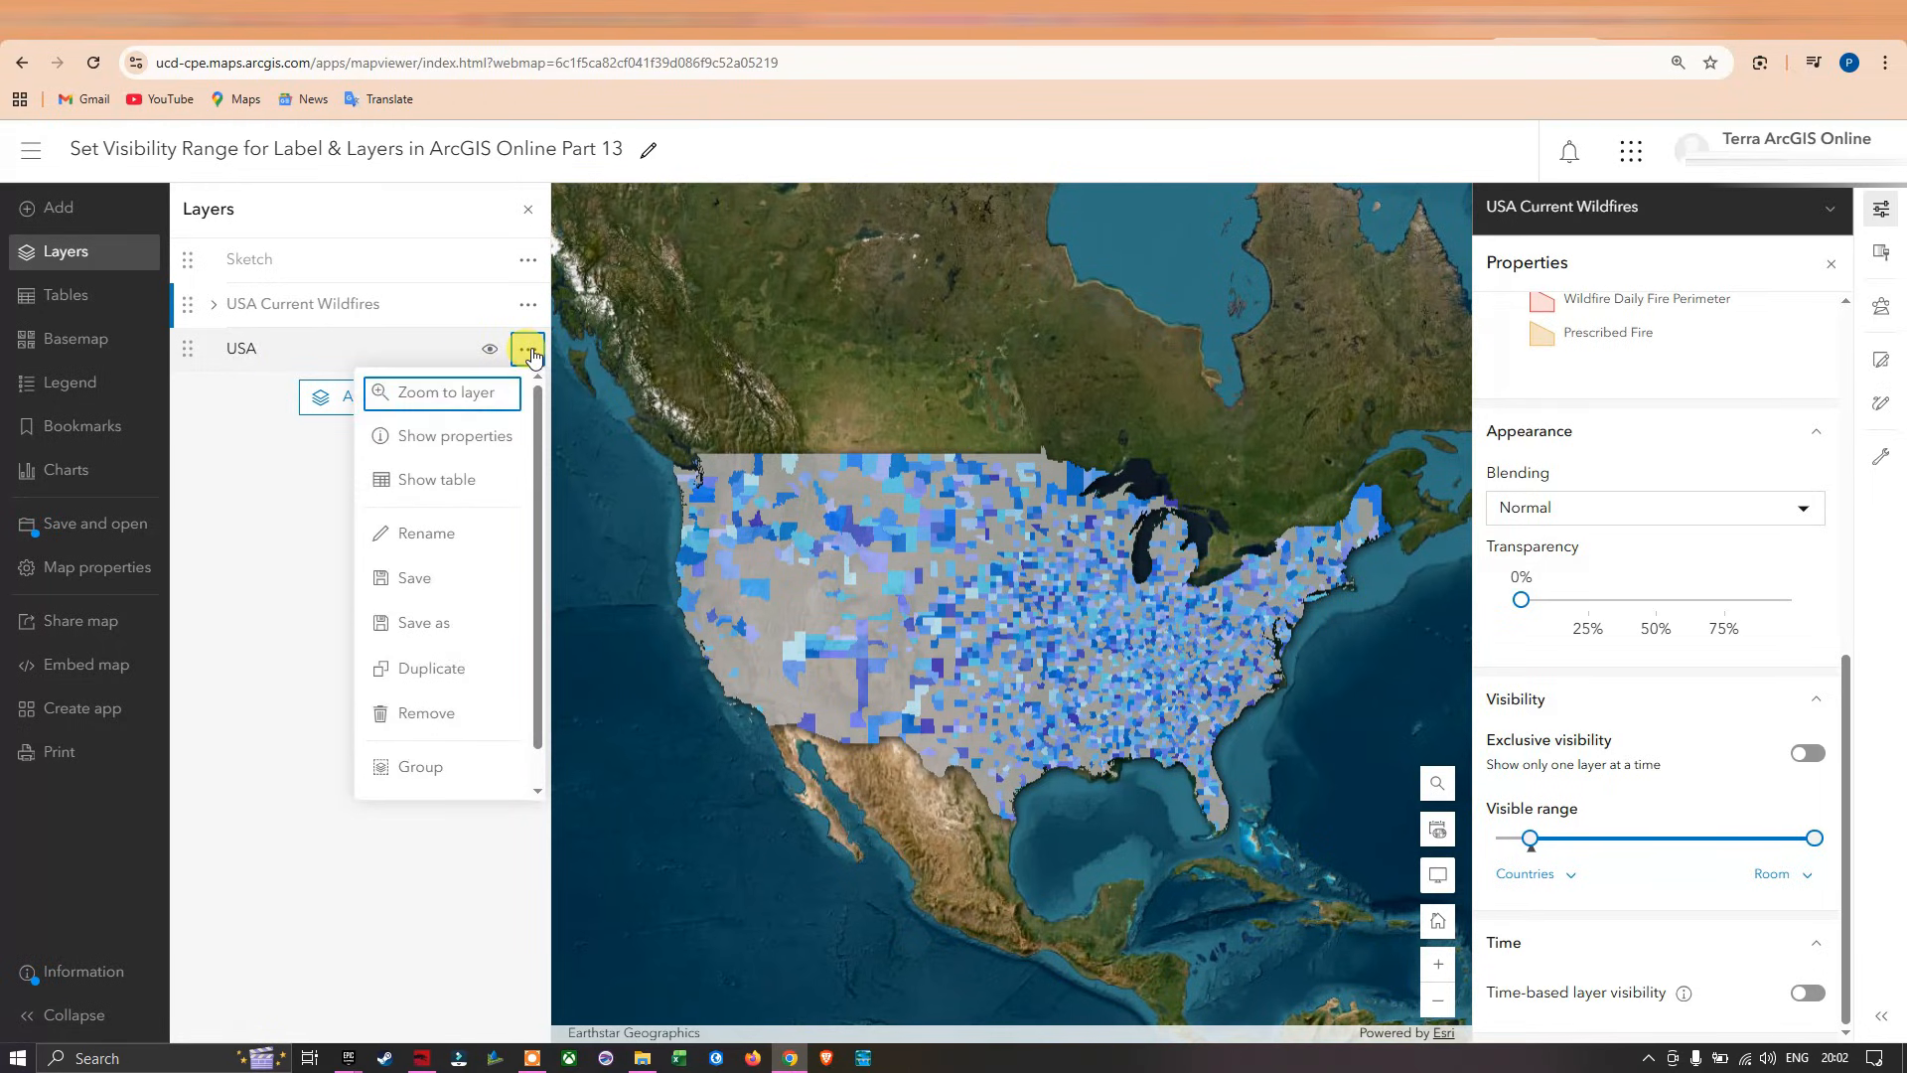
click(447, 442)
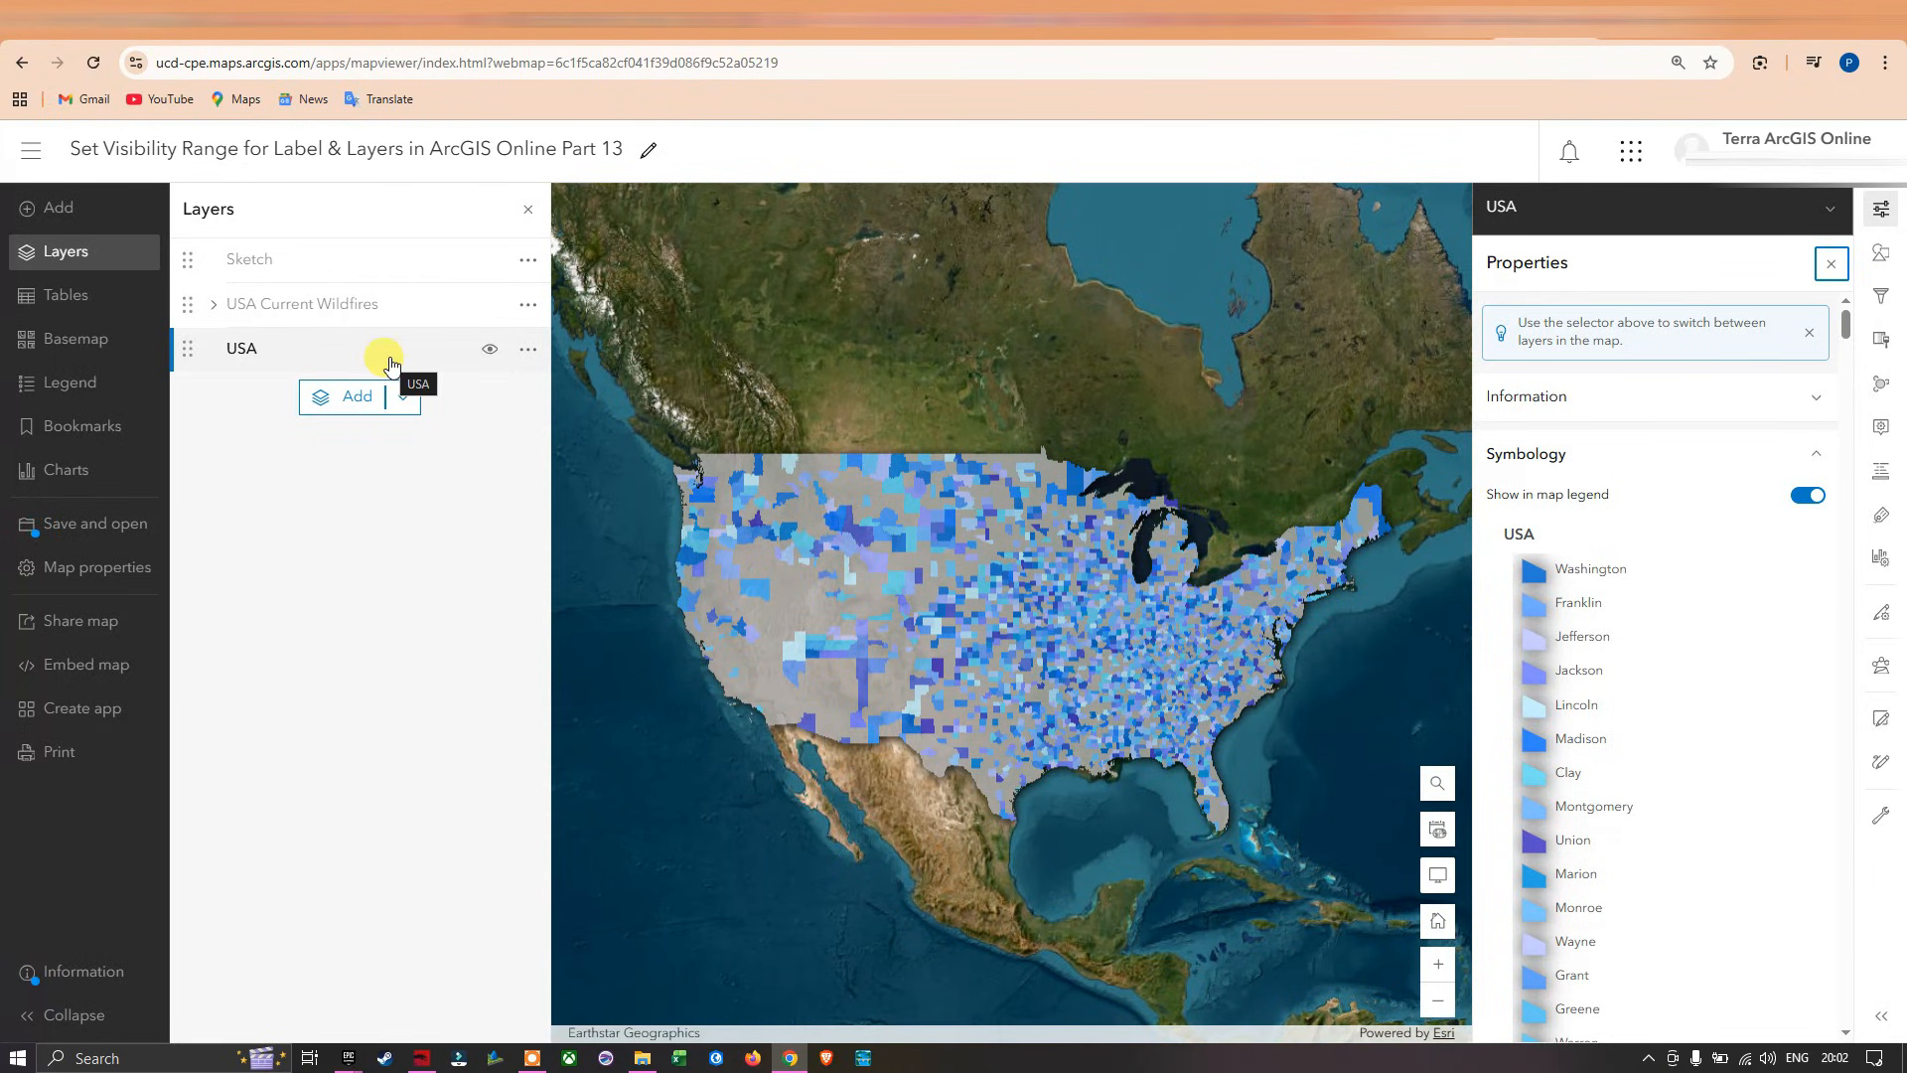
click(1882, 518)
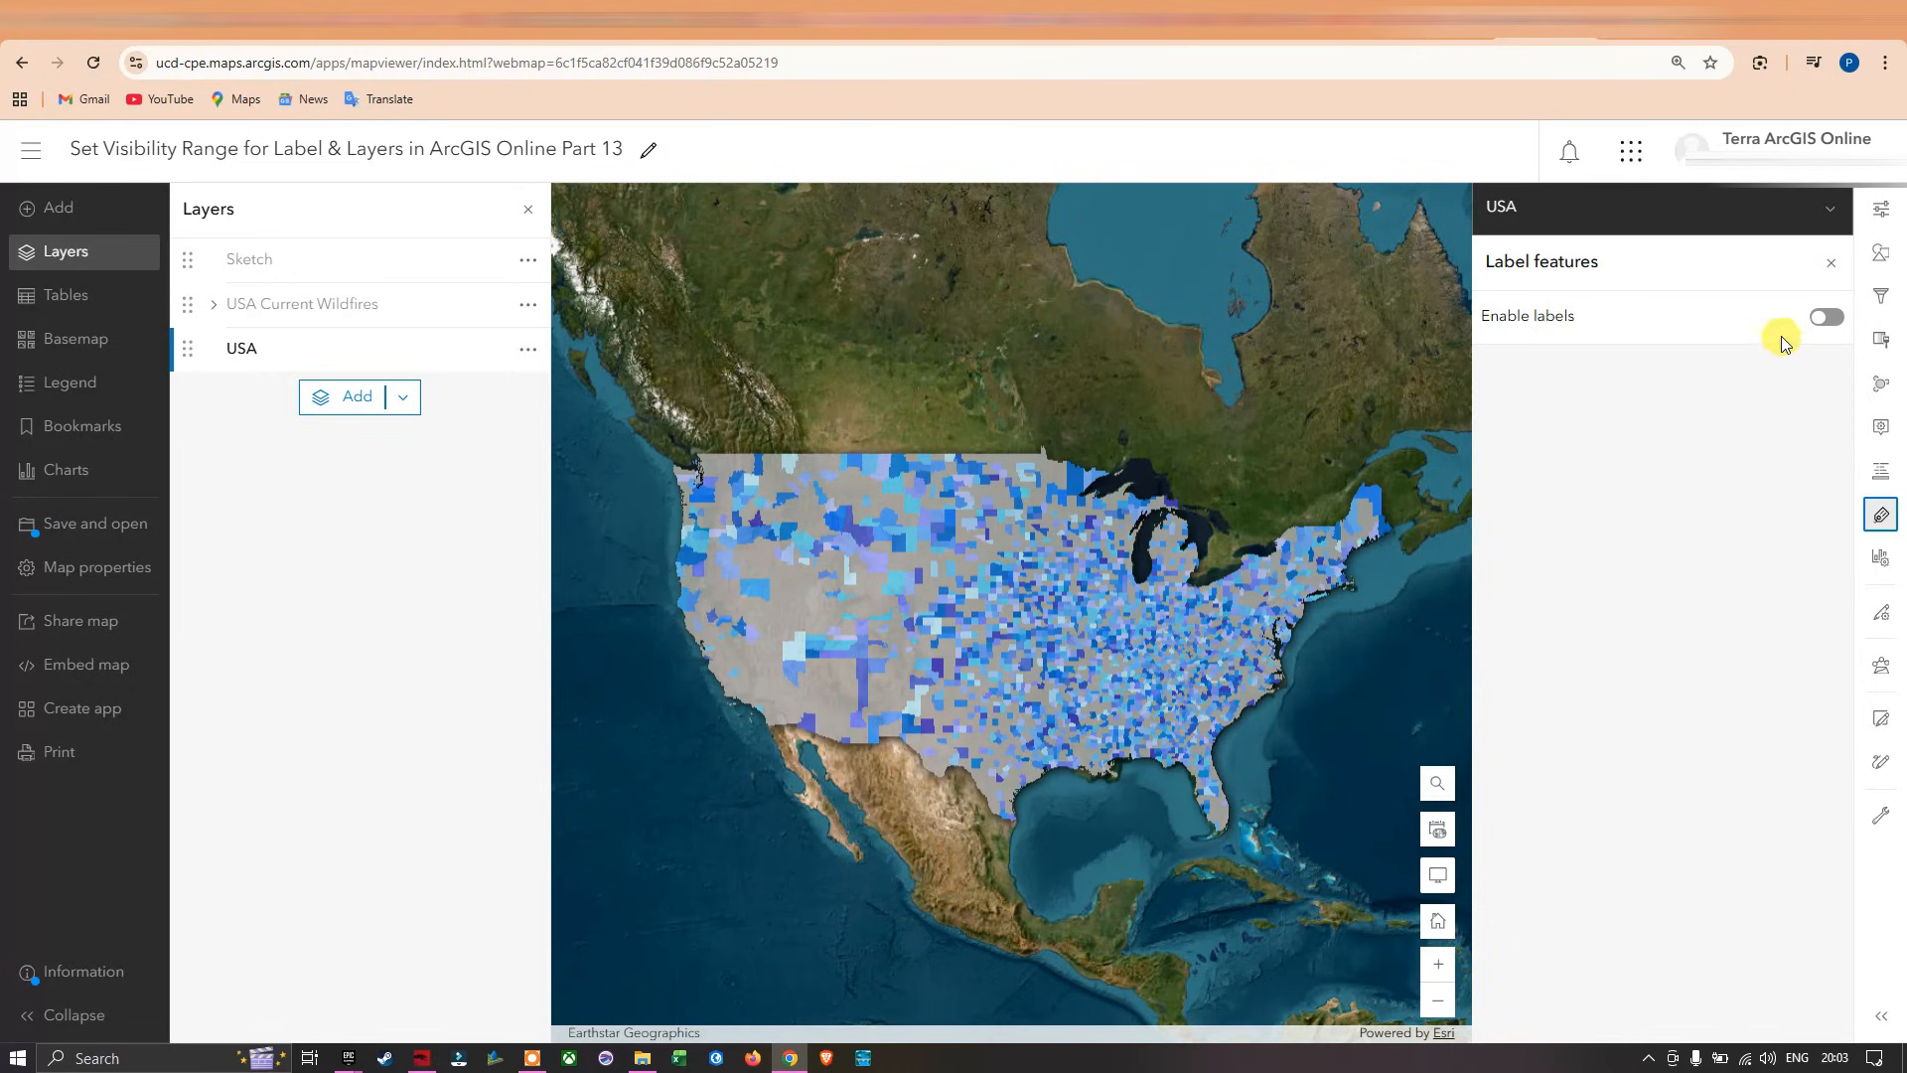
click(1824, 318)
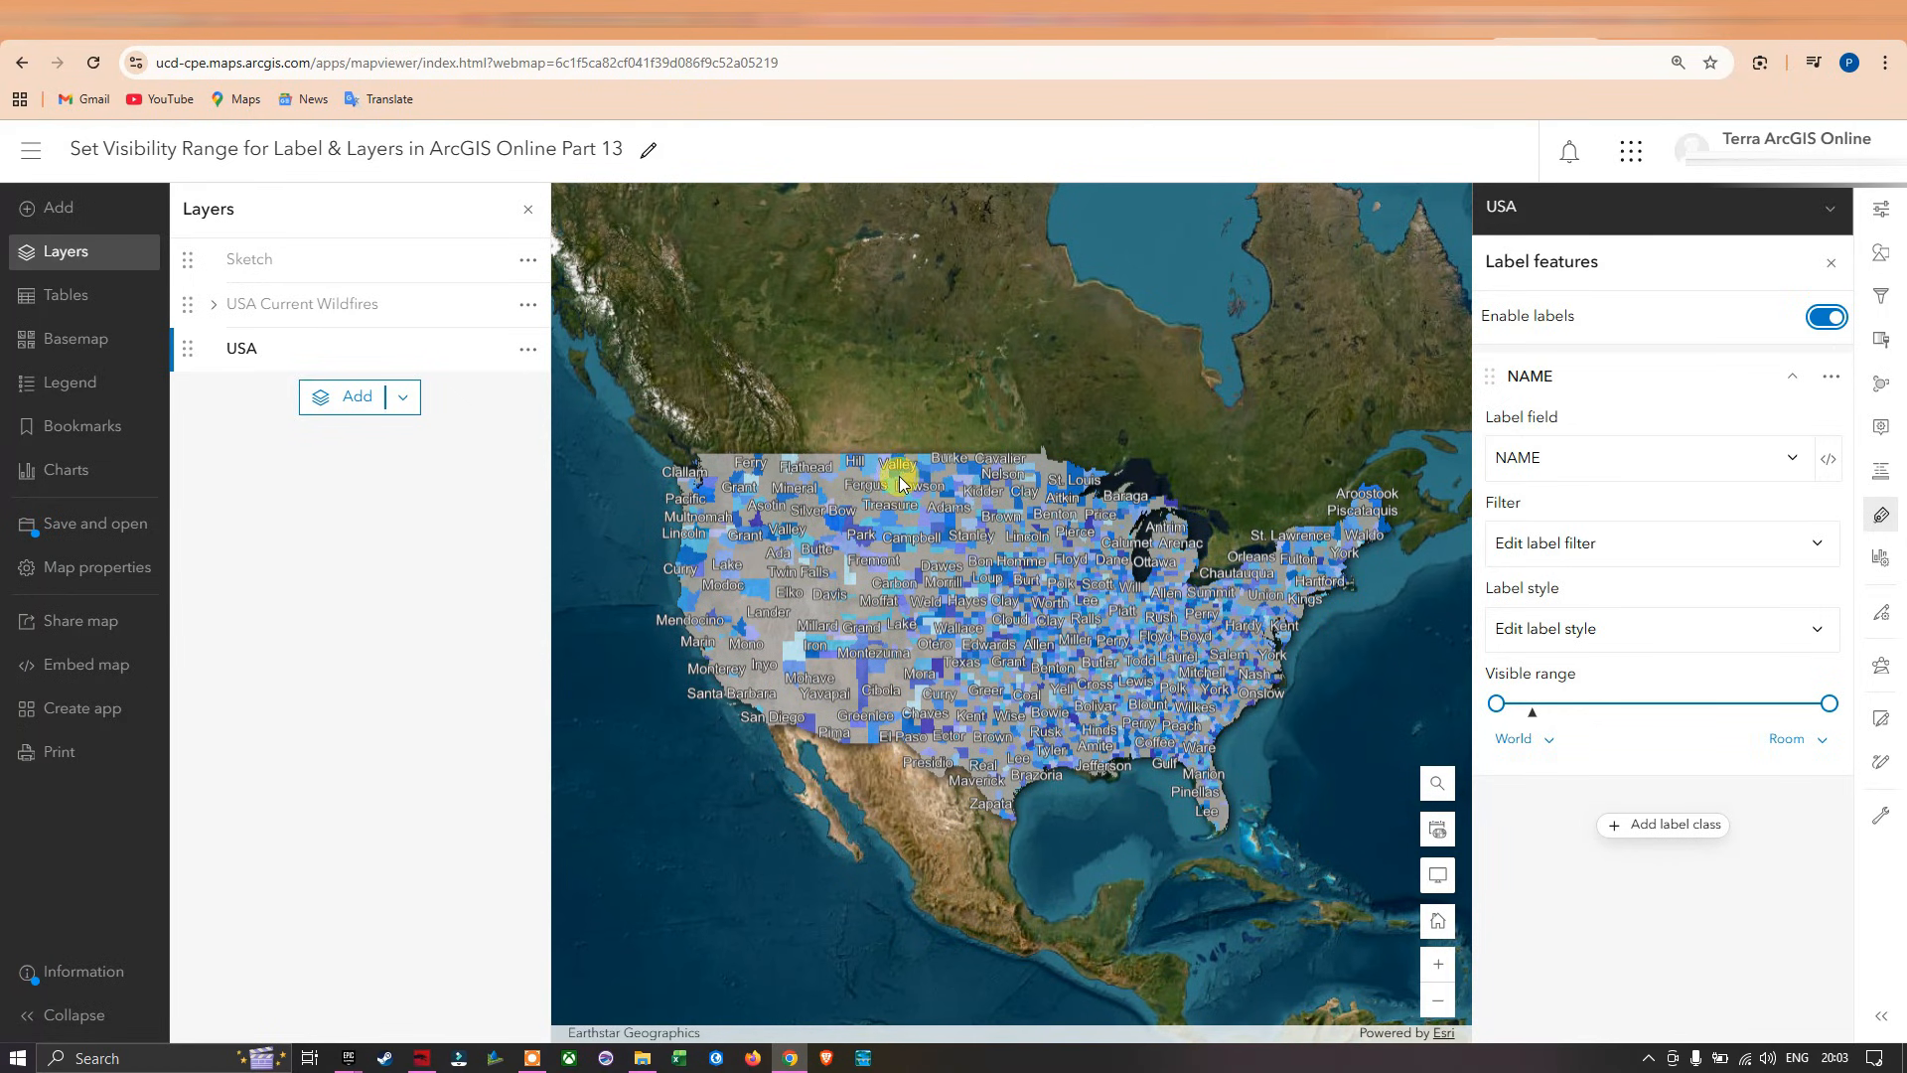
Hide the USA Current Wildfires and Sketch layers so that only the labelled USA counties show.
scroll(906, 481, up, 1)
scroll(919, 471, up, 1)
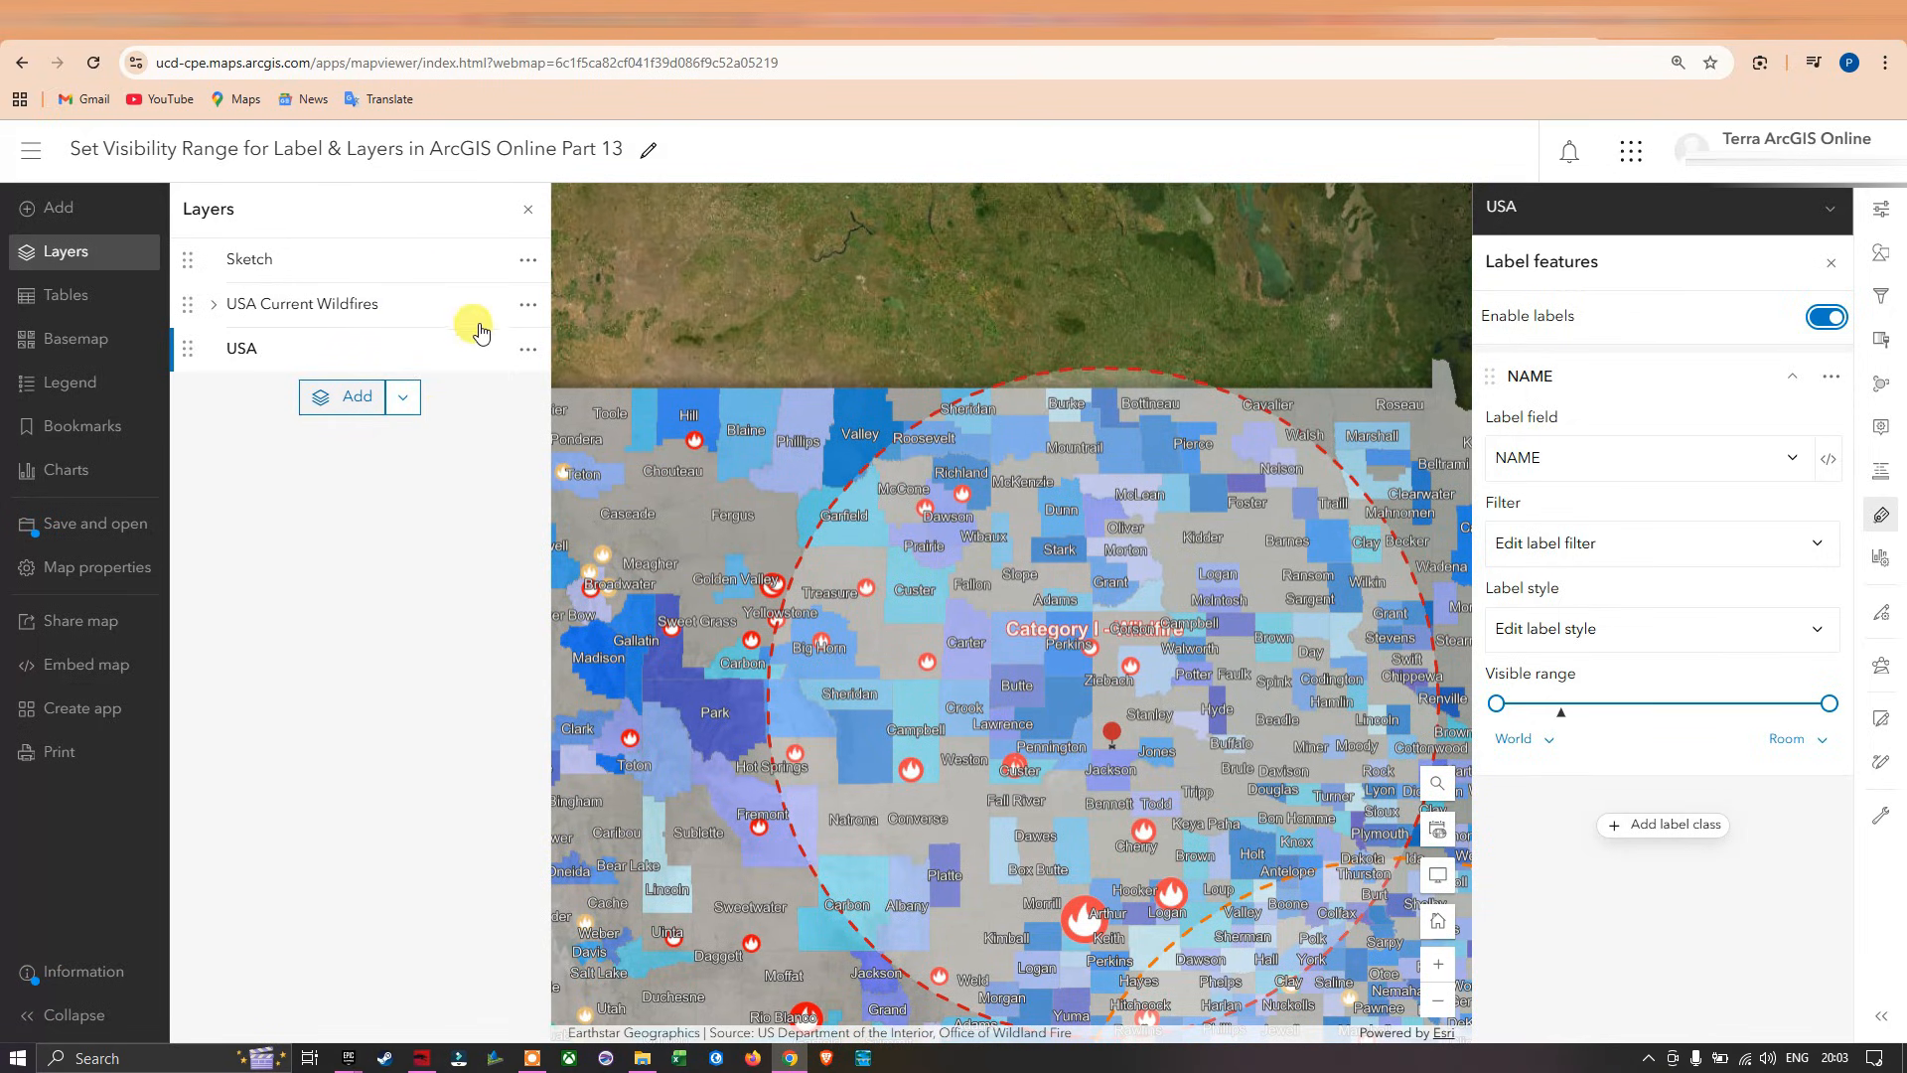
mouse_move(477, 311)
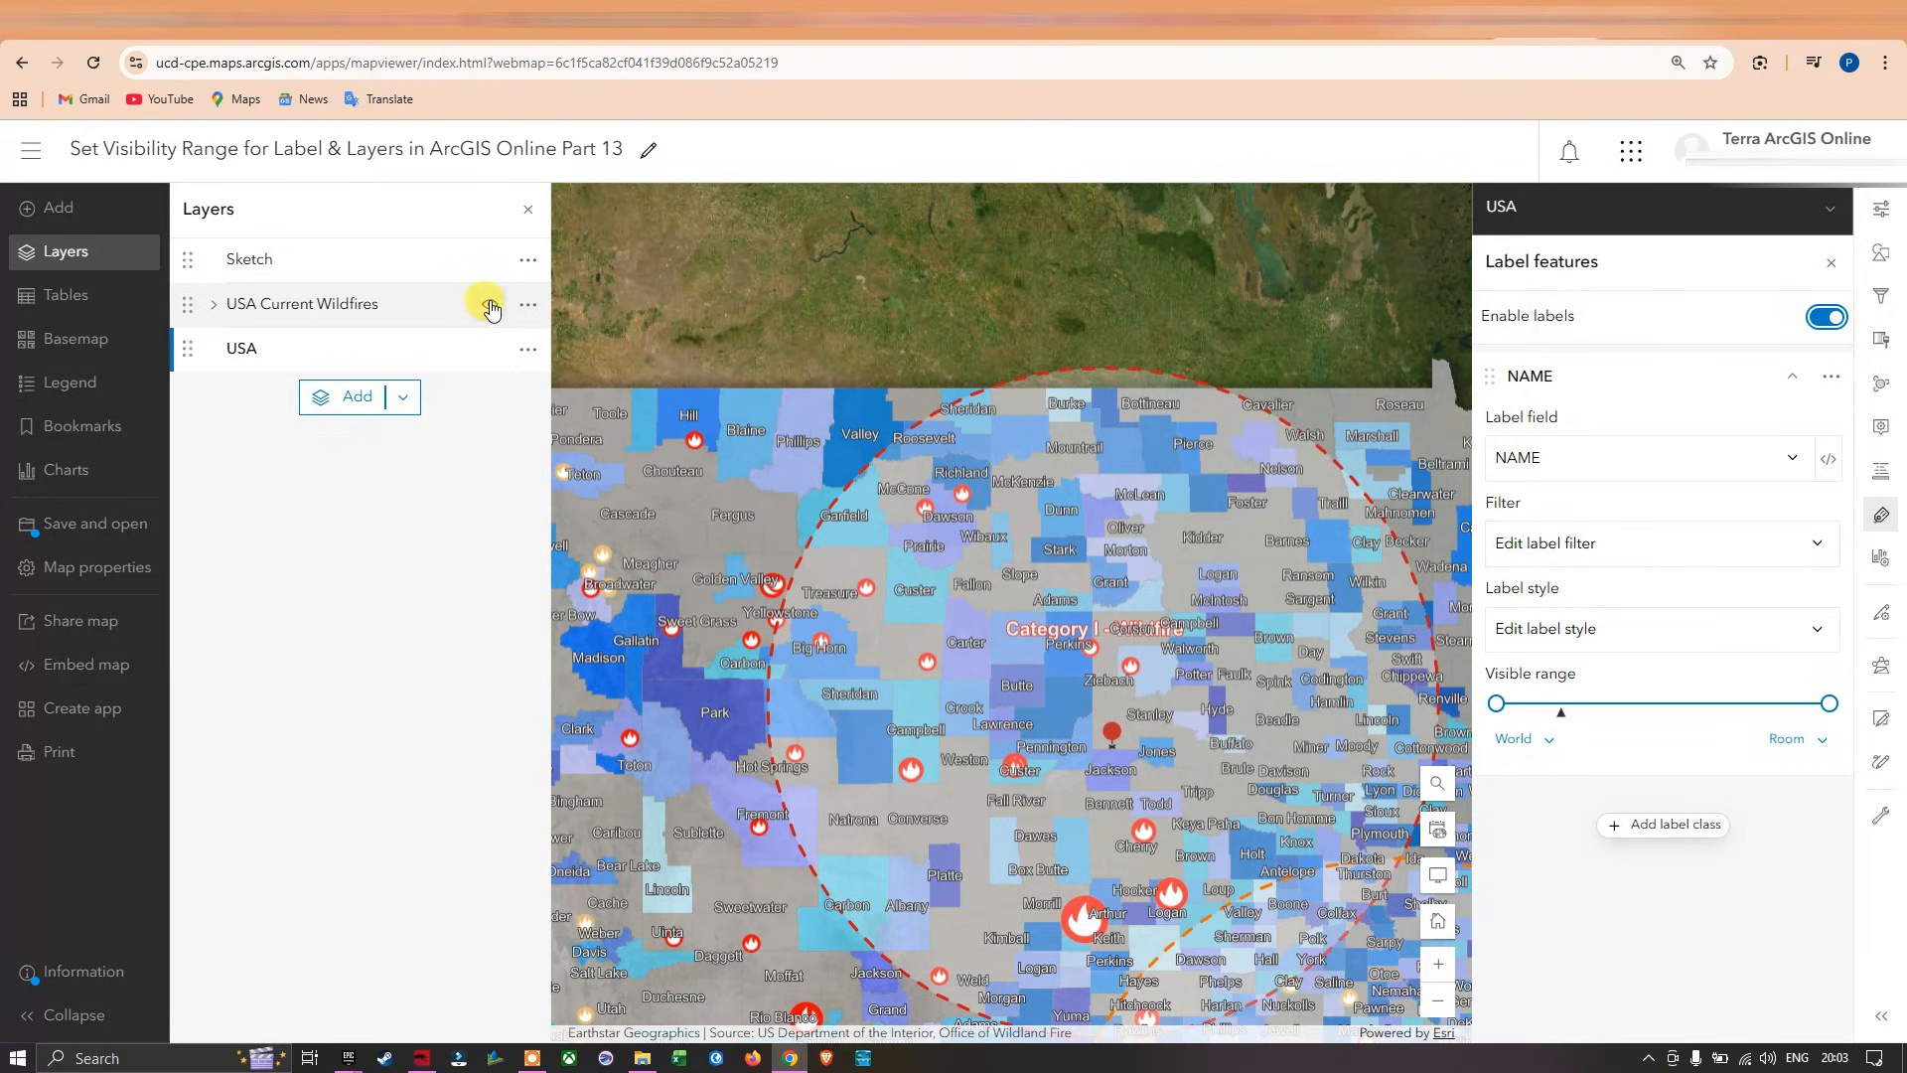
click(490, 308)
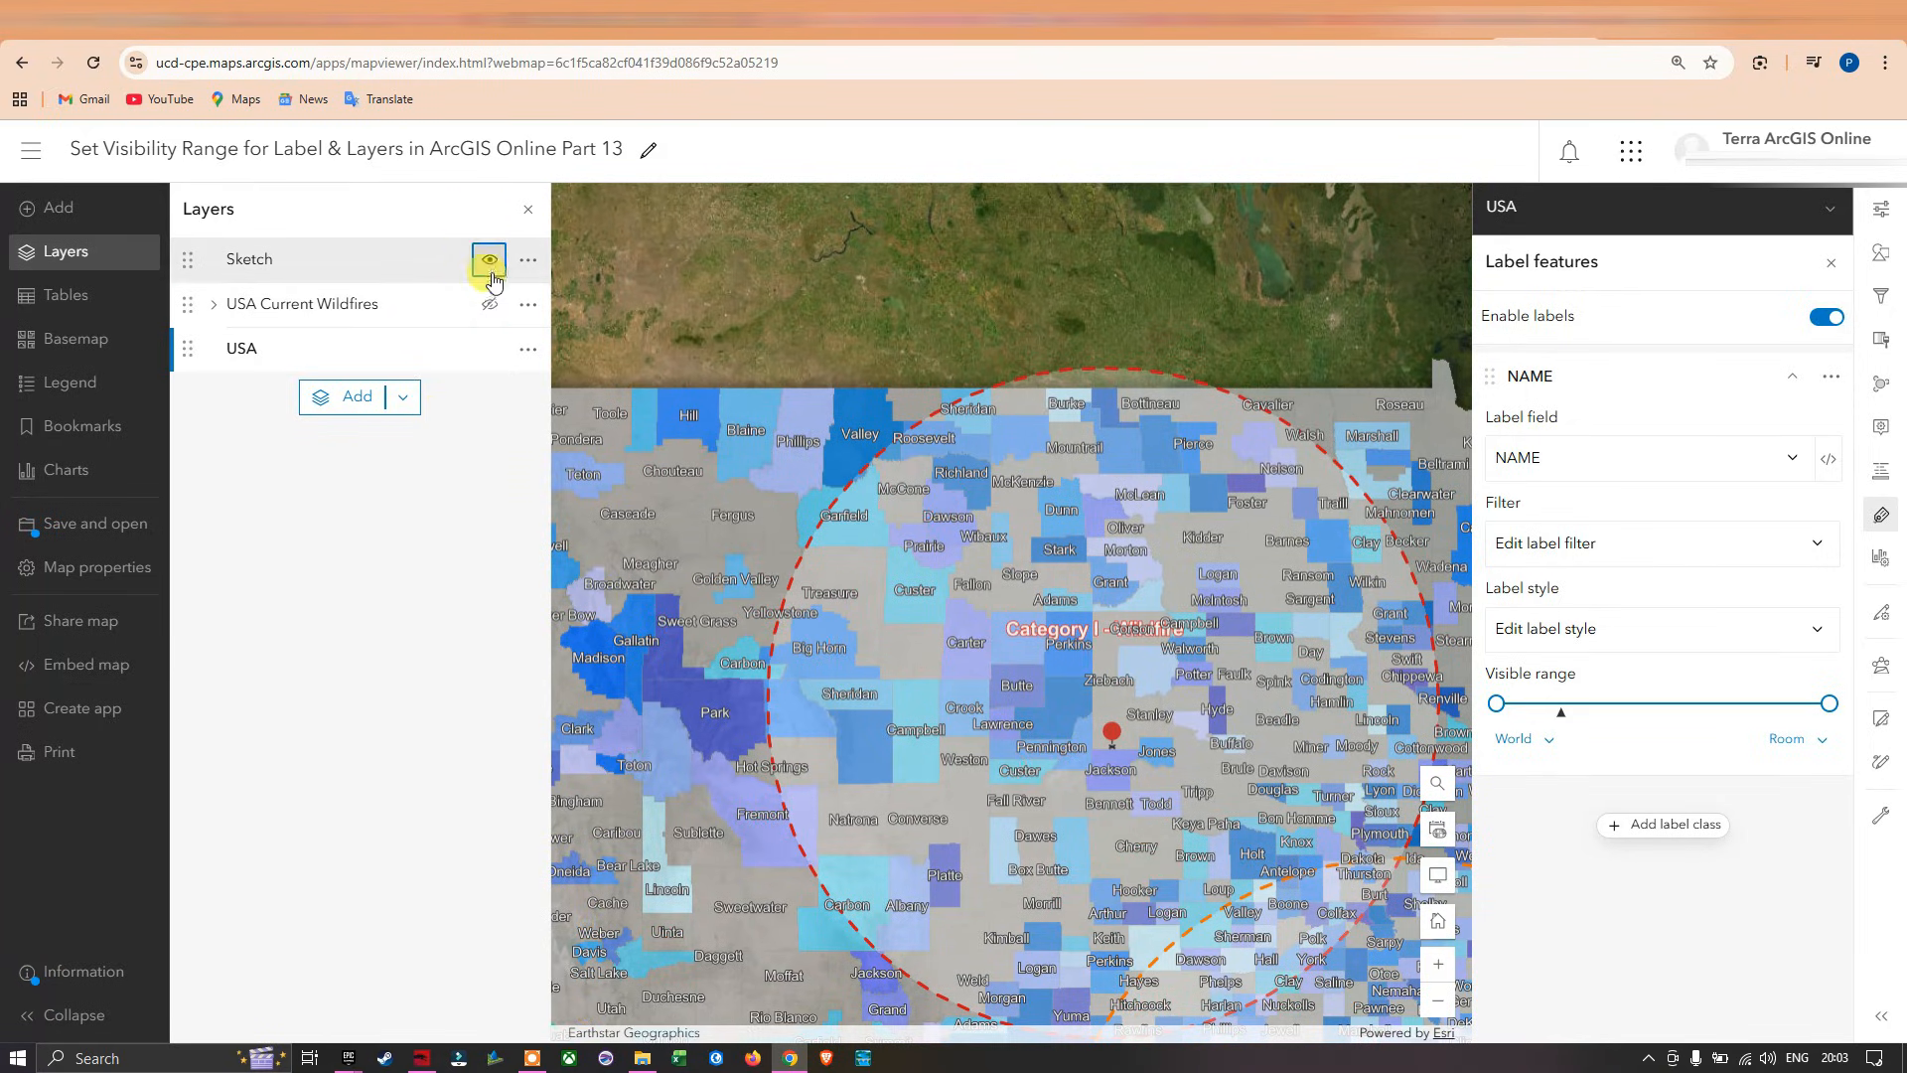
click(491, 270)
Limit the visible range of the USA layer's NAME labels to States through Room.
scroll(1113, 579, up, 1)
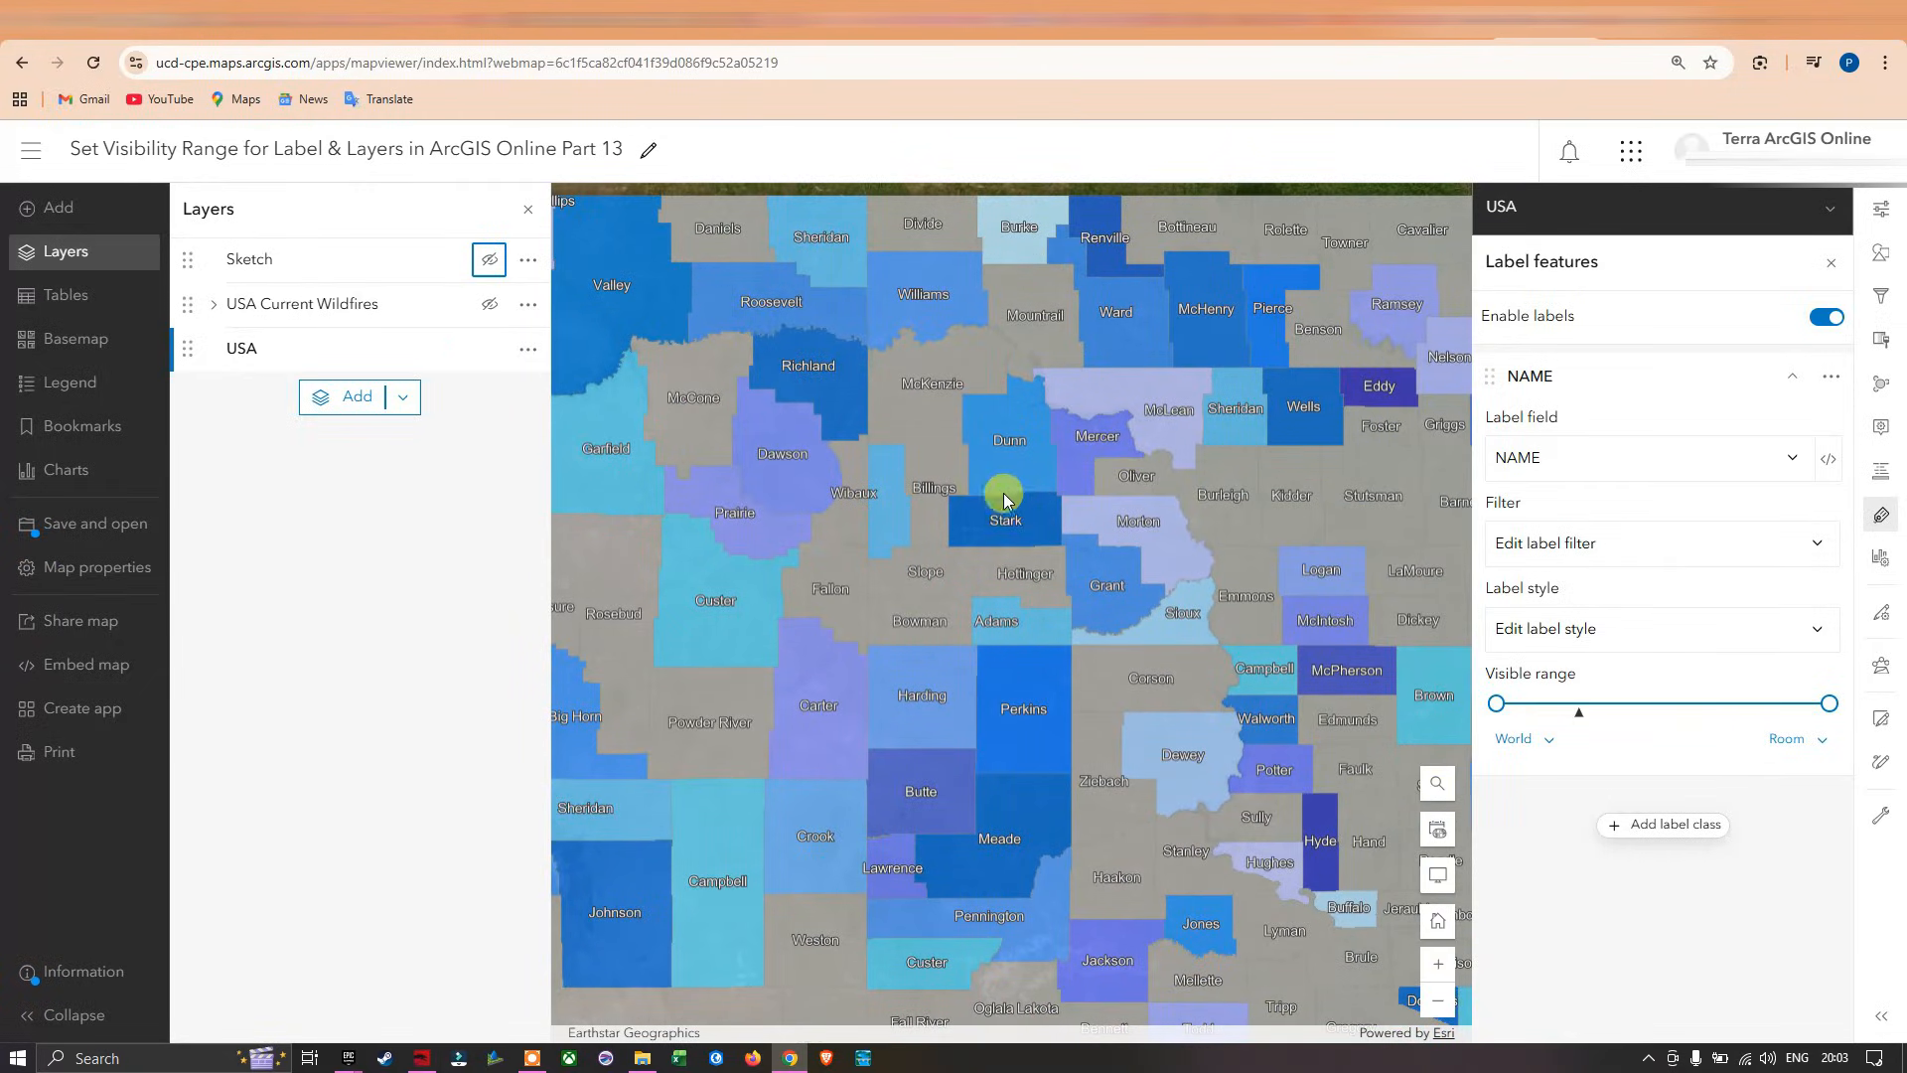
mouse_move(1495, 703)
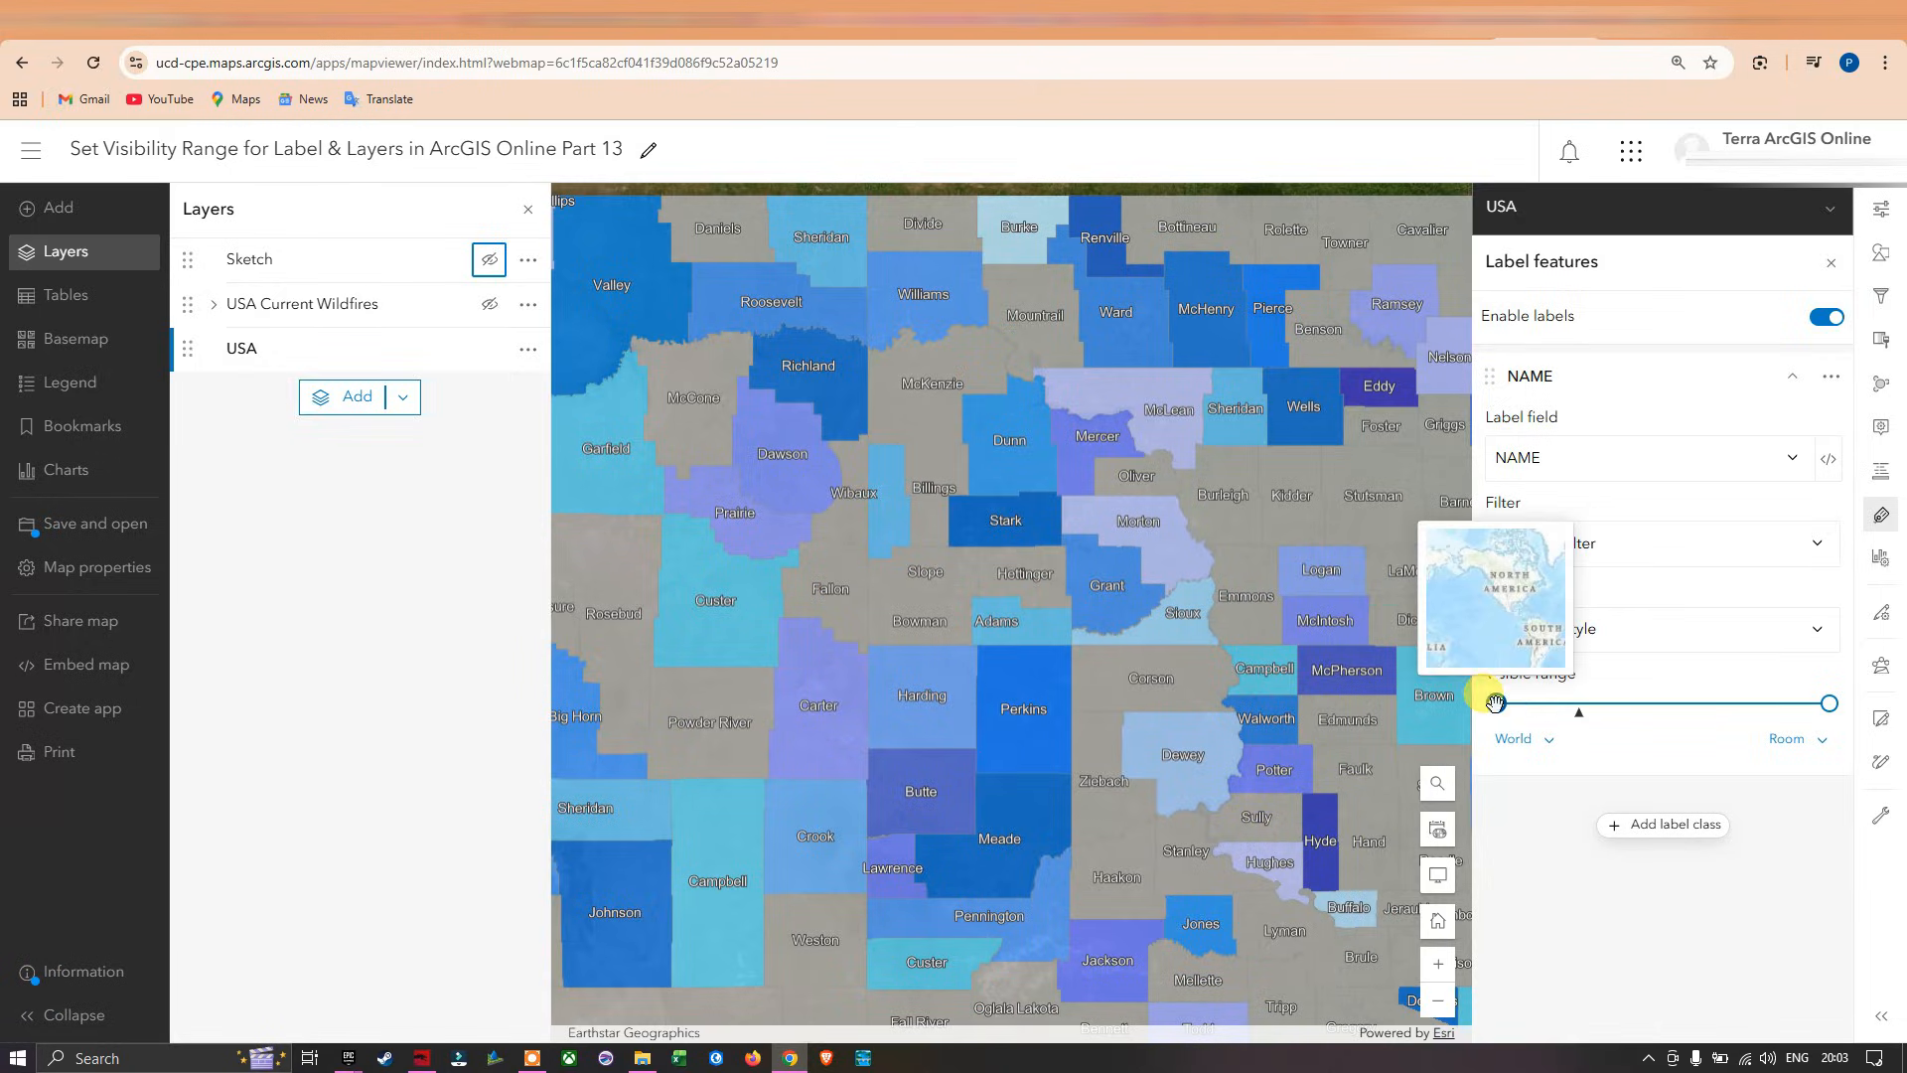
drag(1495, 703, 1583, 717)
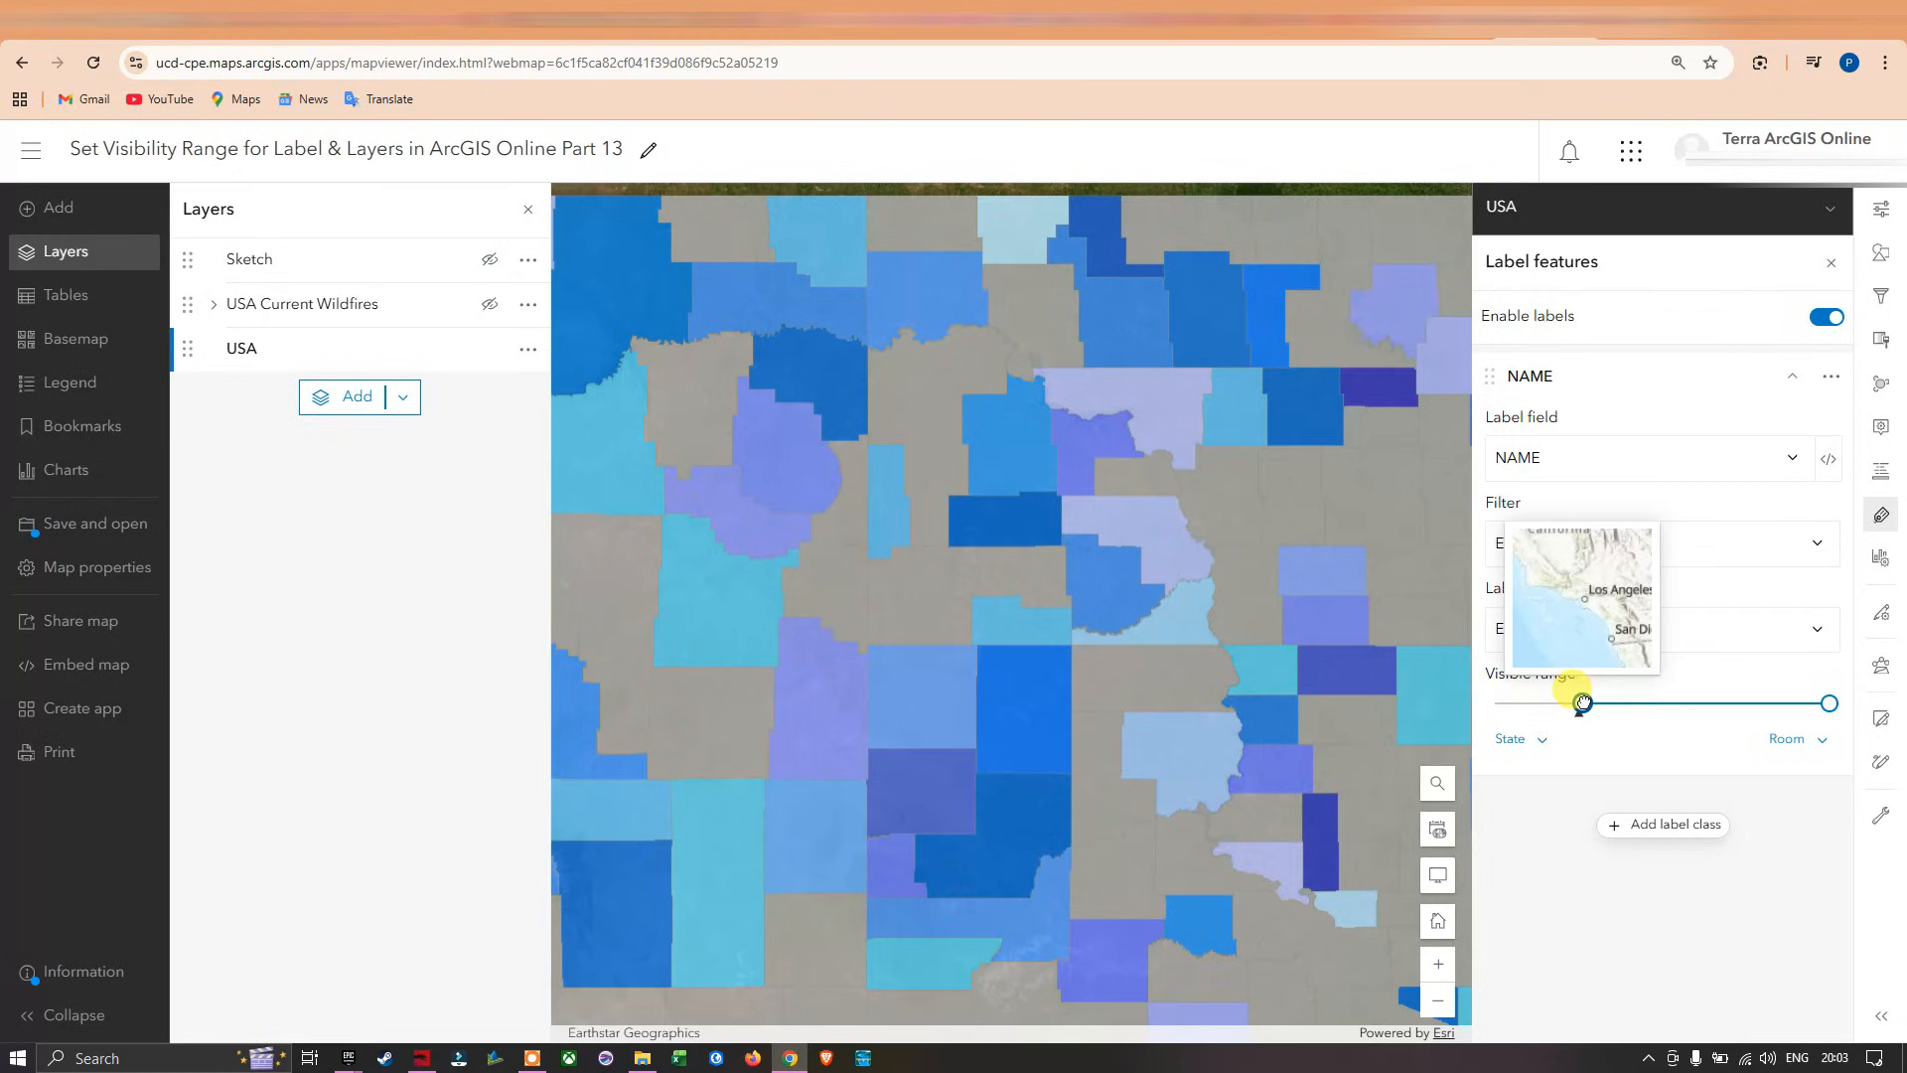
drag(1584, 703, 1574, 705)
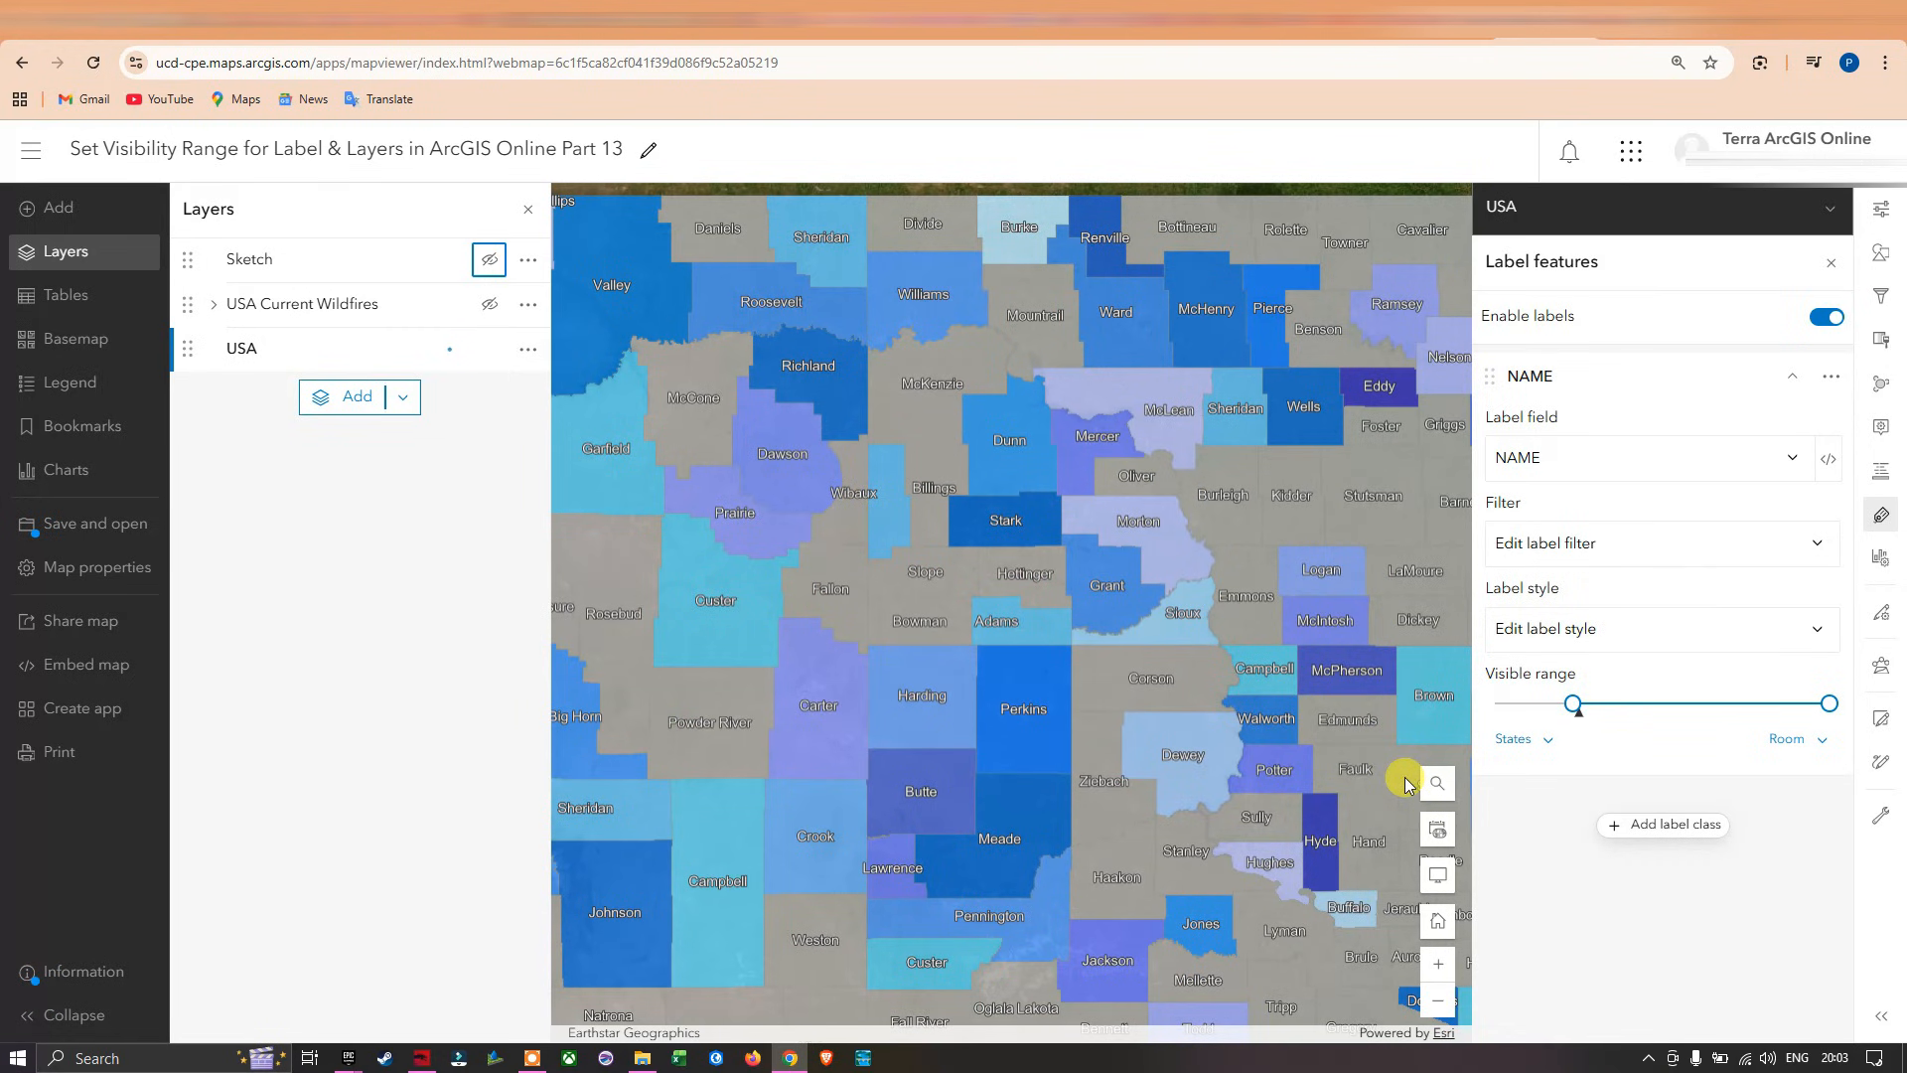
Check at which map scales the USA county name labels appear and disappear.
scroll(1126, 613, down, 1)
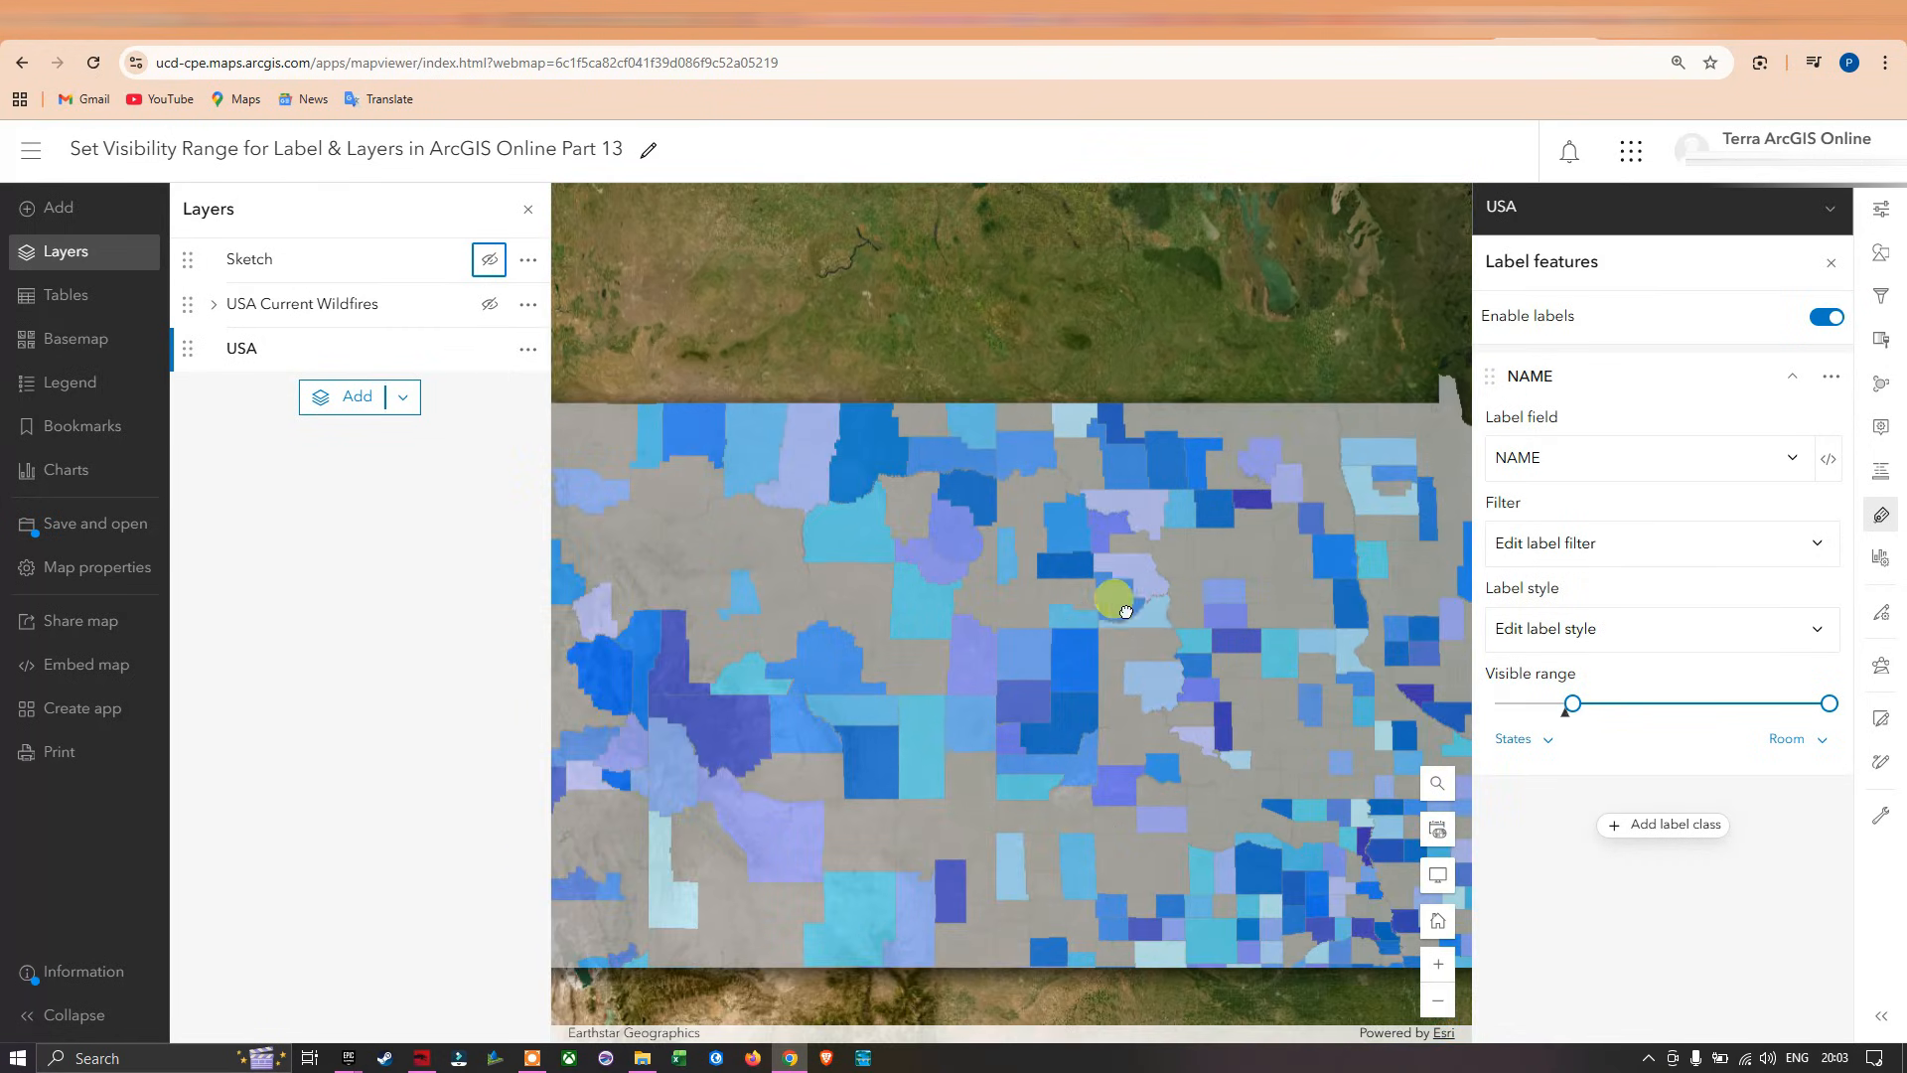
scroll(1126, 614, down, 2)
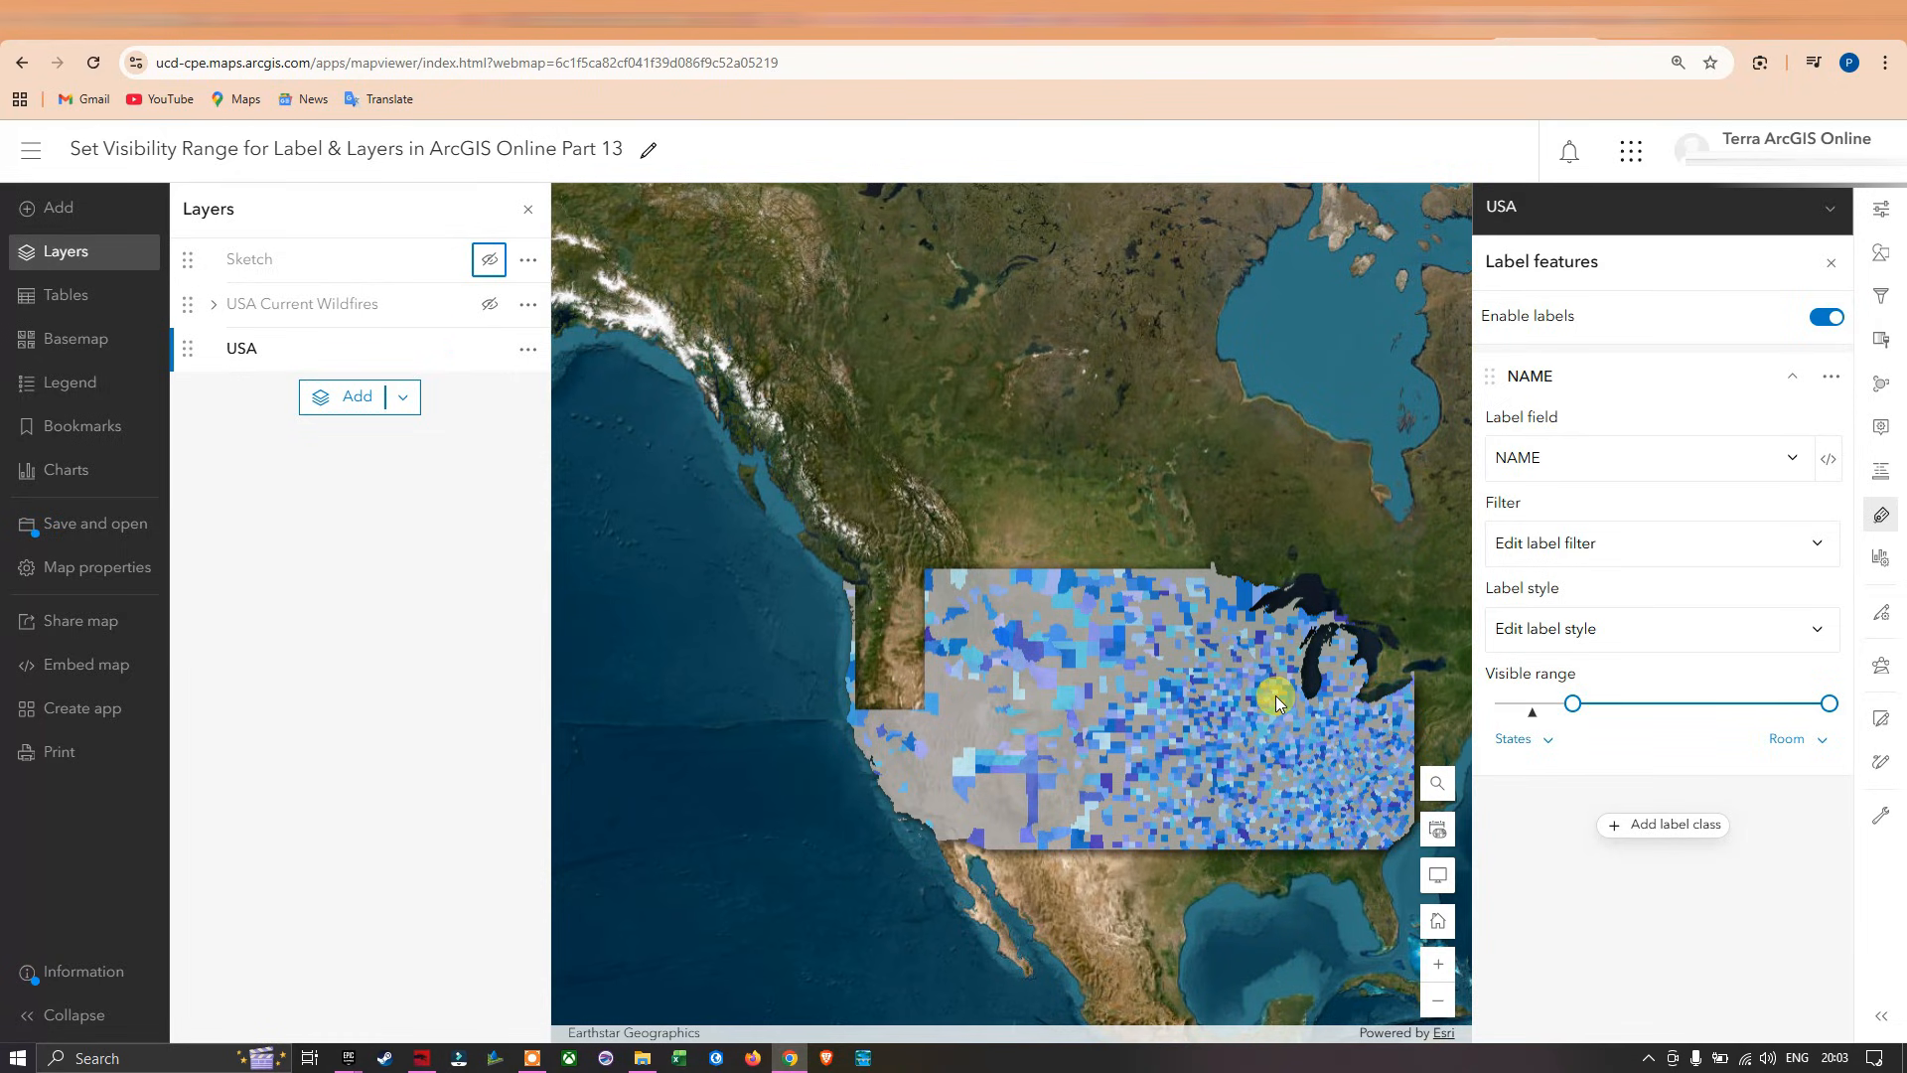
drag(1230, 639, 1121, 576)
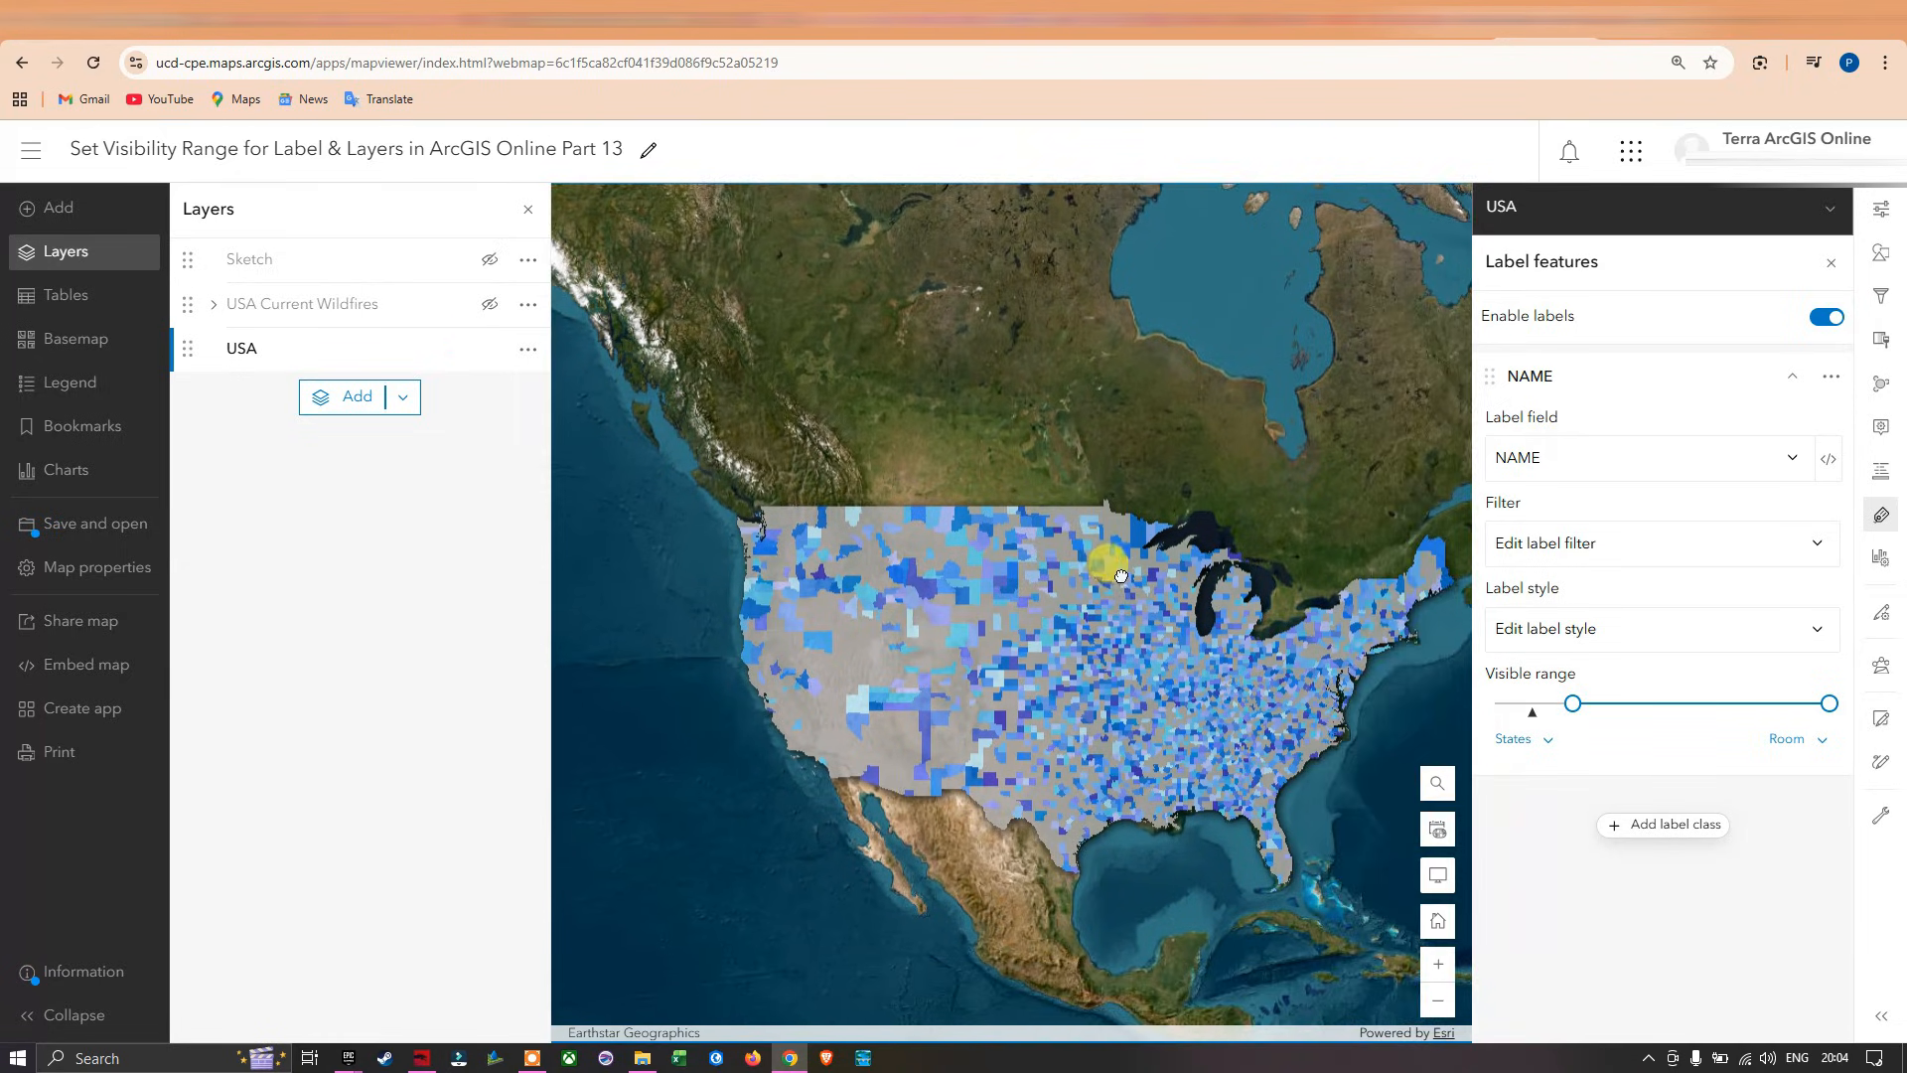
scroll(960, 576, up, 5)
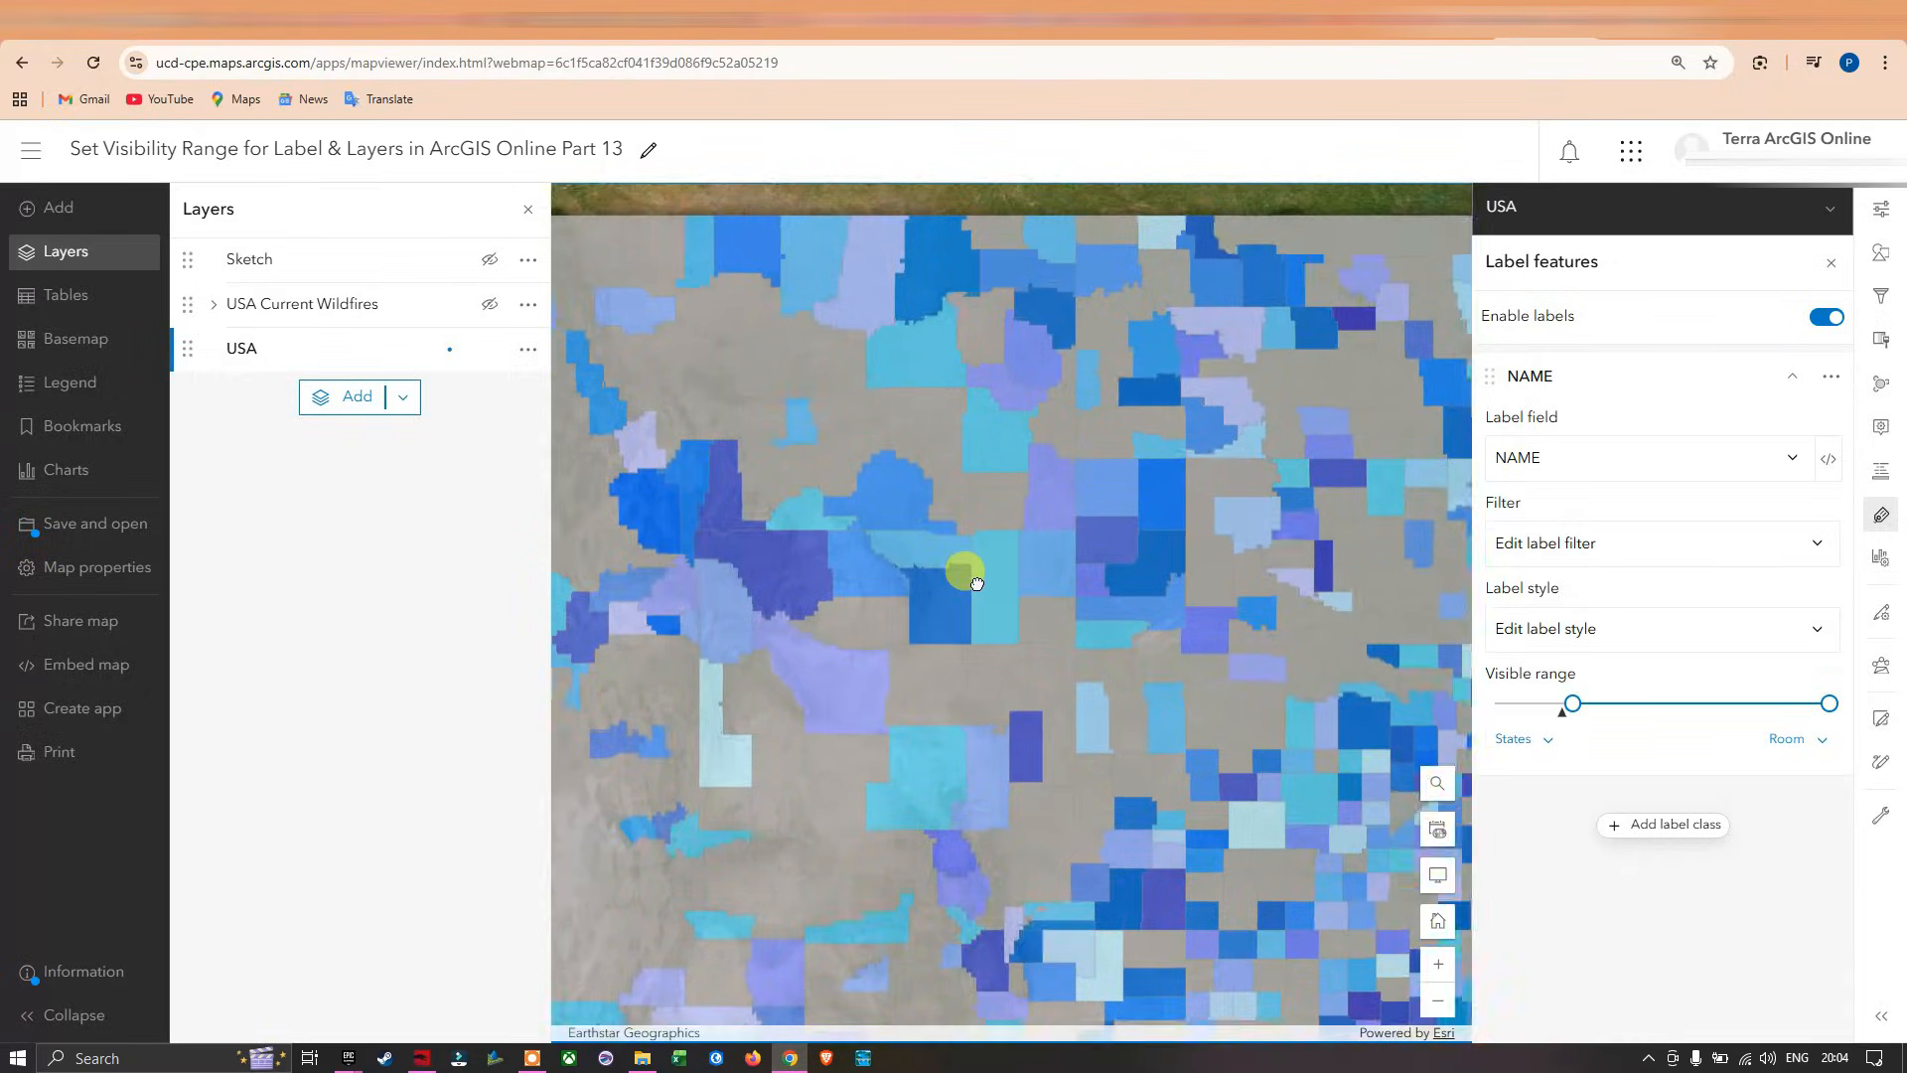
scroll(994, 576, up, 3)
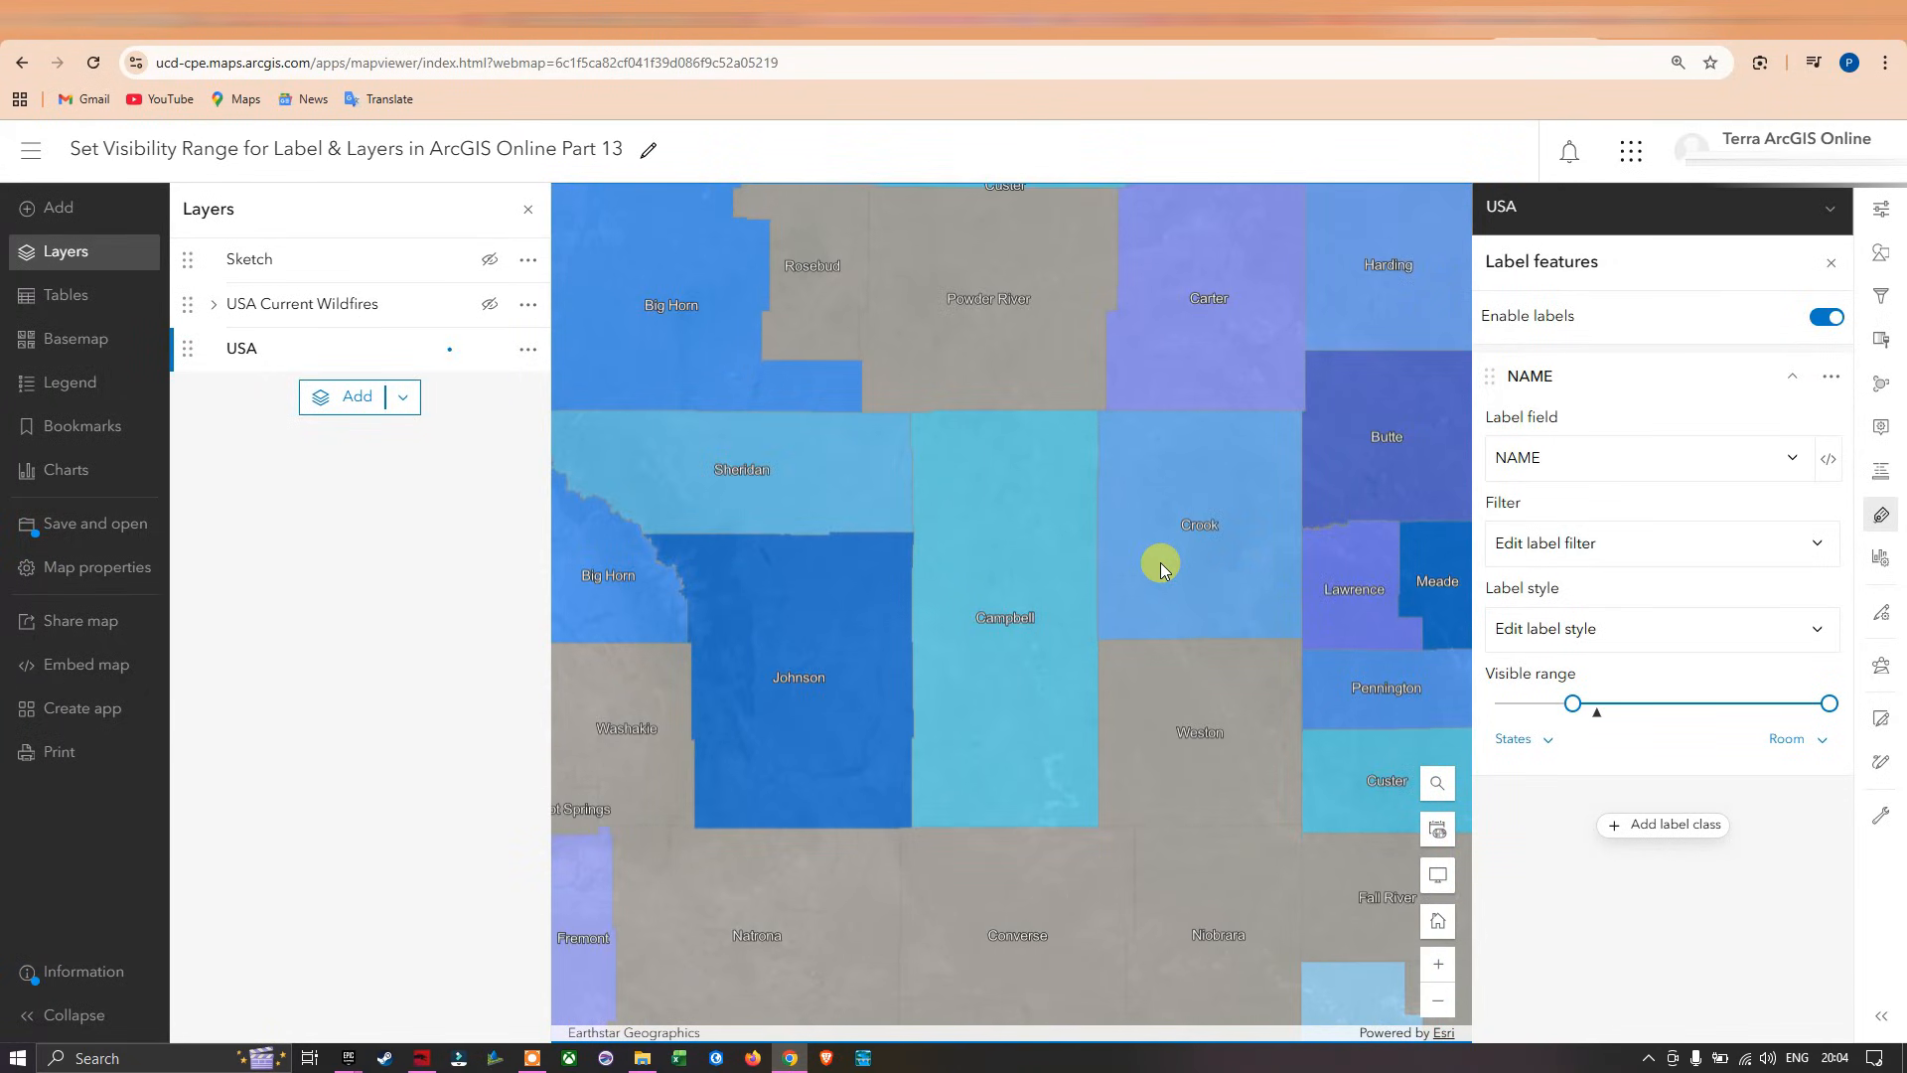
scroll(1189, 562, down, 2)
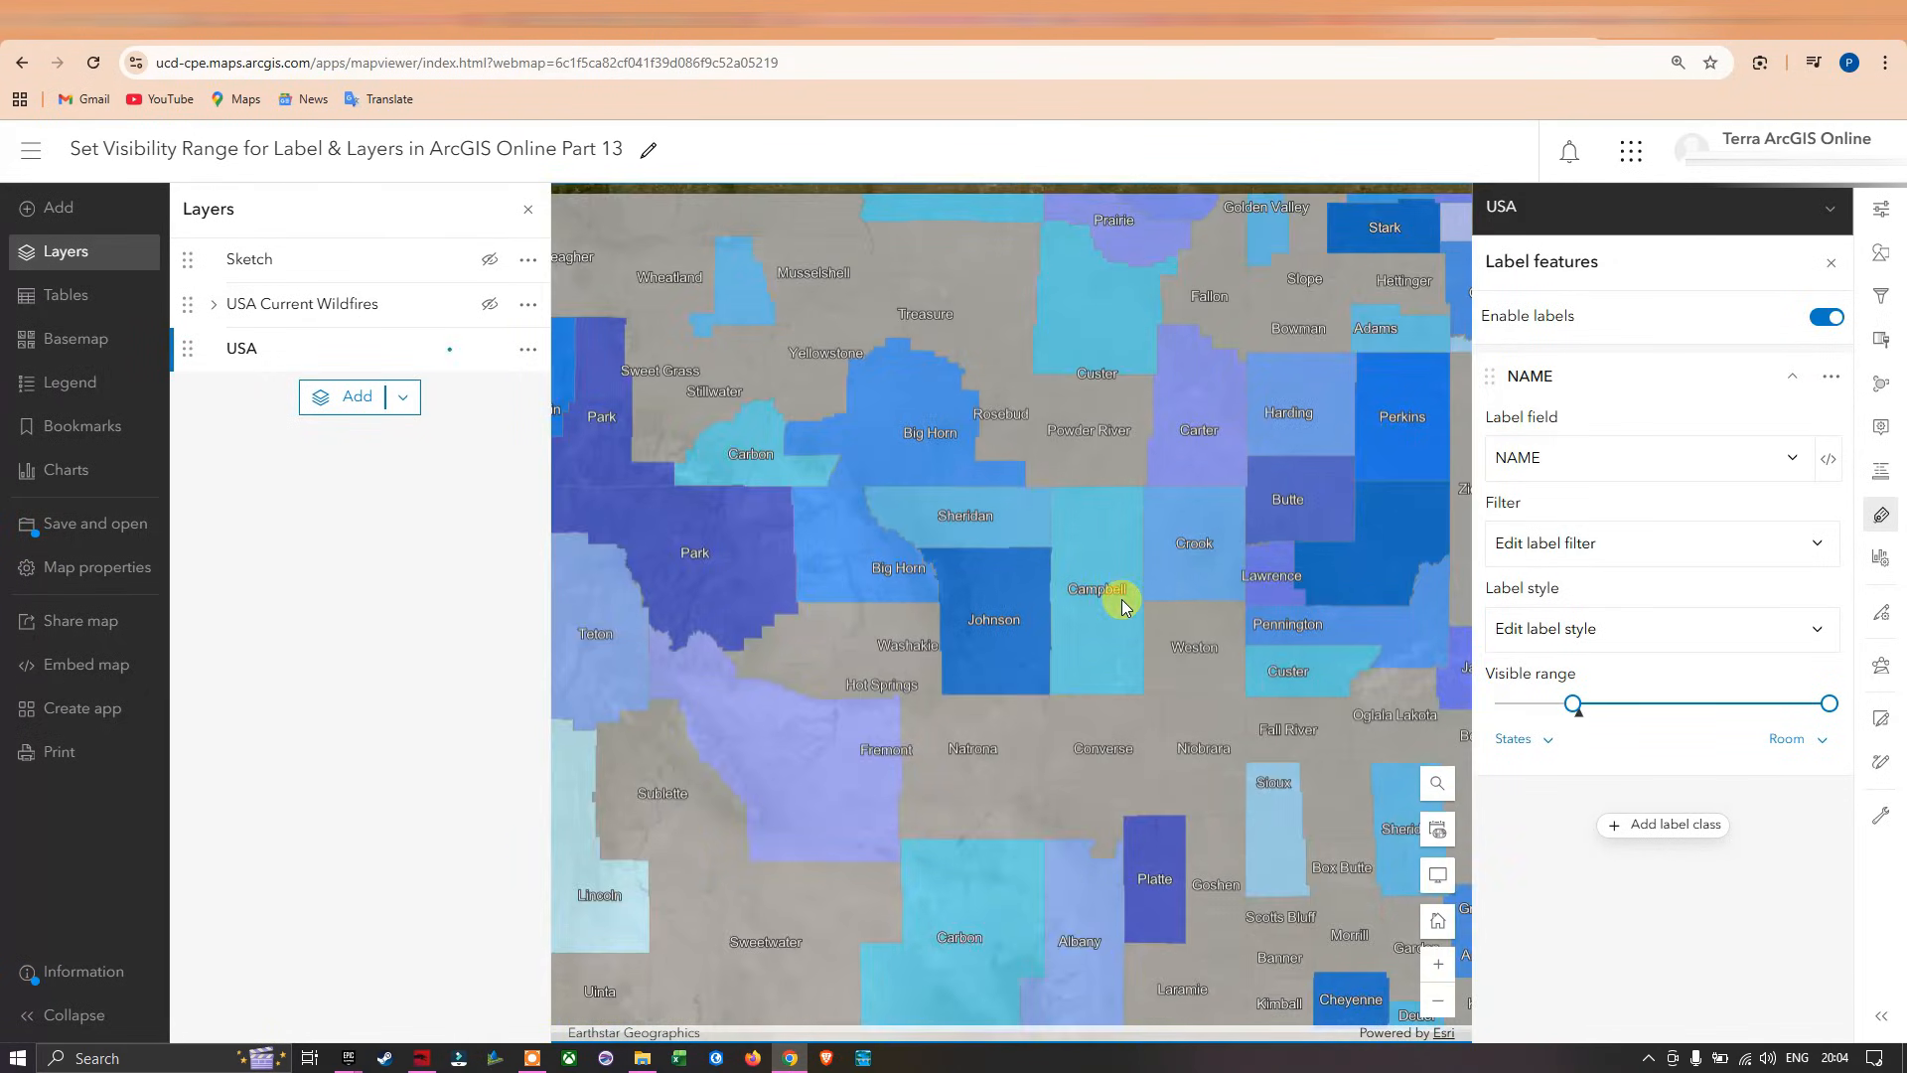
scroll(1123, 601, down, 3)
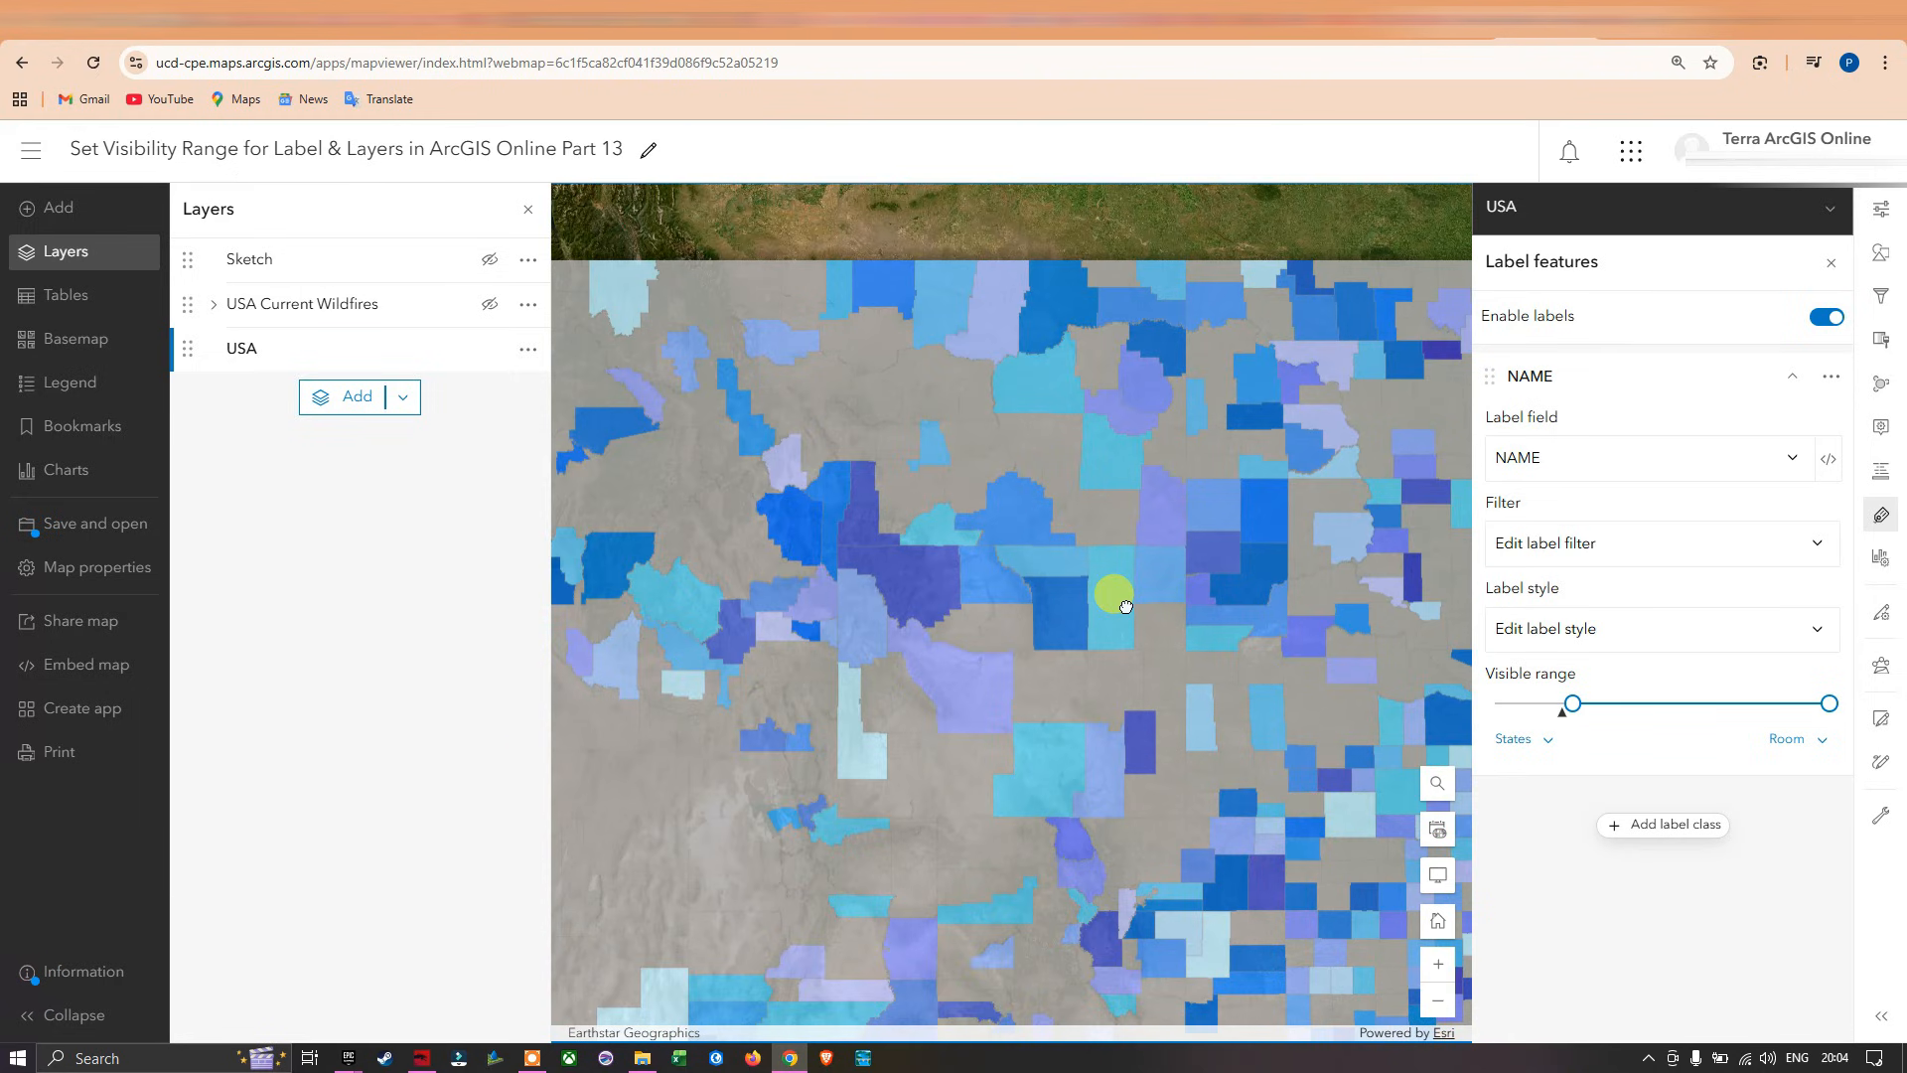
scroll(1126, 606, down, 3)
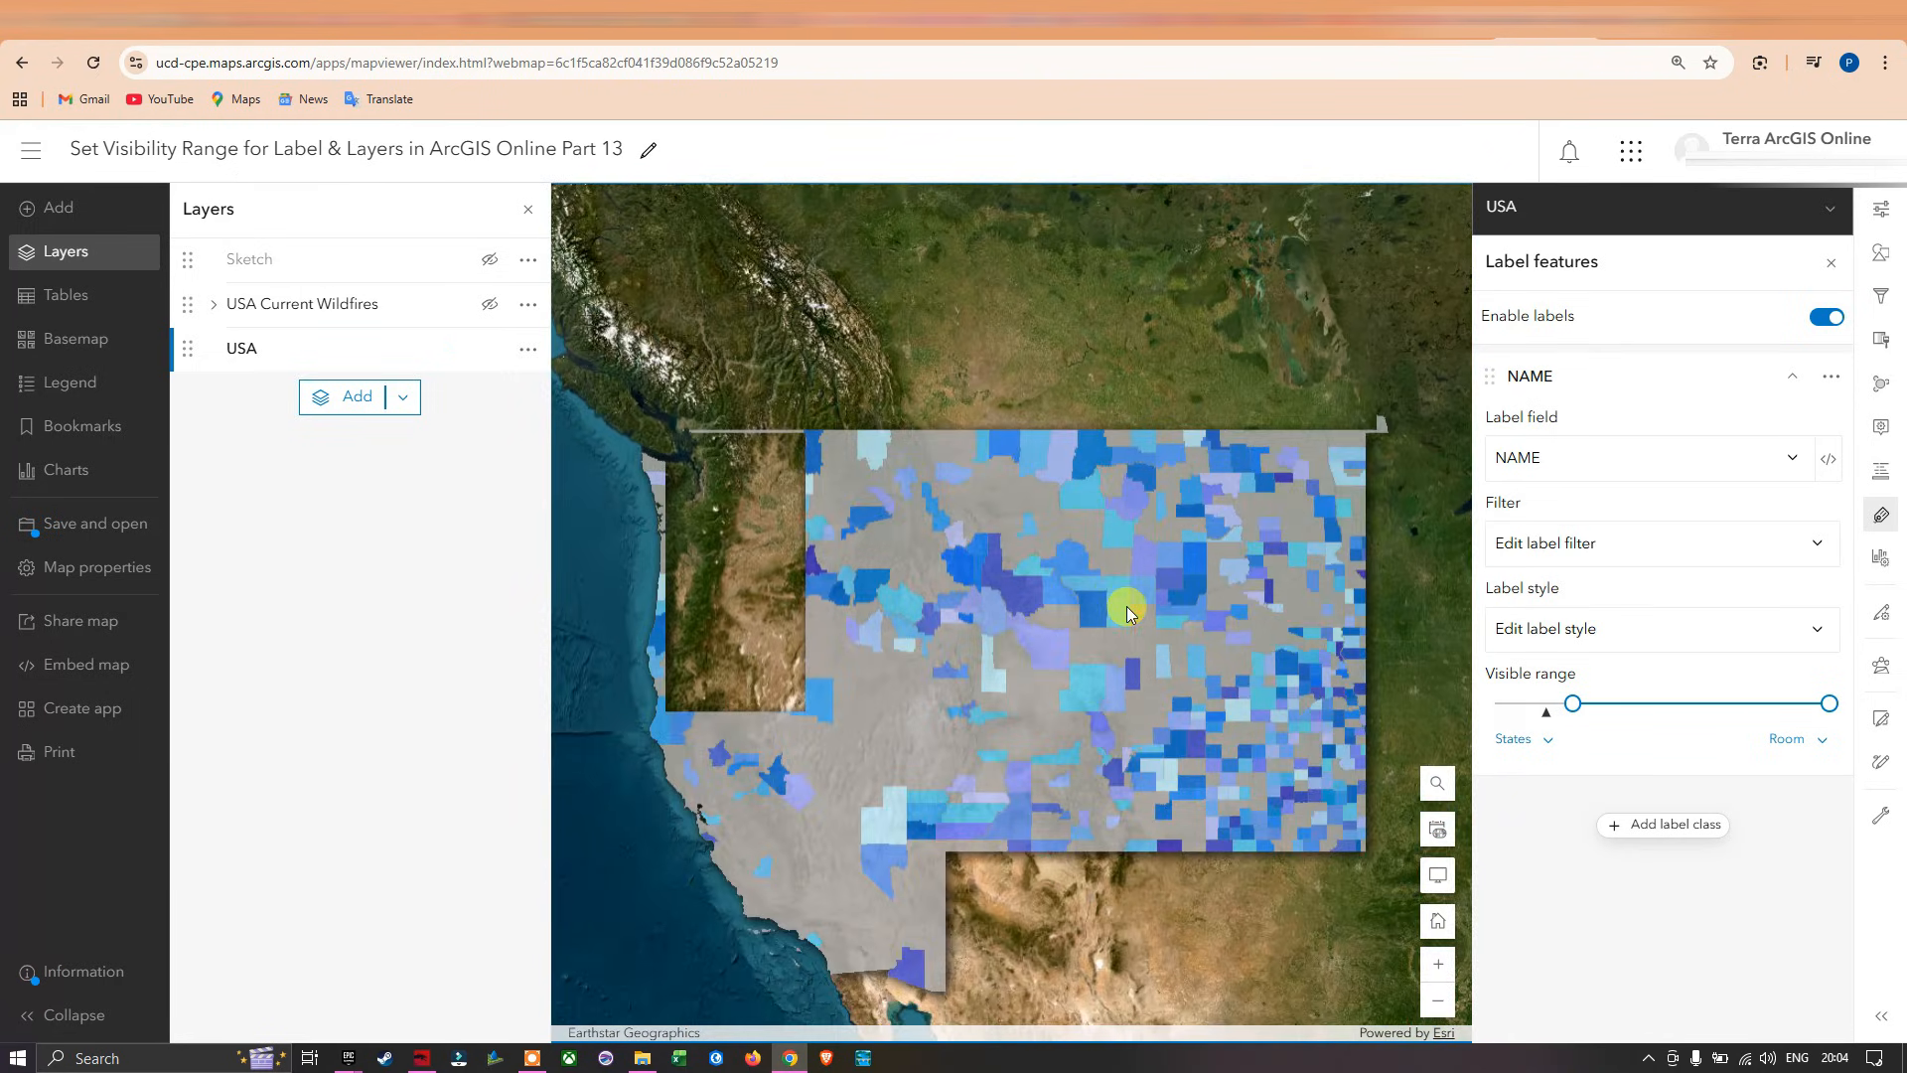
scroll(1126, 606, down, 2)
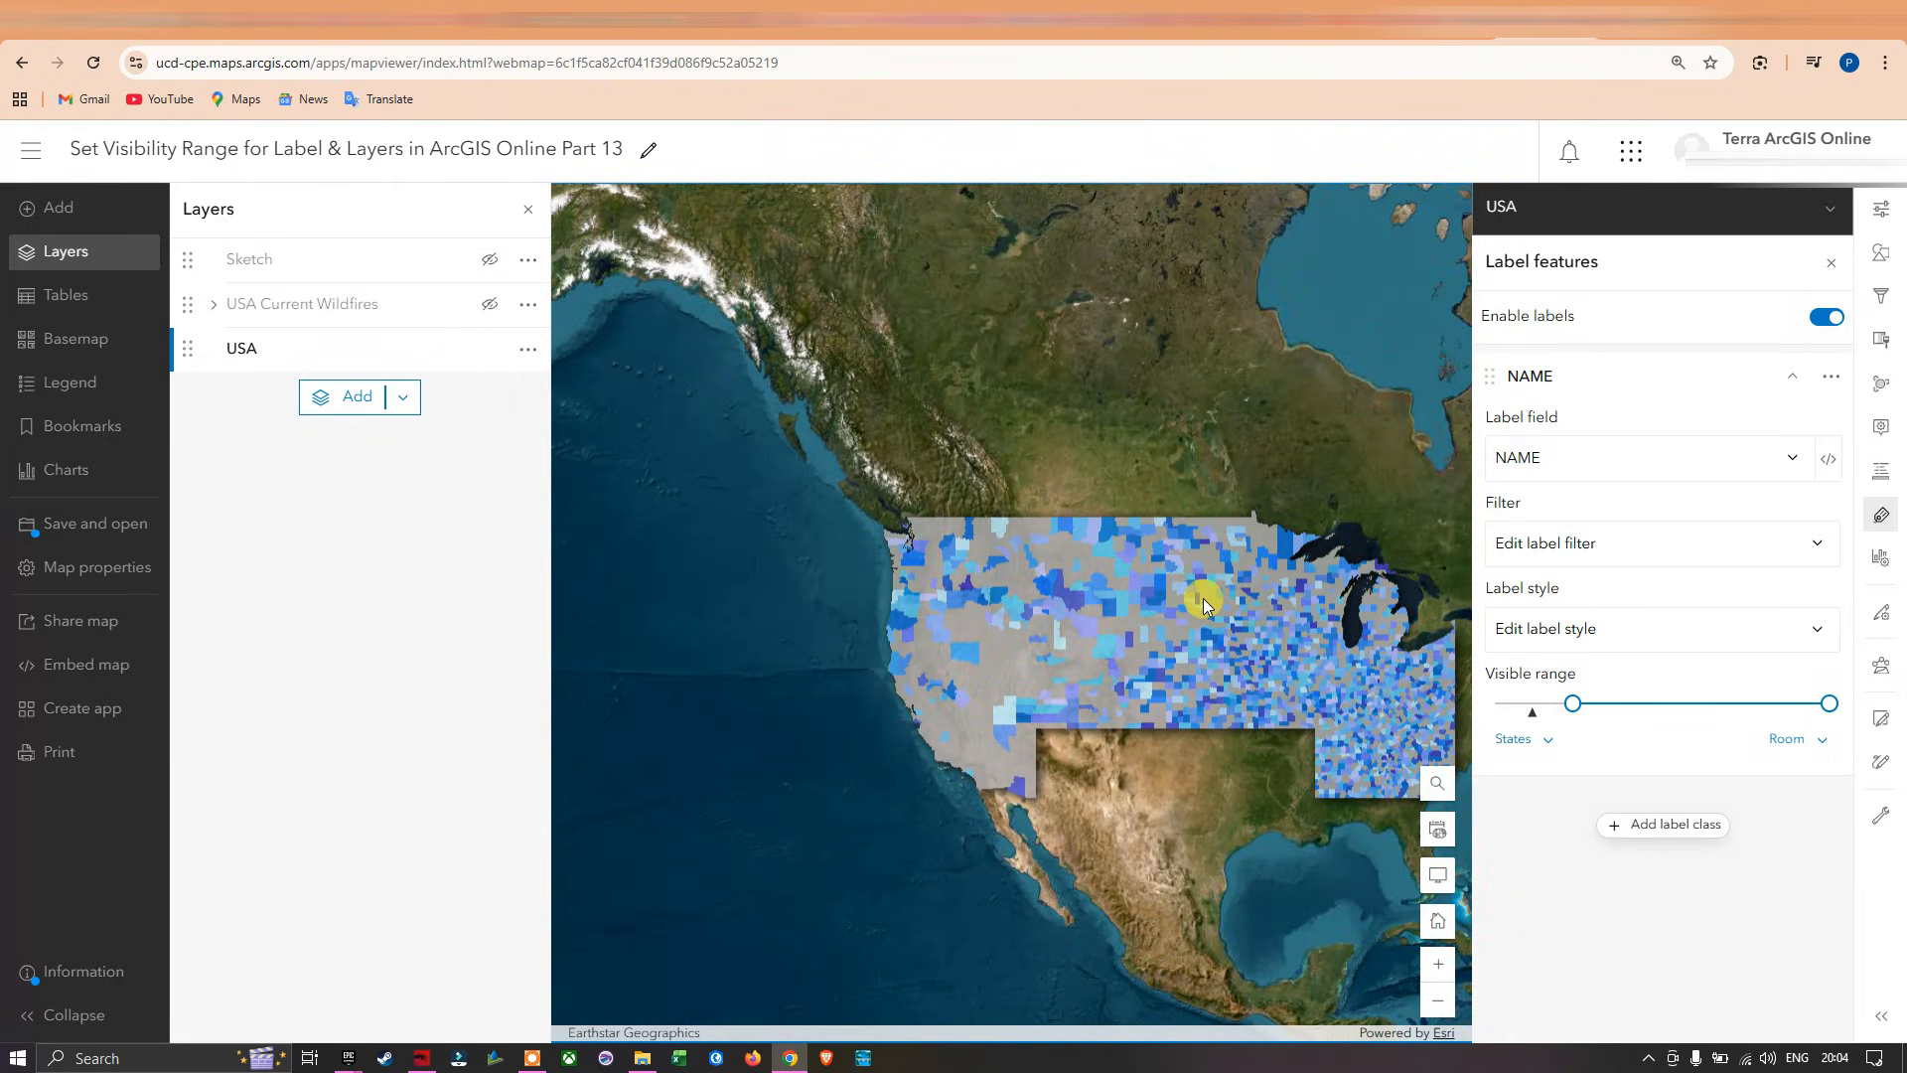
drag(1219, 624, 1022, 566)
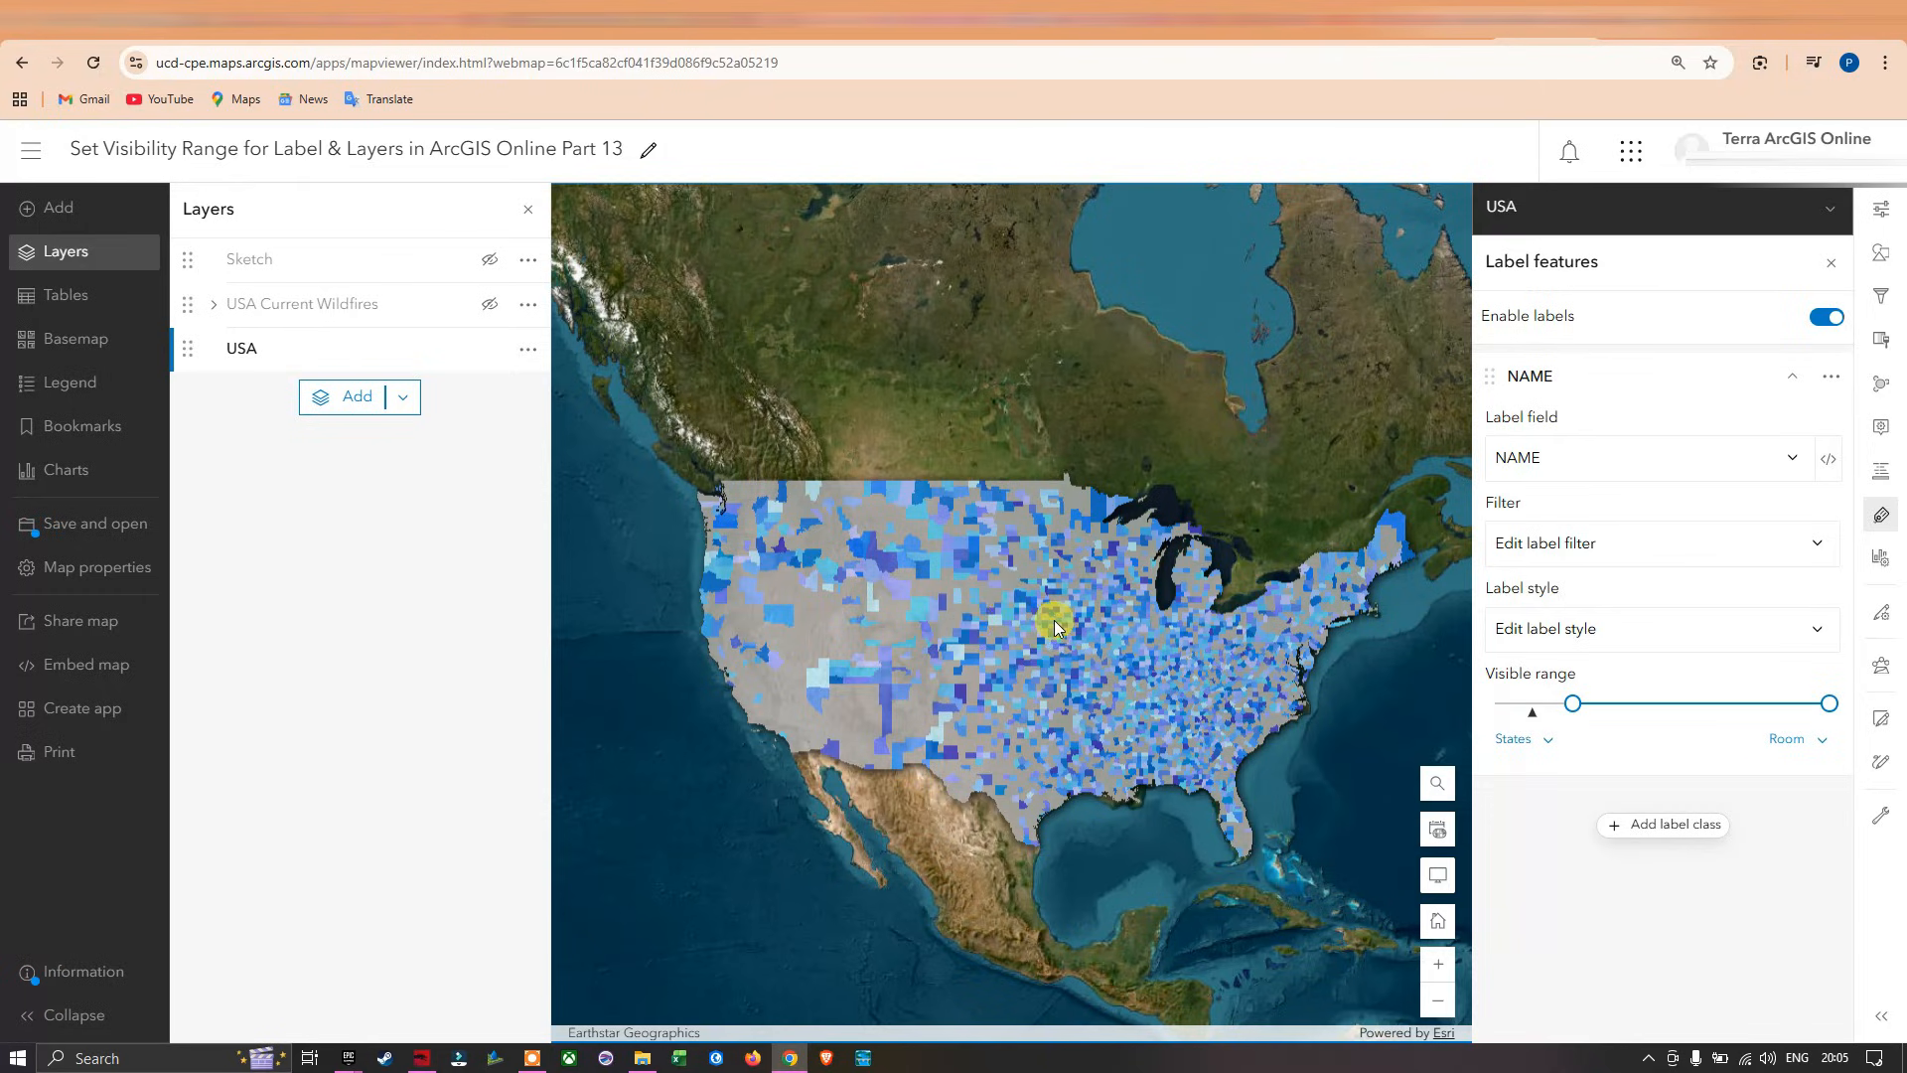
scroll(1052, 620, up, 4)
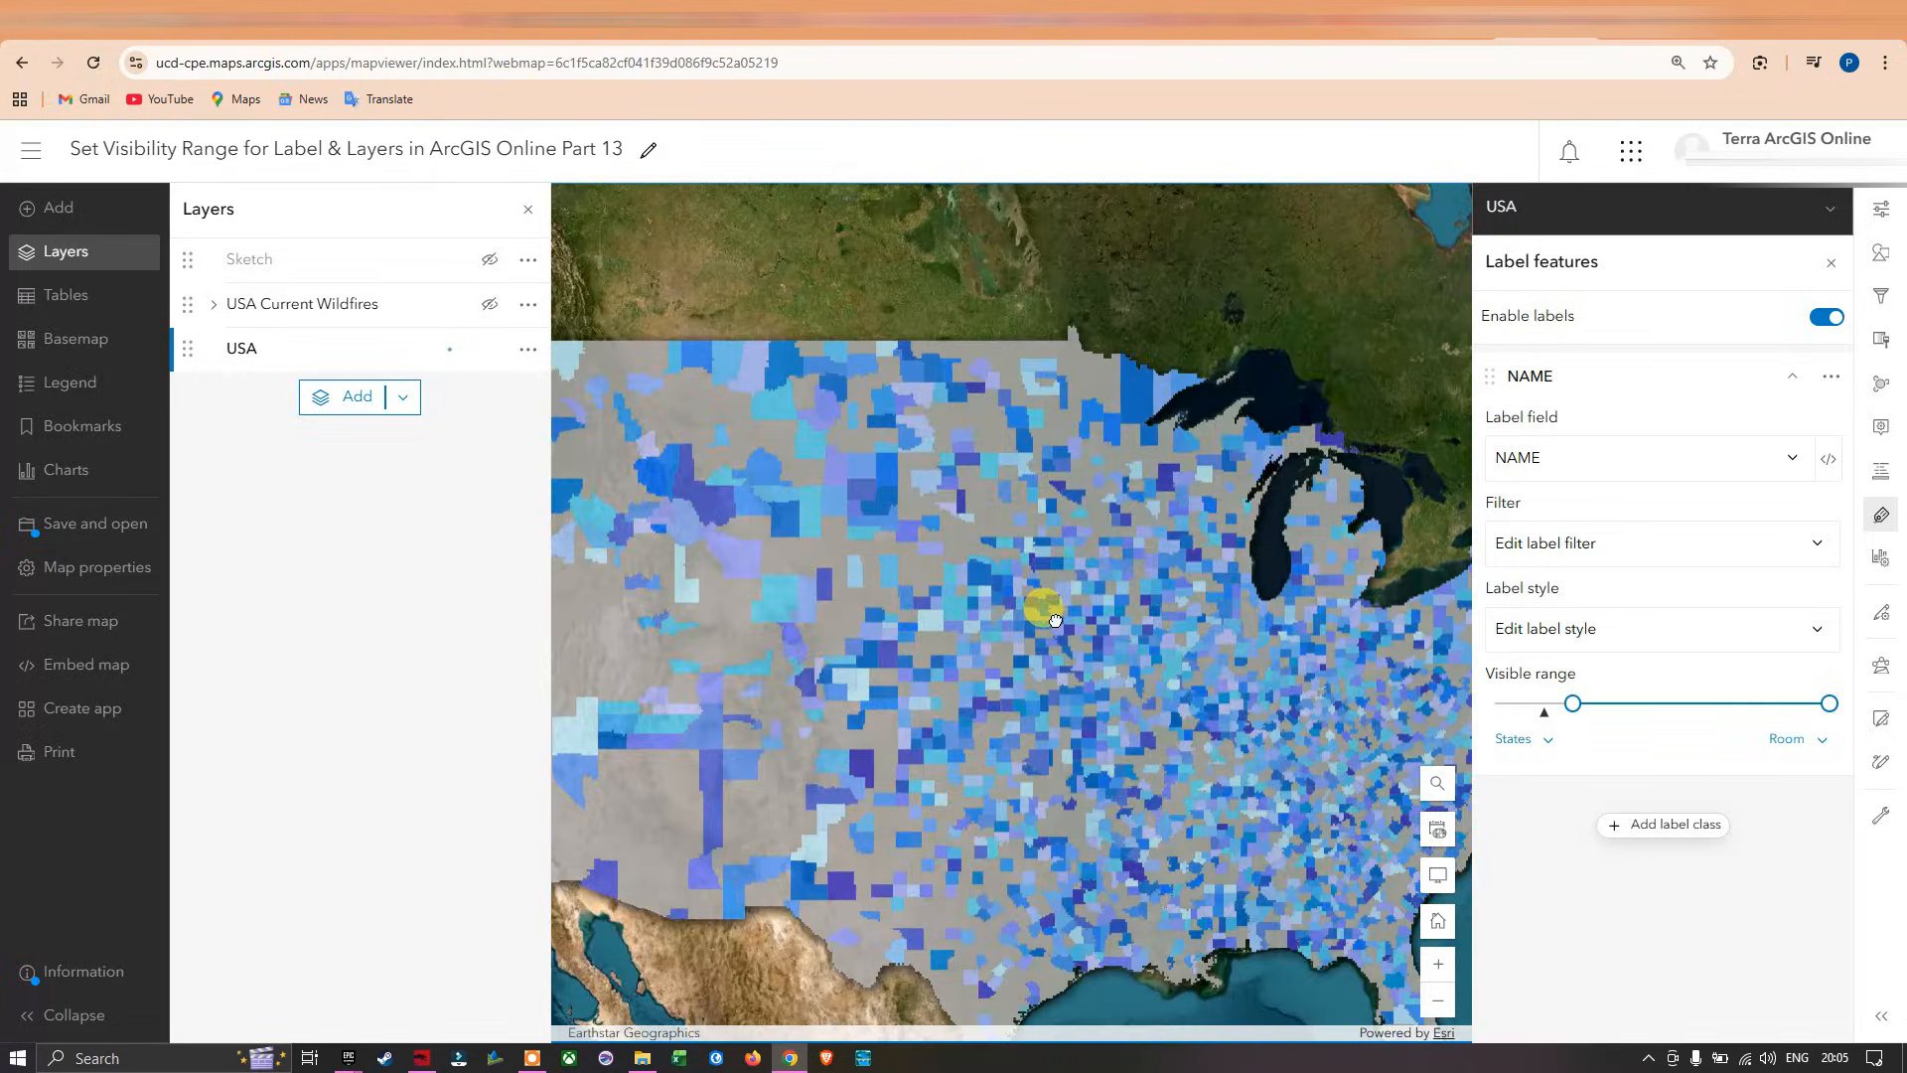
scroll(876, 536, up, 4)
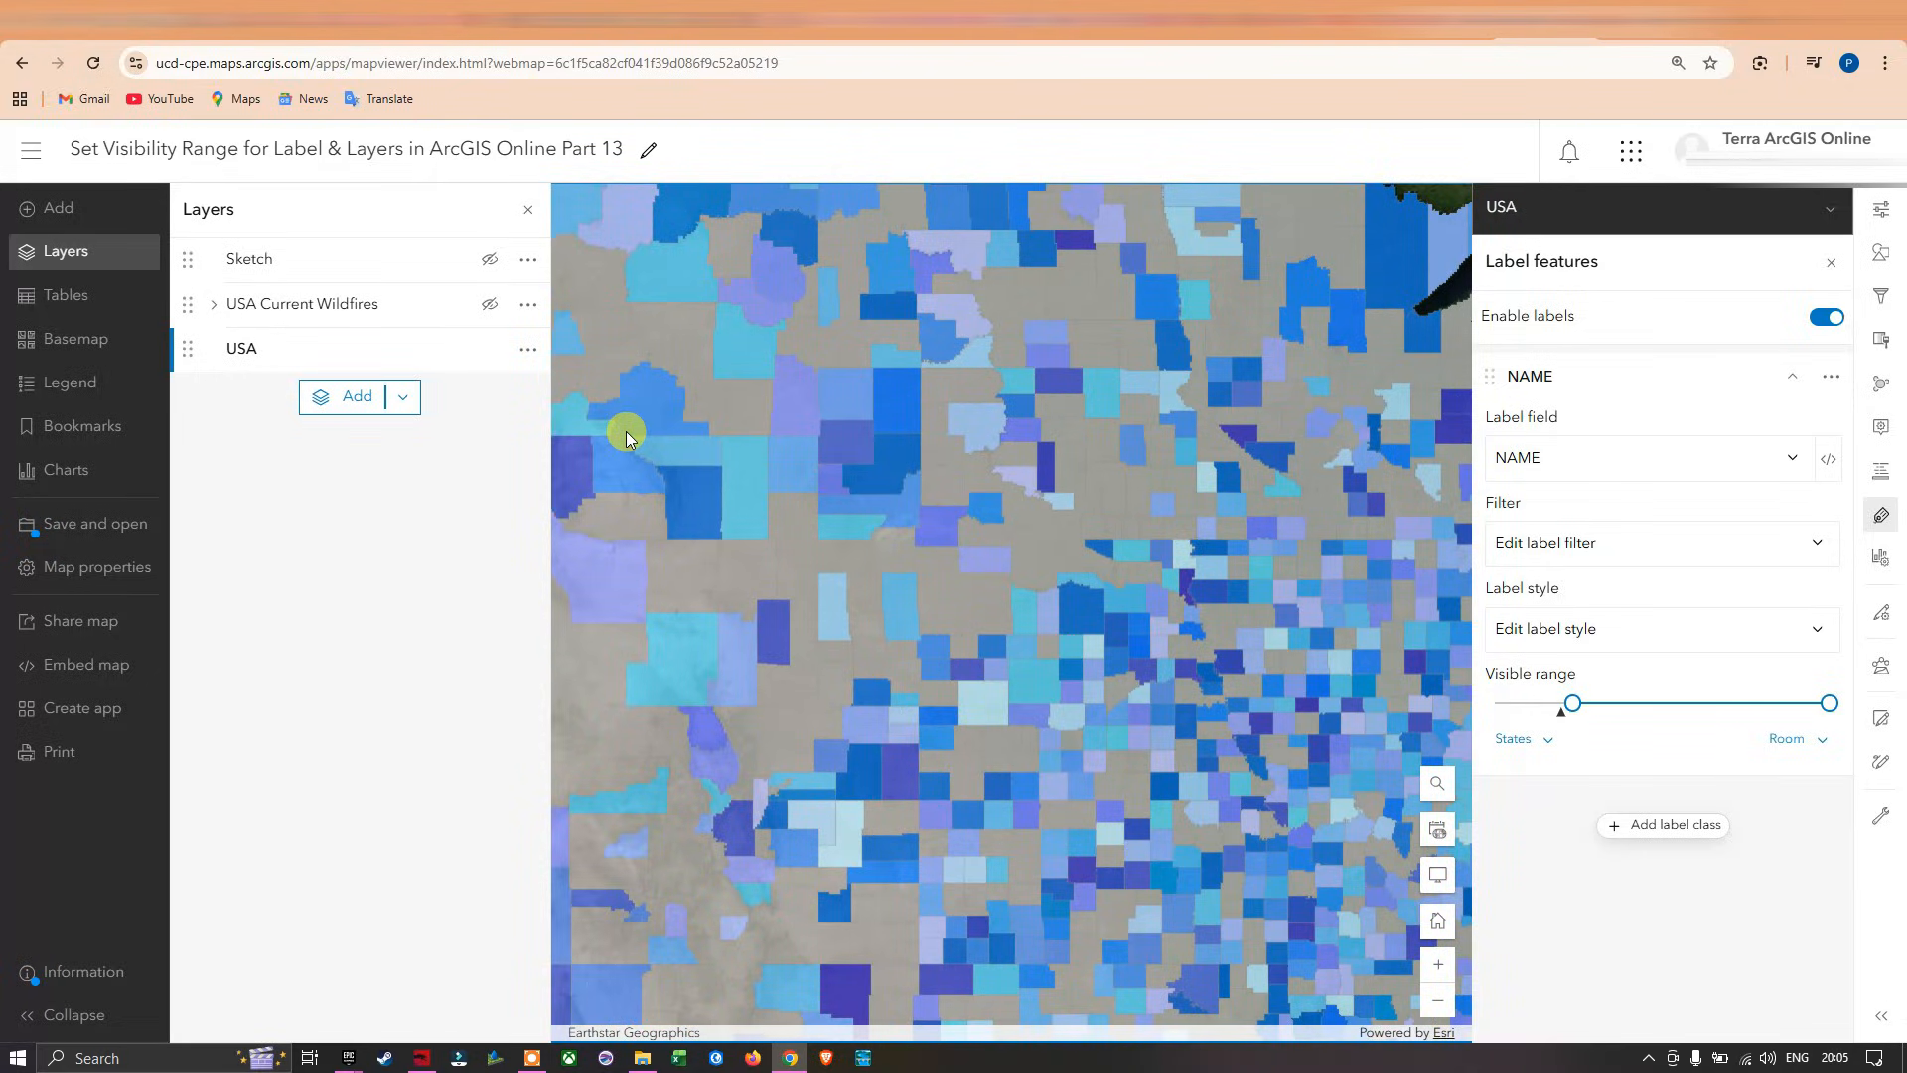
scroll(894, 494, up, 3)
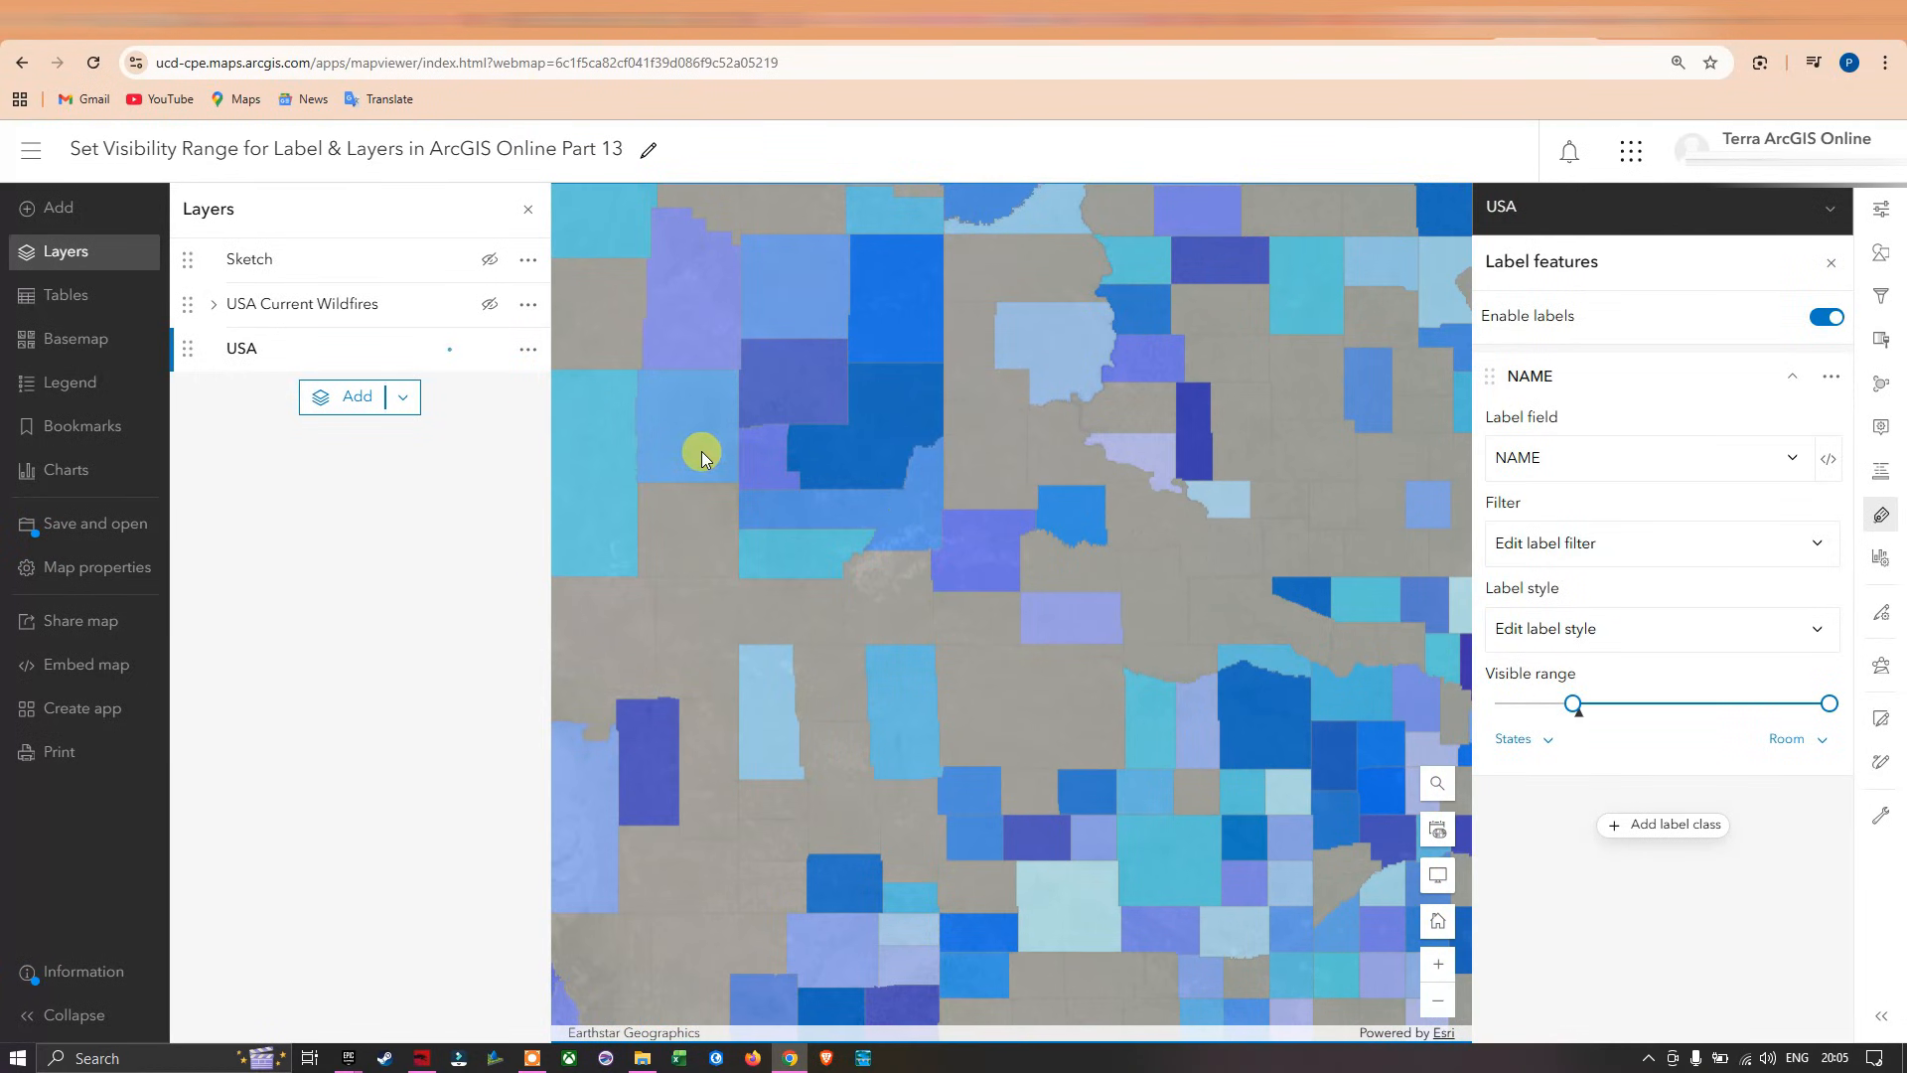